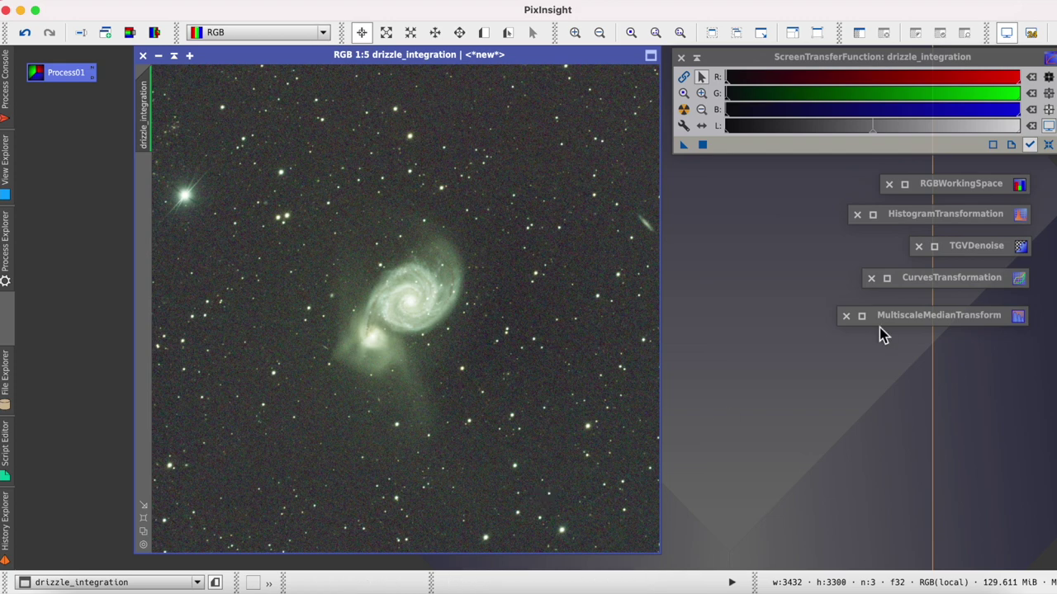
Step: Arrange the TGVDenoise, MultiscaleMedianTransform, Curves, Histogram and RGBWorkingSpace icons into a staggered column
left_click_drag(963, 250, 841, 247)
left_click_drag(930, 323, 823, 329)
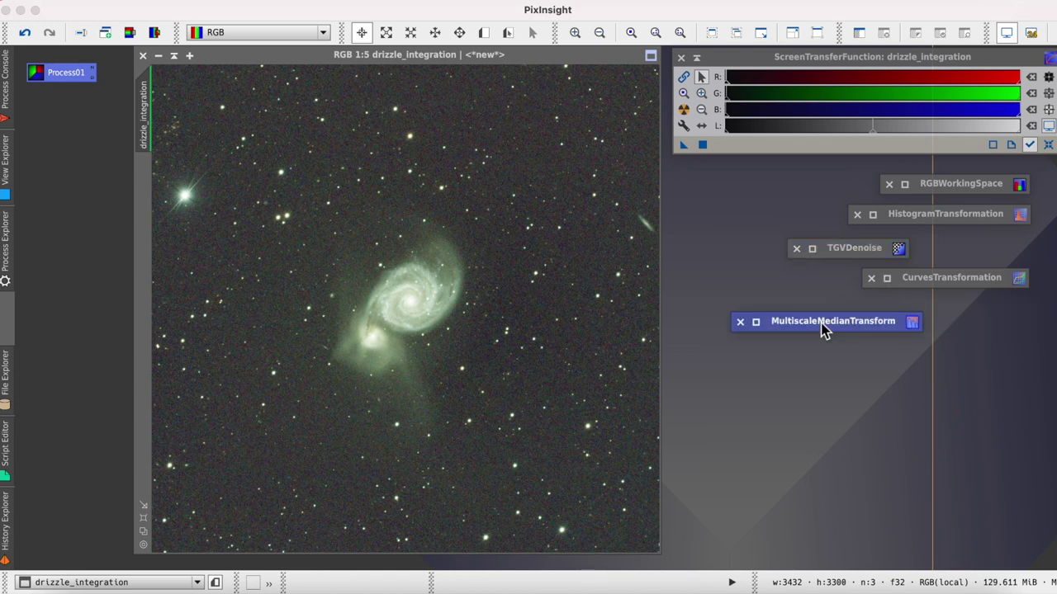
left_click_drag(823, 329, 917, 334)
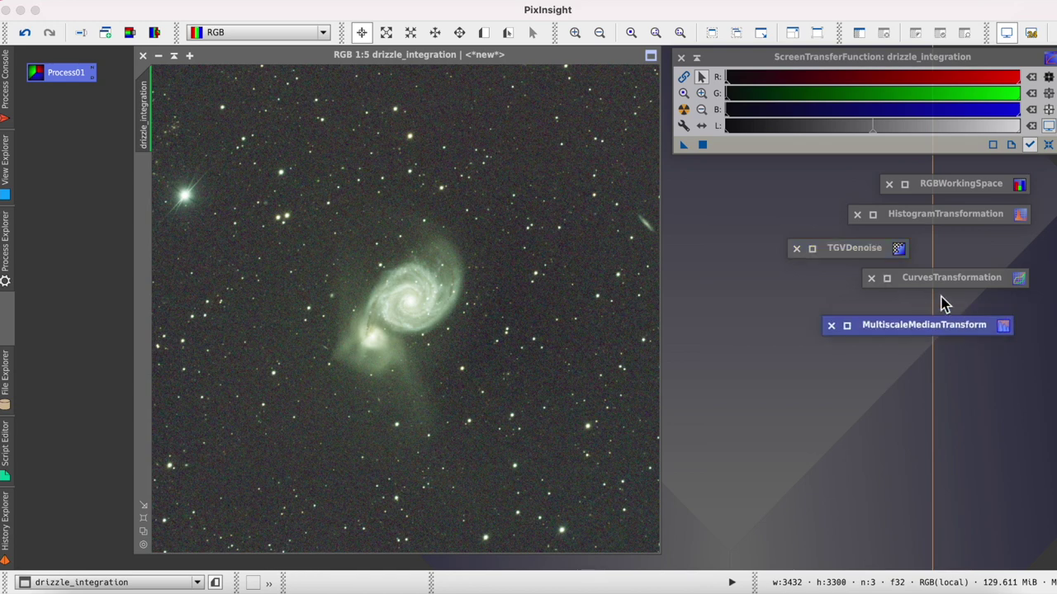
left_click_drag(950, 285, 926, 281)
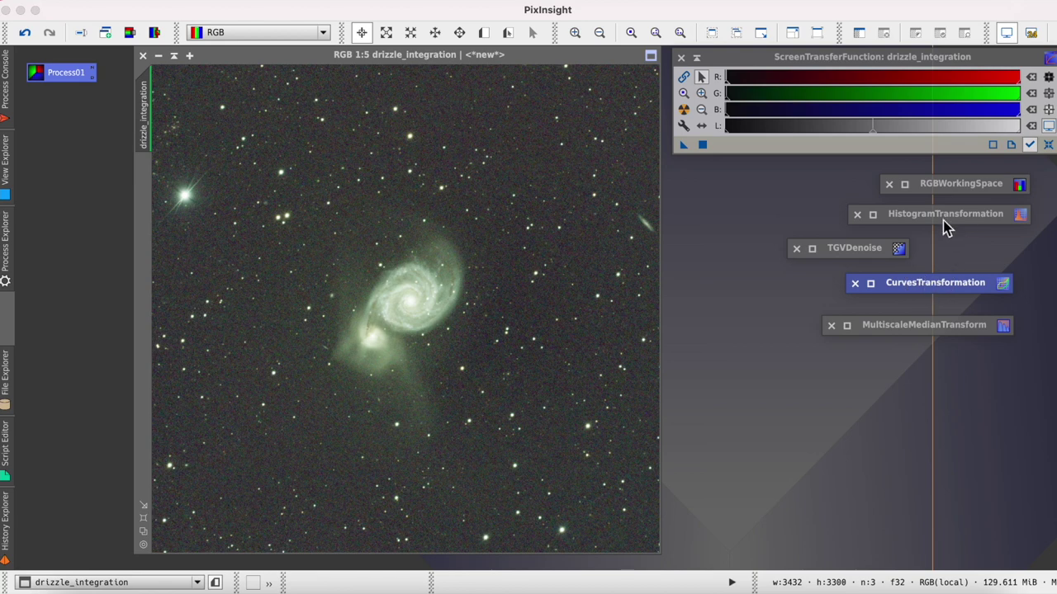
left_click_drag(943, 221, 923, 217)
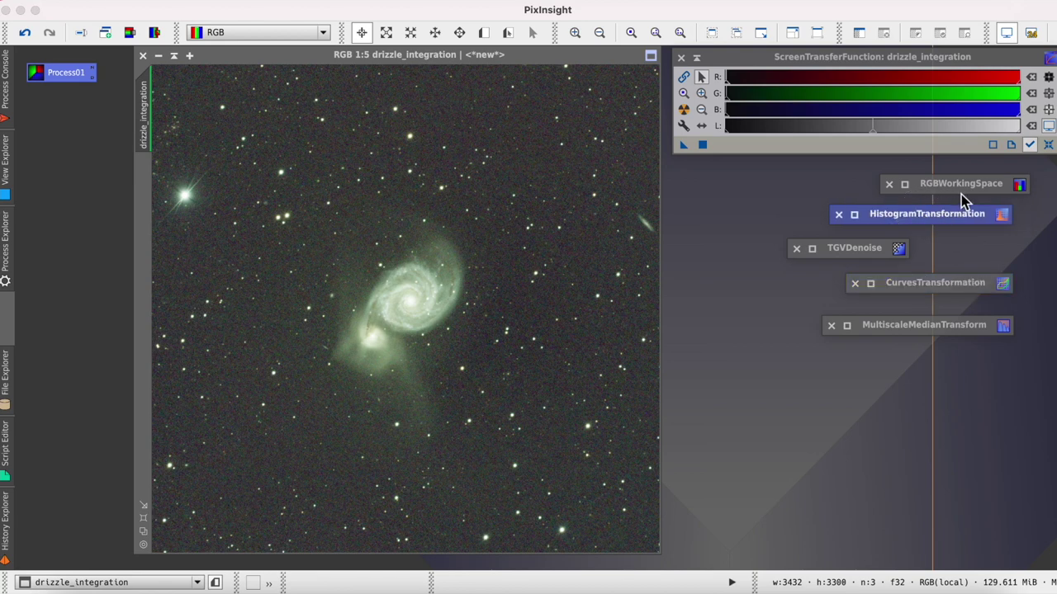
left_click_drag(966, 186, 945, 190)
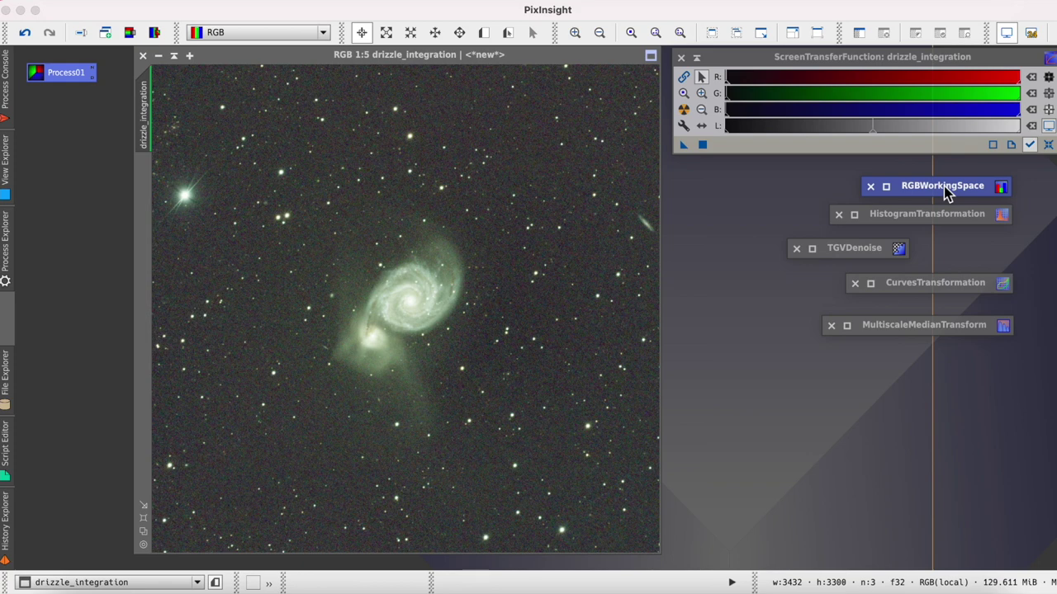
Step: Apply RGBWorkingSpace with Red, Green and Blue weights of 1 to M51, then extract CIE L* as drizzle_integration_L
left_click(306, 71)
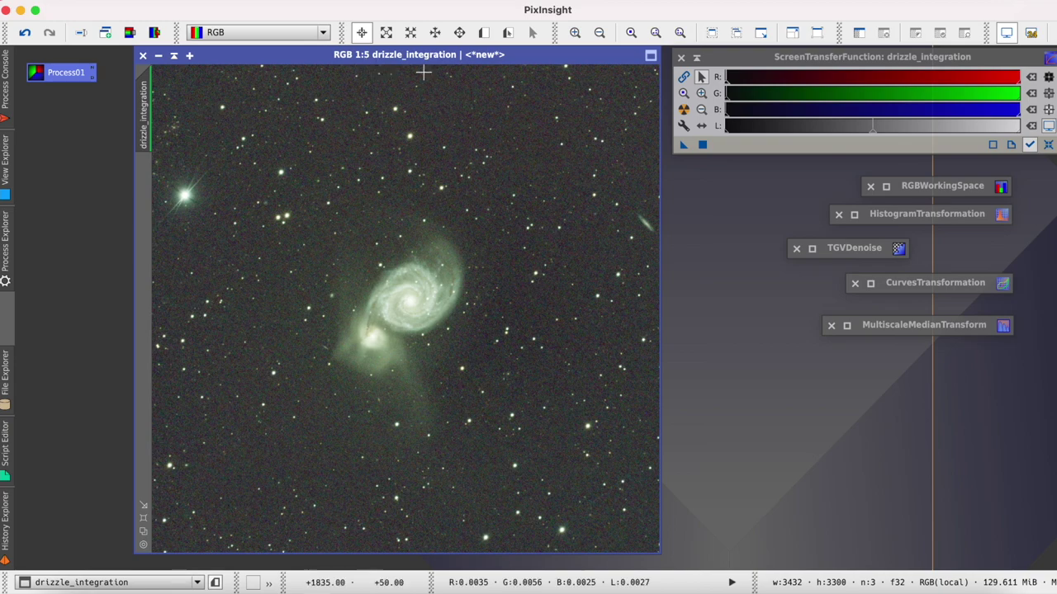
double_click(922, 196)
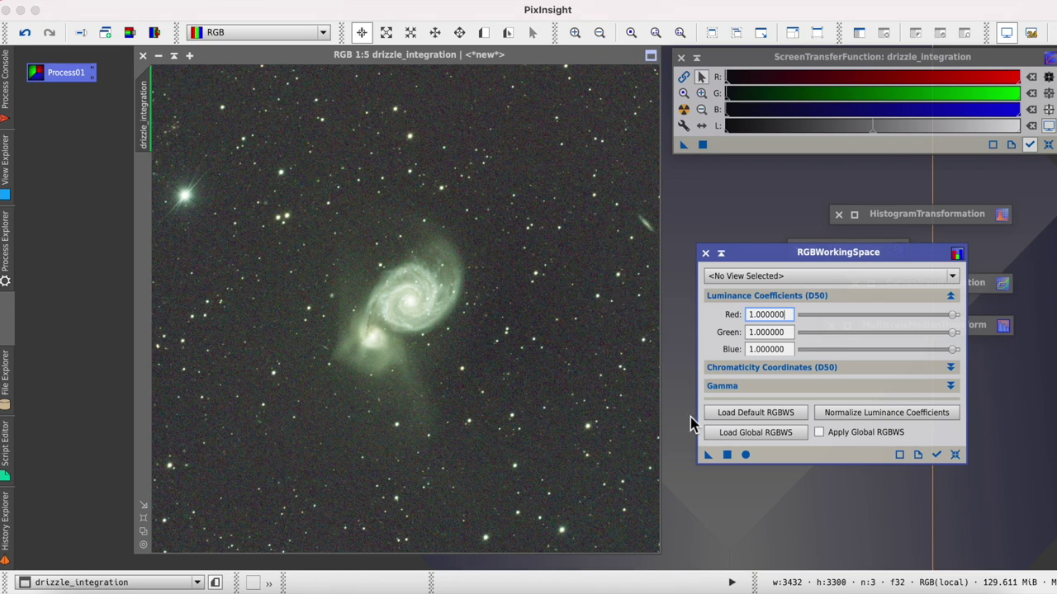
left_click(710, 460)
left_click_drag(710, 461, 476, 322)
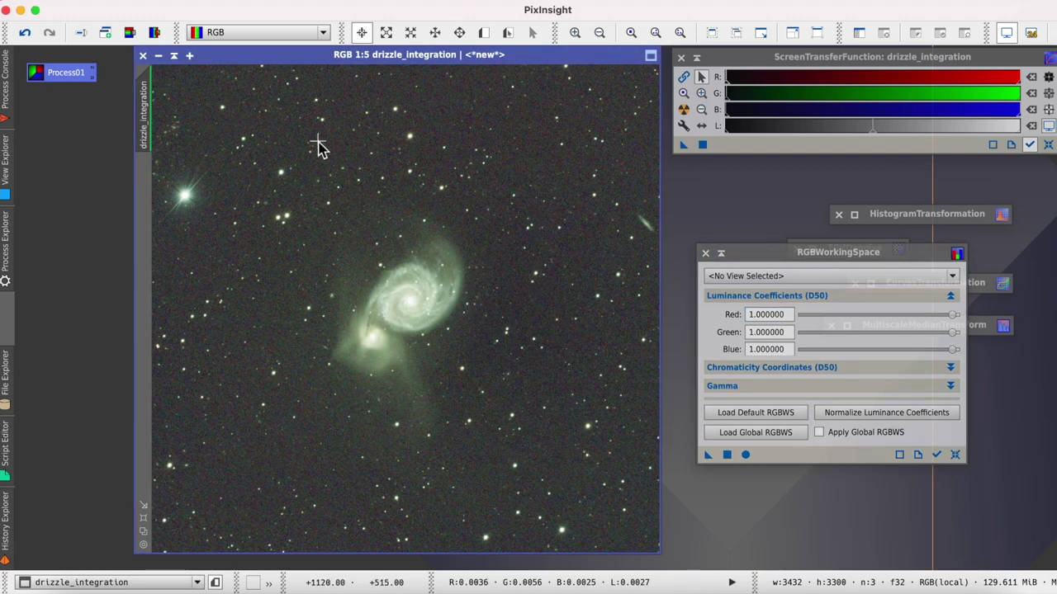
left_click(131, 37)
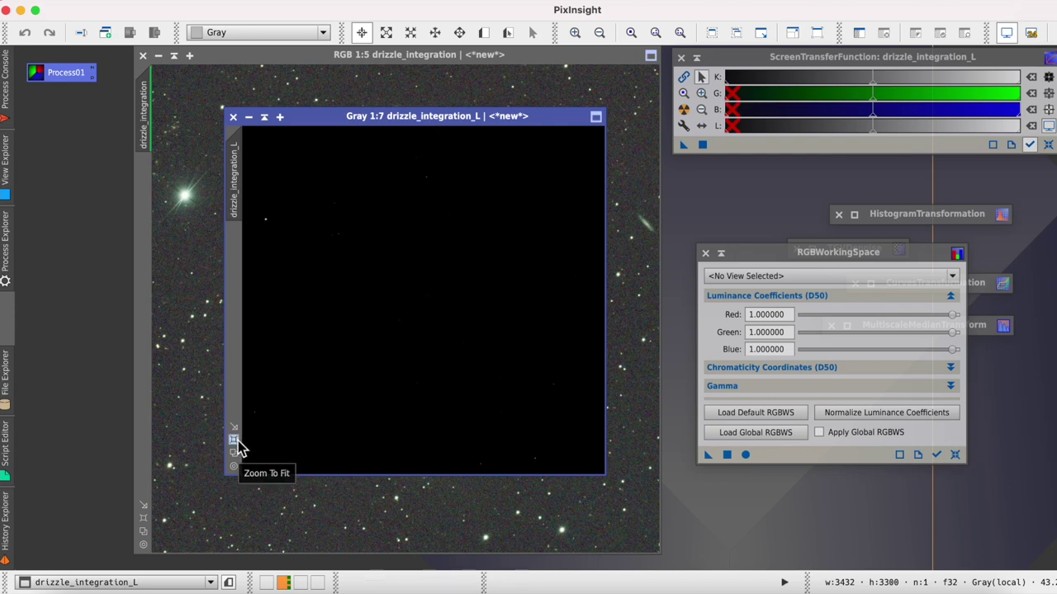
left_click(237, 445)
Step: Auto-stretch drizzle_integration_L, copy the stretch into HistogramTransformation and apply it permanently
left_click_drag(469, 81, 388, 69)
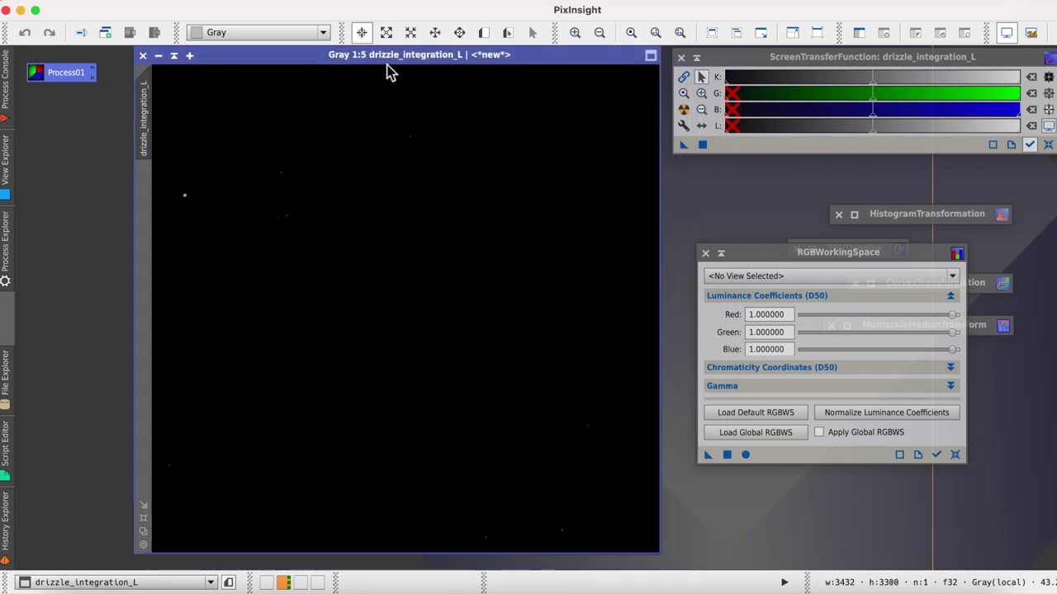
left_click(684, 110)
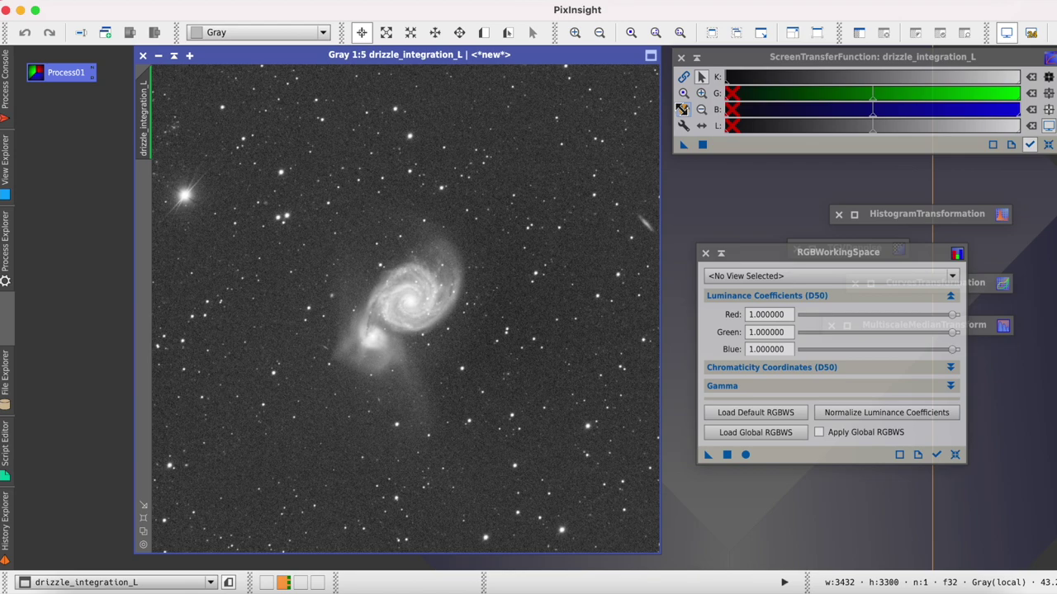
double_click(908, 219)
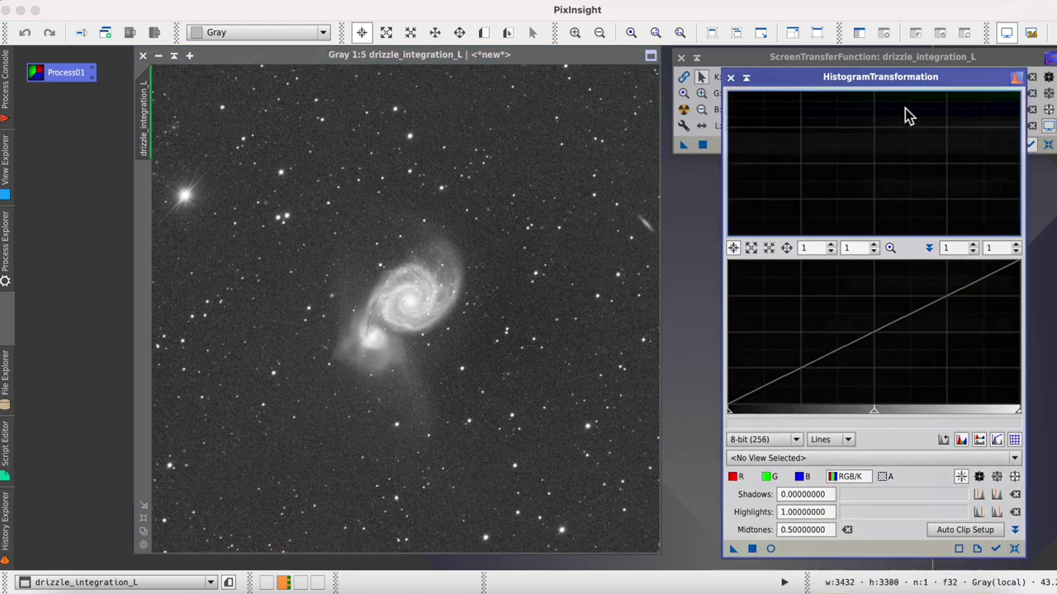
left_click(684, 145)
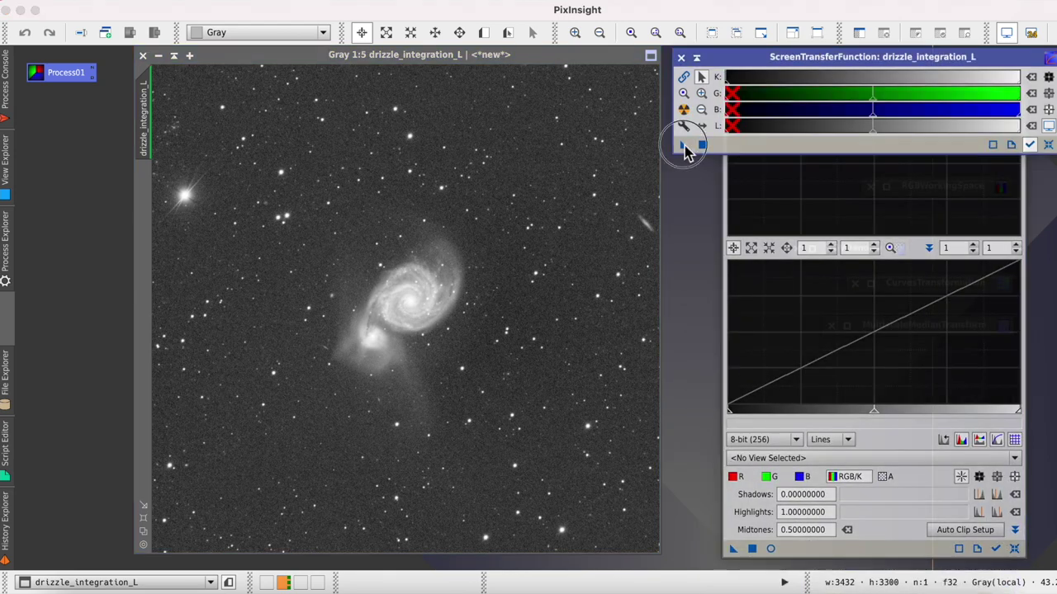
left_click_drag(684, 145, 812, 550)
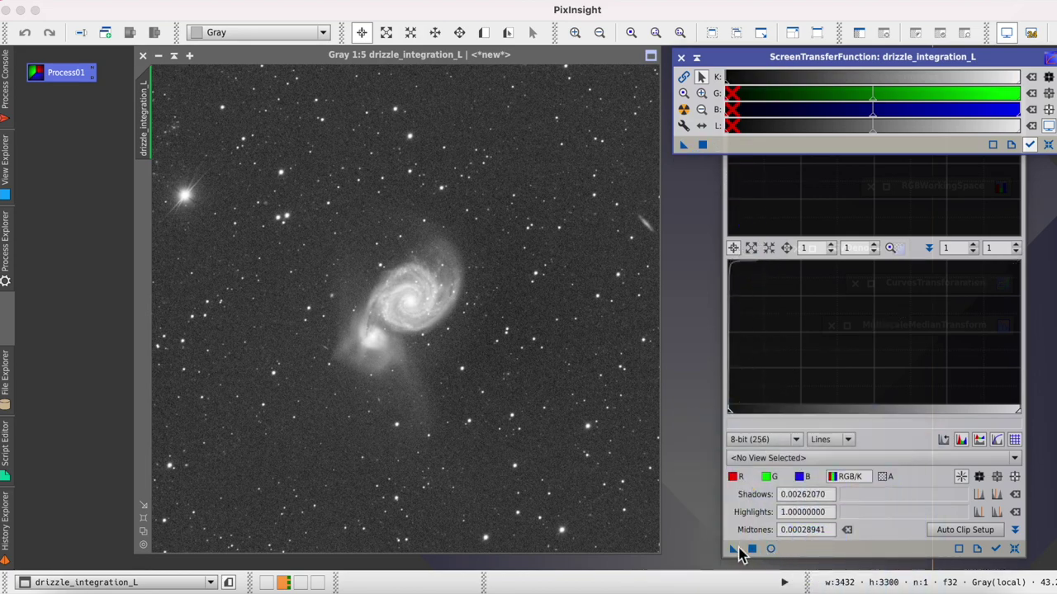
left_click_drag(733, 549, 523, 355)
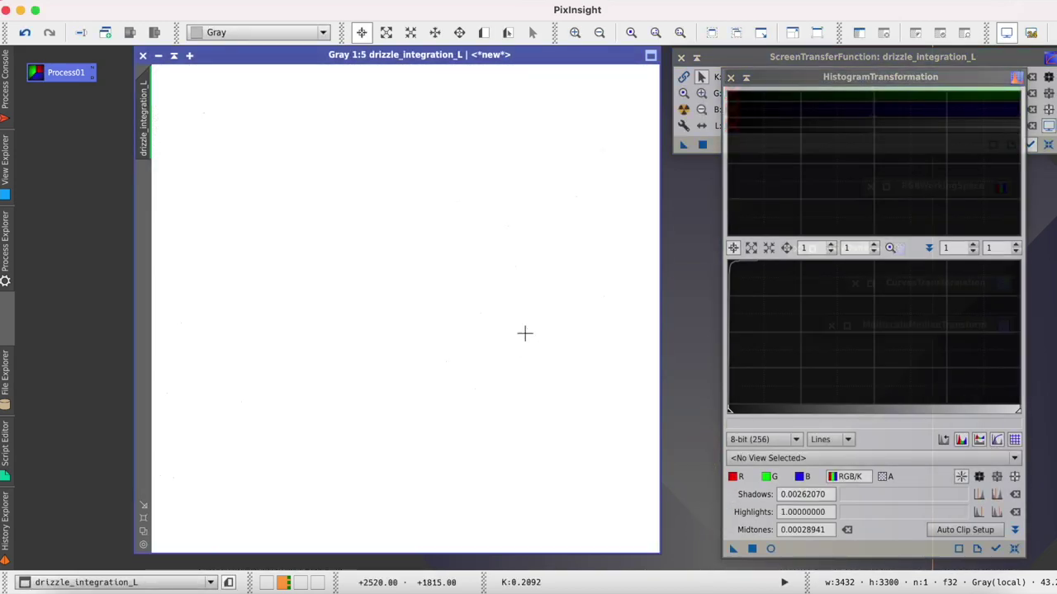
Step: Reset the screen stretch and move the luminance window down, bringing the RGB original forward
left_click(836, 61)
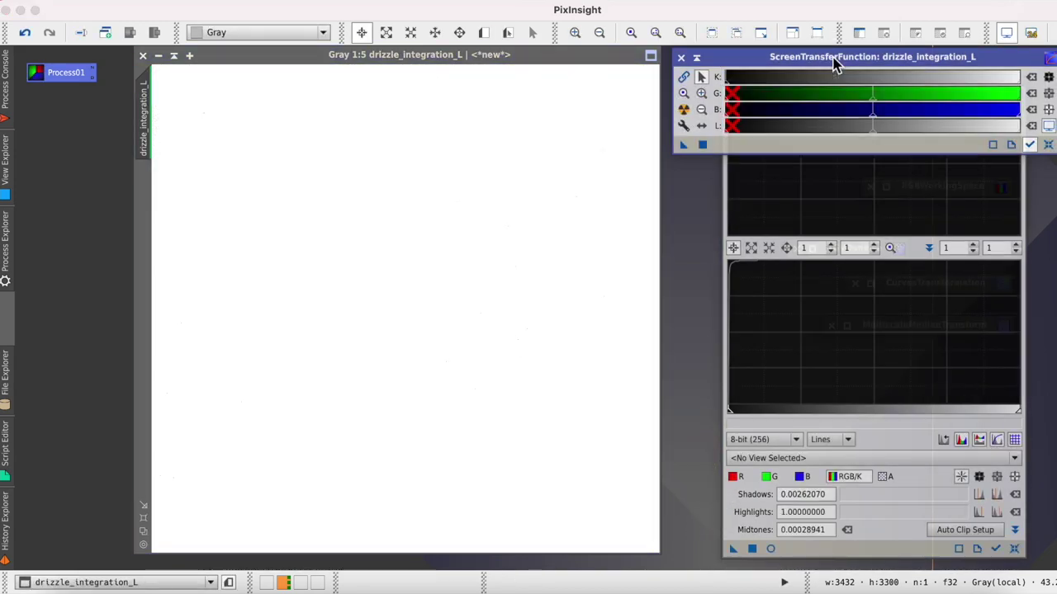
left_click(1048, 144)
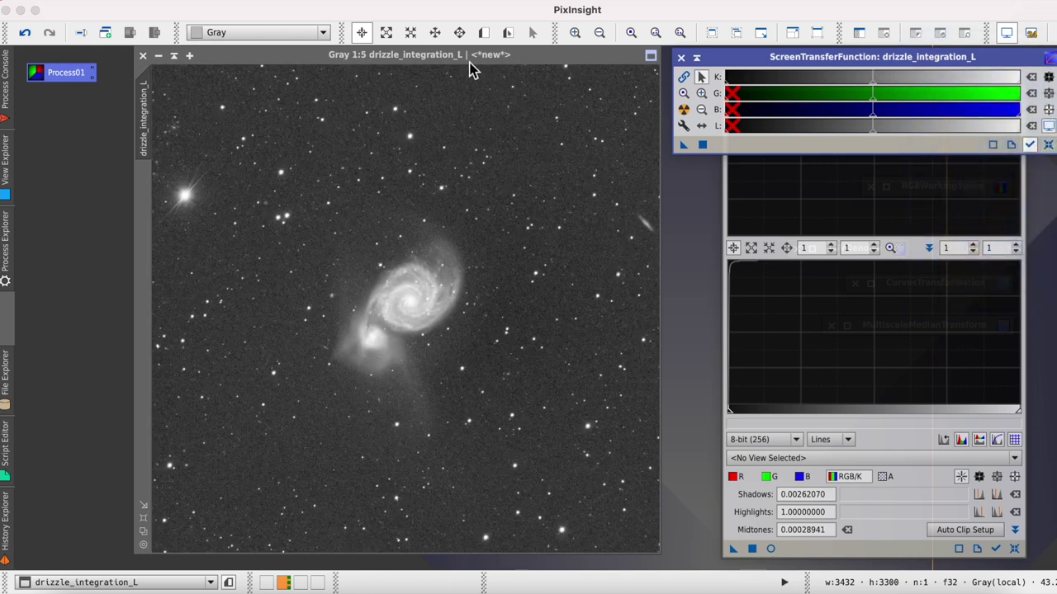
left_click_drag(467, 59, 474, 83)
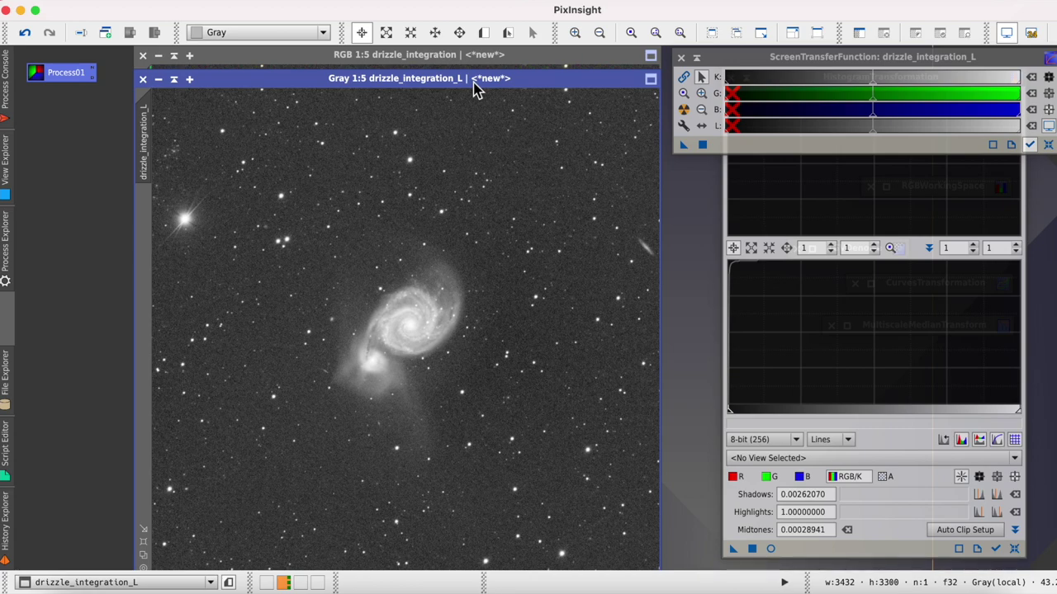
left_click_drag(475, 89, 479, 206)
left_click(465, 62)
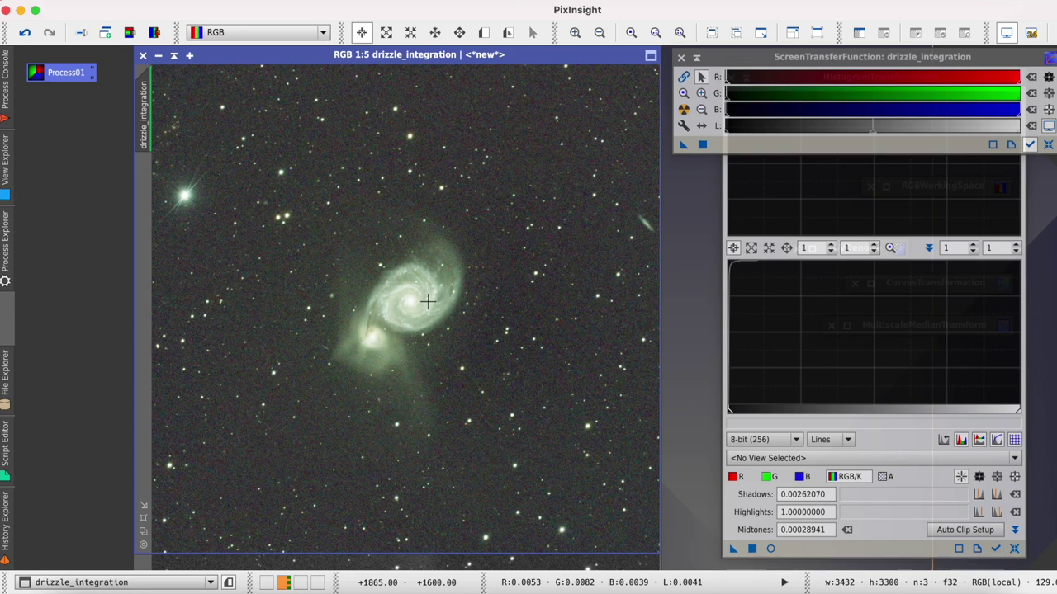
left_click_drag(427, 57, 441, 82)
Step: Rearrange the luminance and histogram windows and rename the luminance image to Lum
left_click(147, 357)
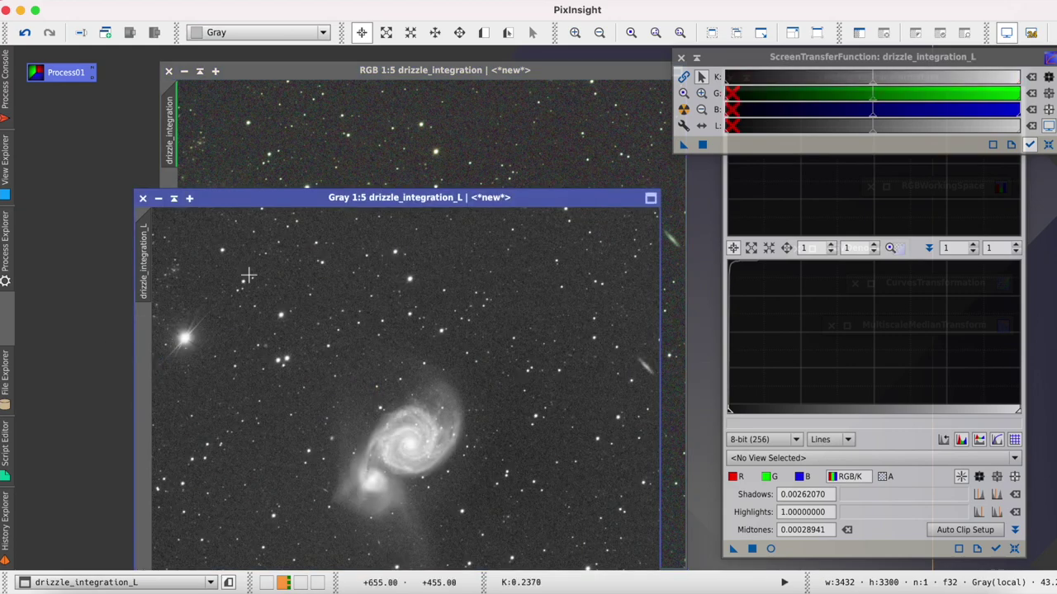
left_click_drag(327, 203, 267, 68)
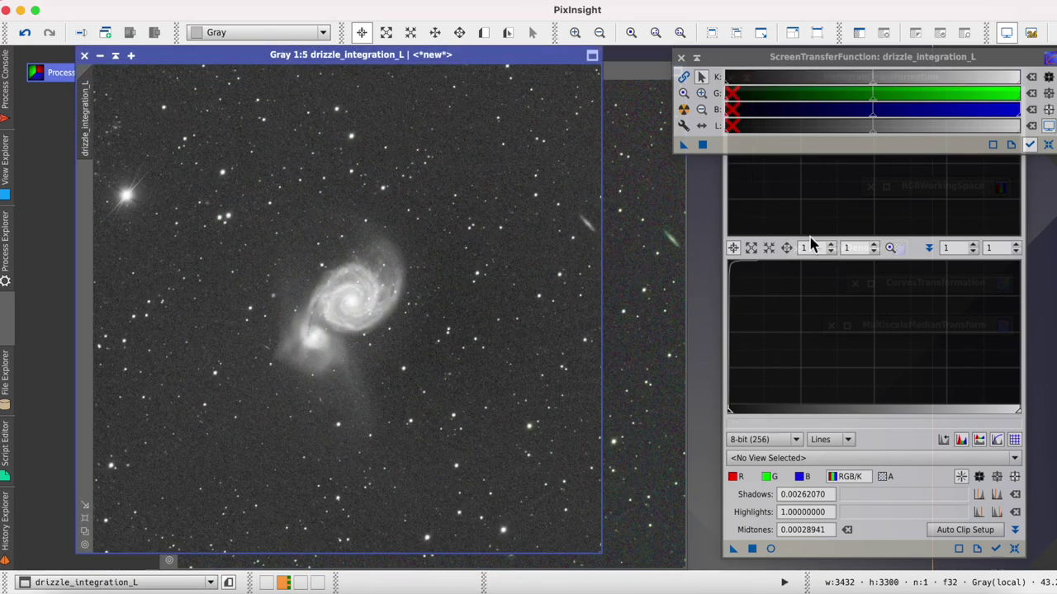
left_click(762, 192)
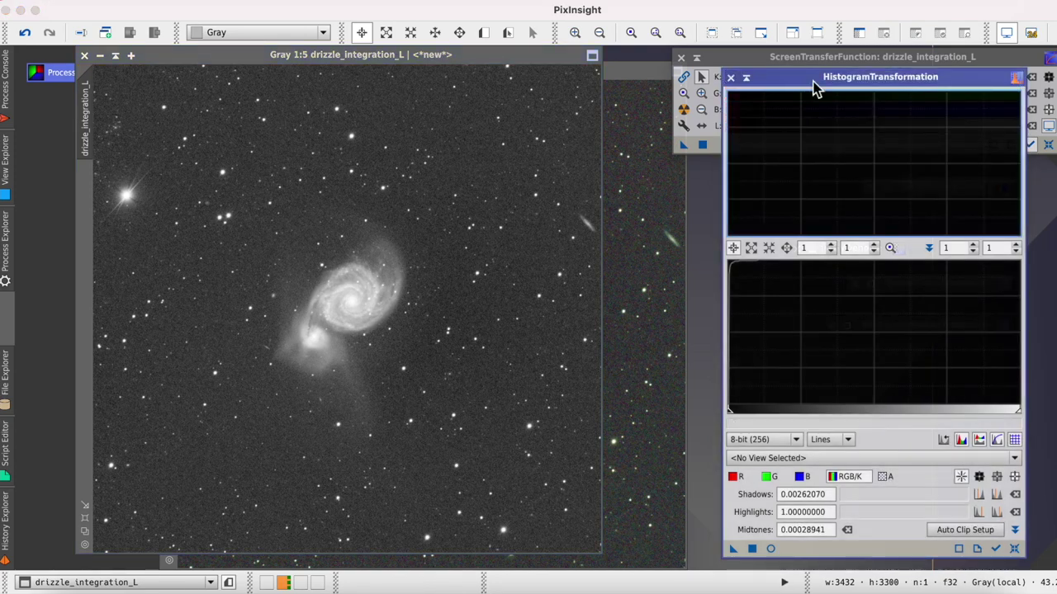
left_click_drag(814, 83, 747, 198)
left_click_drag(384, 55, 390, 71)
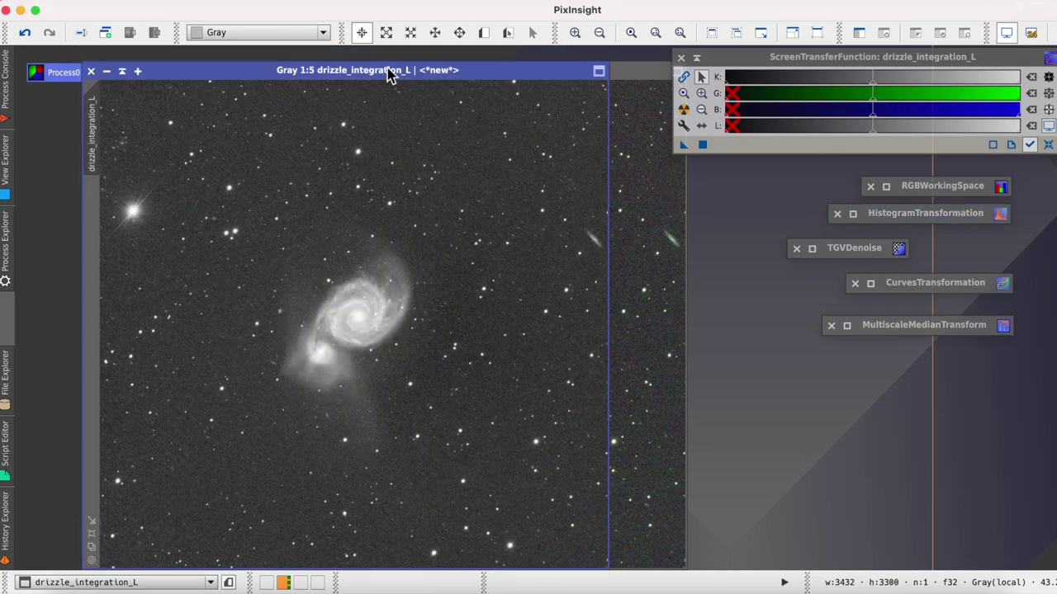
right_click(99, 132)
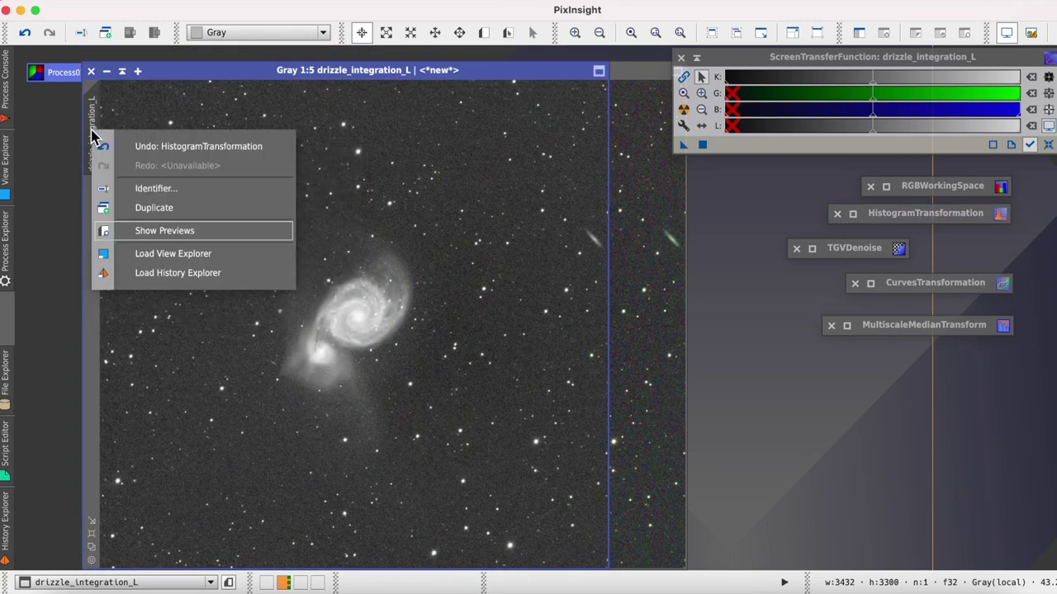
left_click(139, 189)
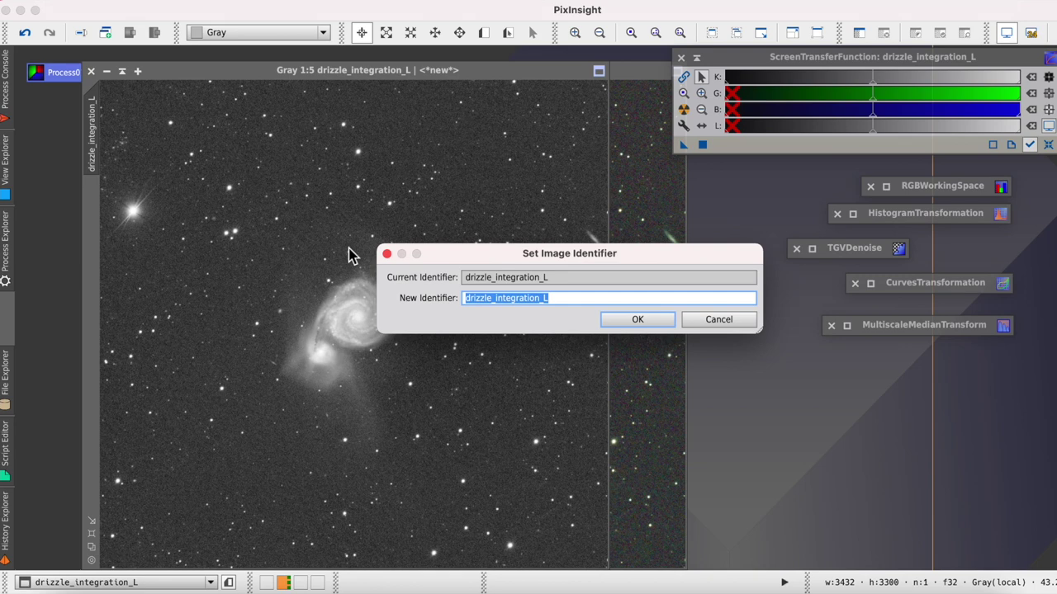
type("Lum")
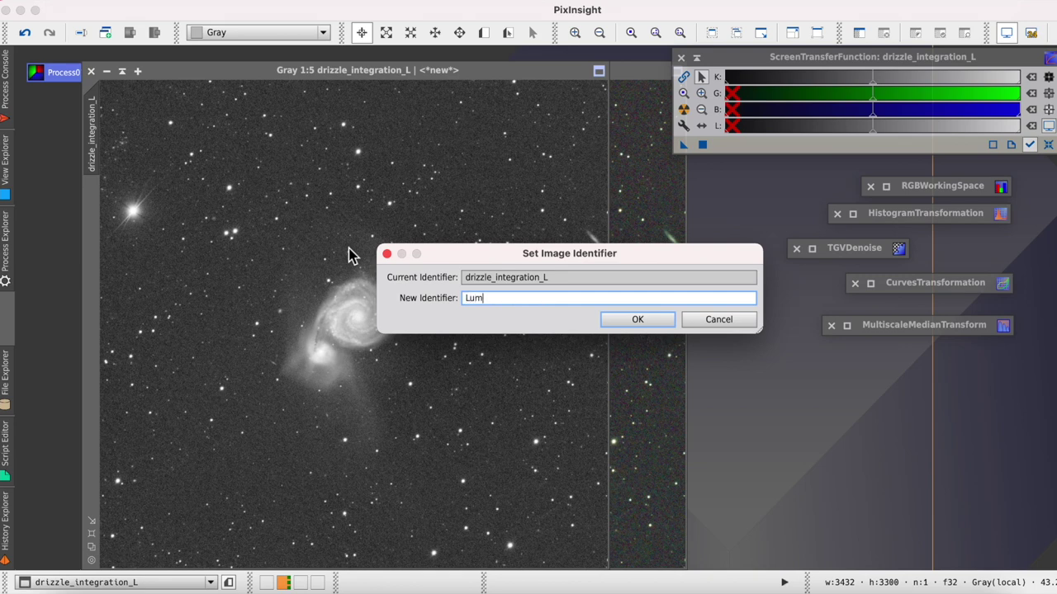
left_click(632, 321)
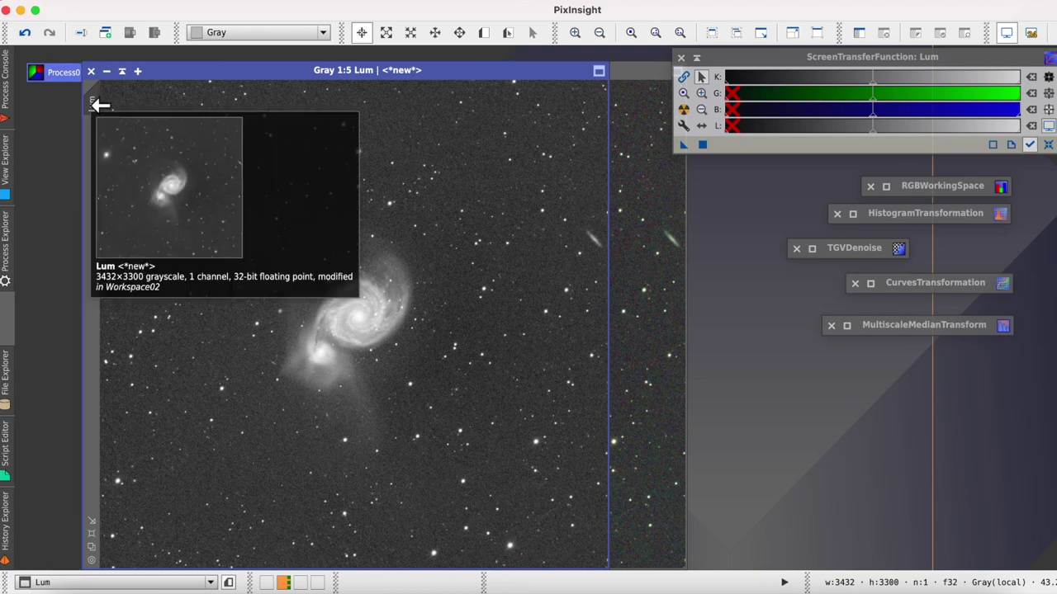
Step: Clone Lum, name the clone TGB_Denoise and enlarge its window
left_click_drag(93, 103, 207, 176)
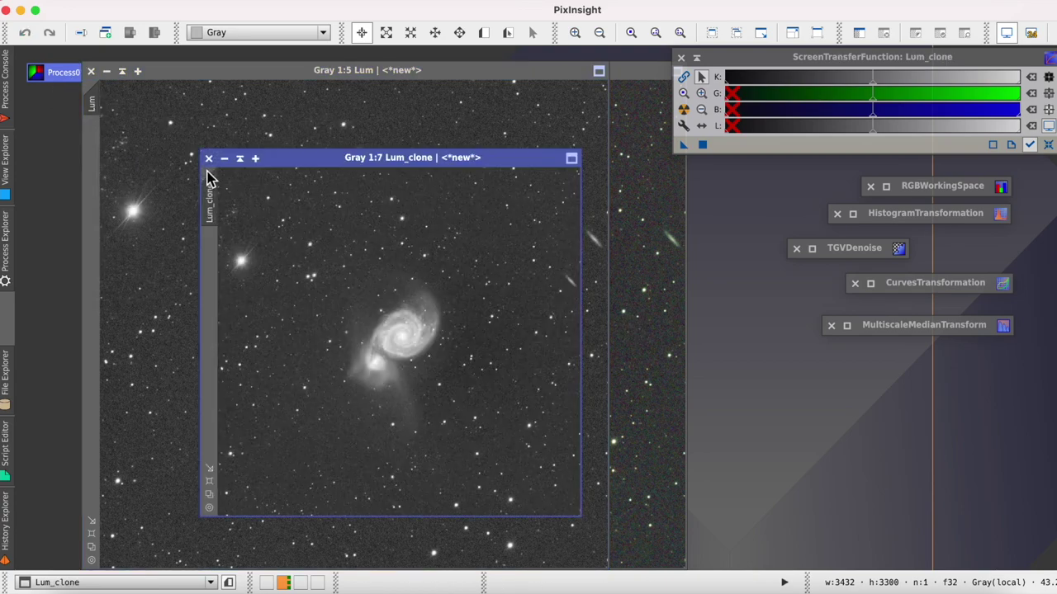
double_click(217, 200)
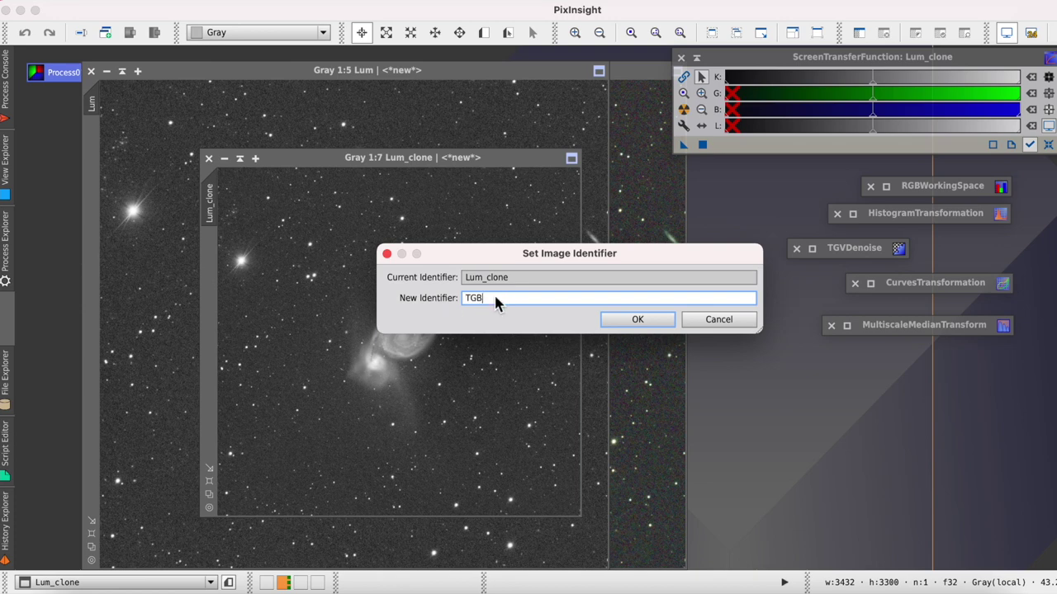
type("TGB_Denoise")
key("Return")
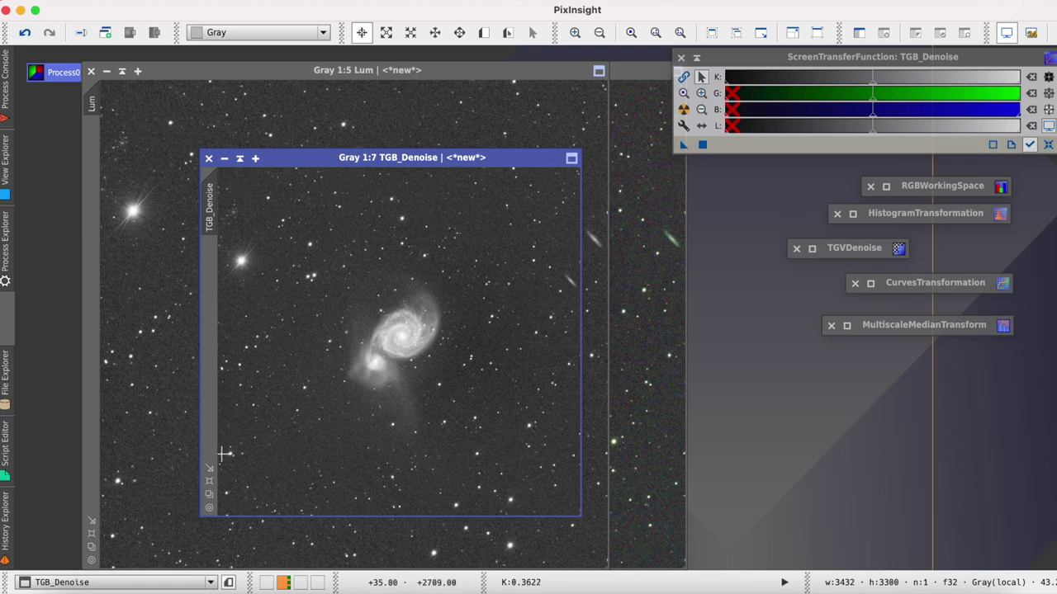
left_click(209, 482)
Step: Apply a reset curve with raised black point and white point lowered to 0.50526 to TGB_Denoise
left_click_drag(453, 71, 369, 62)
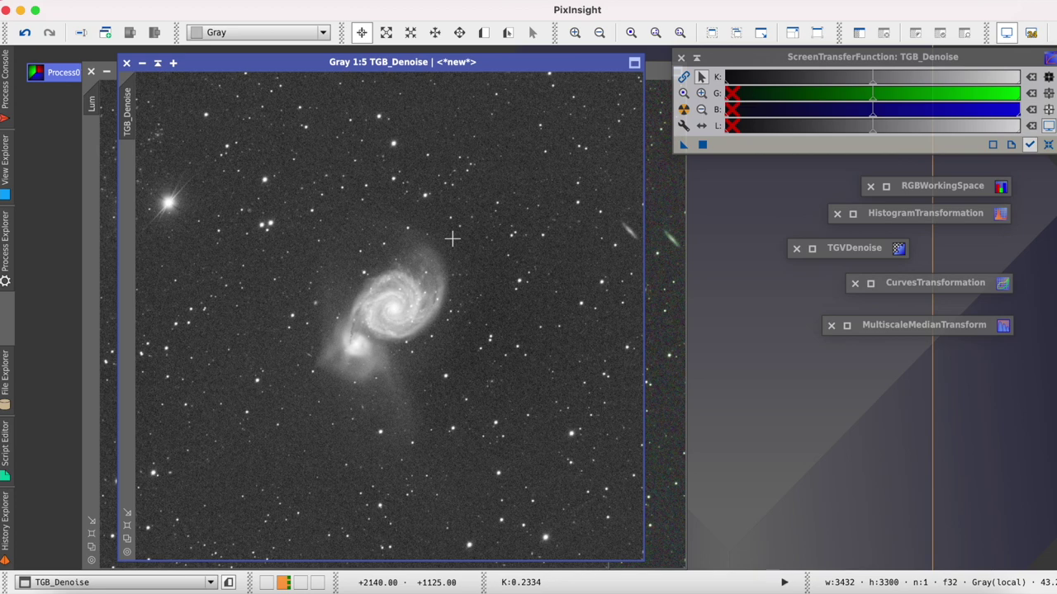
double_click(921, 286)
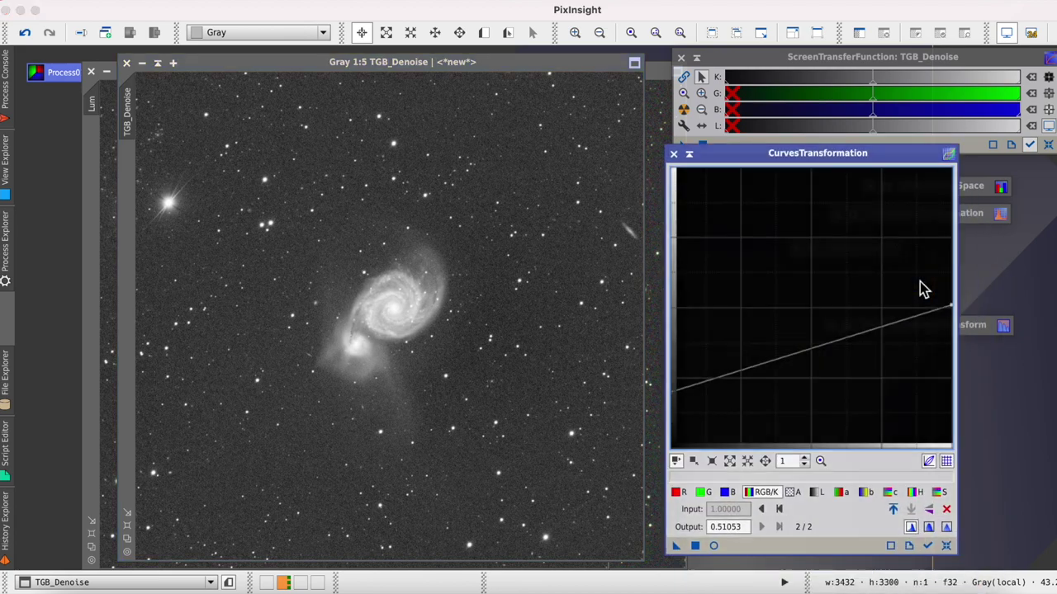
left_click_drag(842, 154, 894, 105)
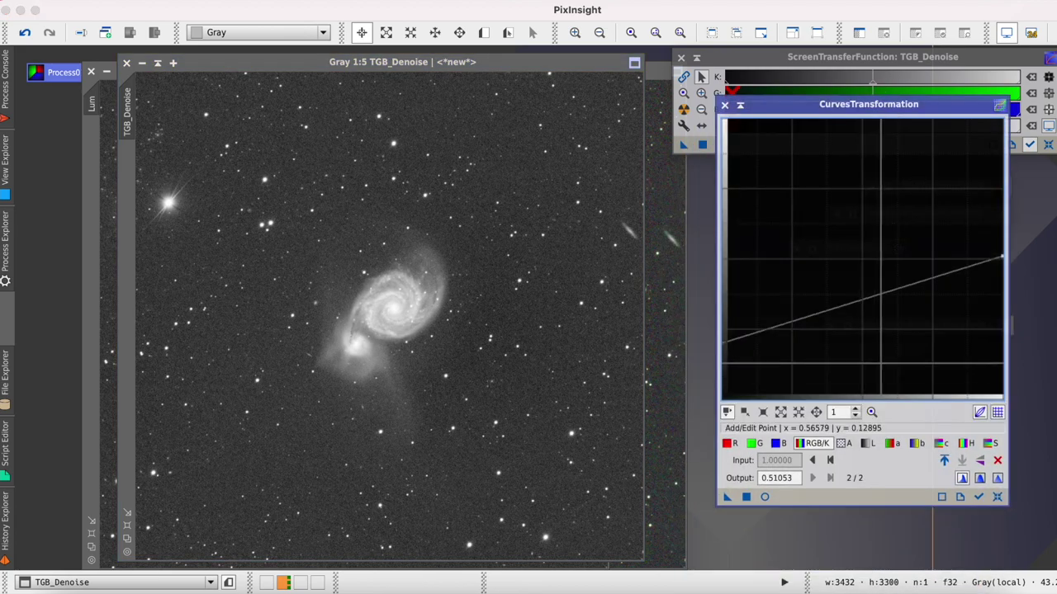
left_click(997, 497)
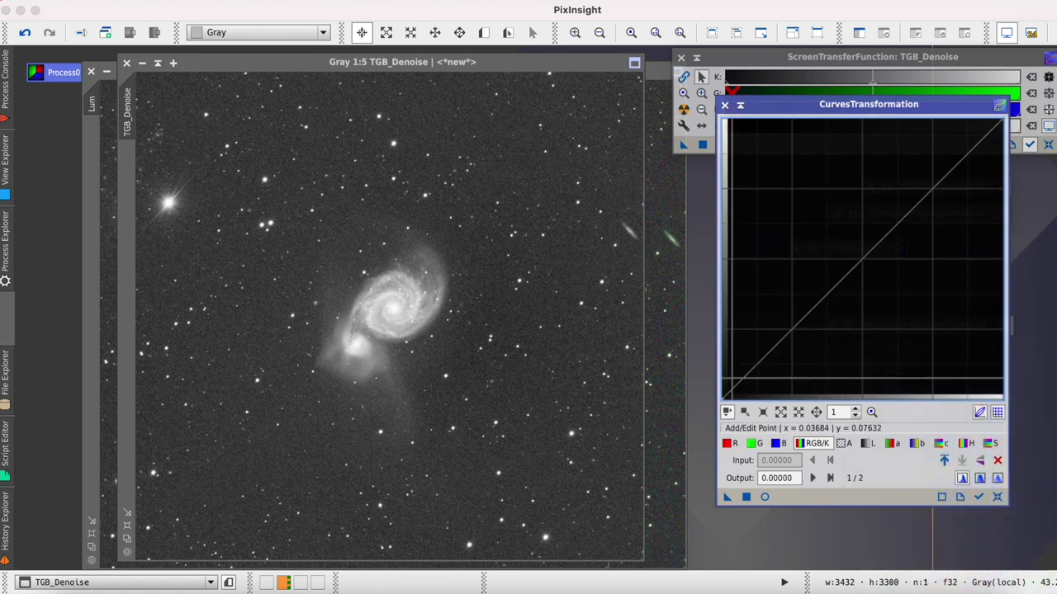
left_click(724, 394)
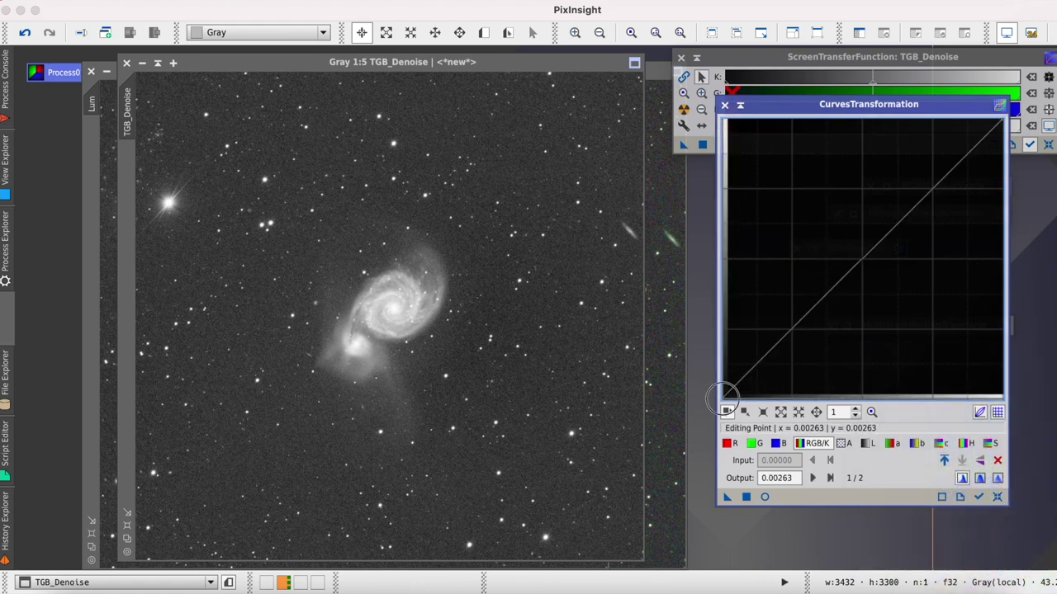
left_click_drag(724, 395, 725, 343)
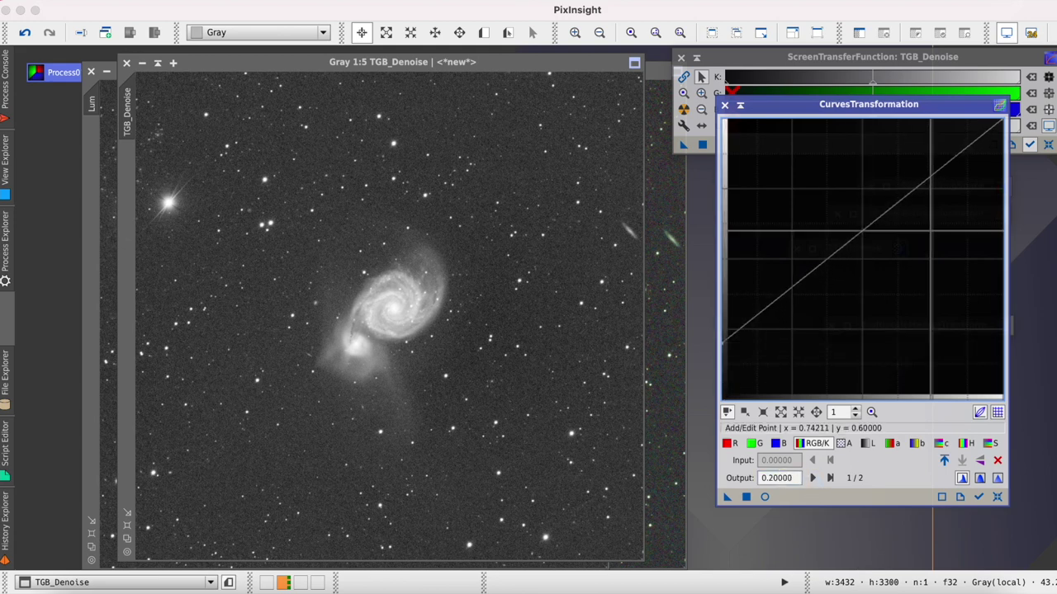
left_click_drag(1000, 122, 997, 260)
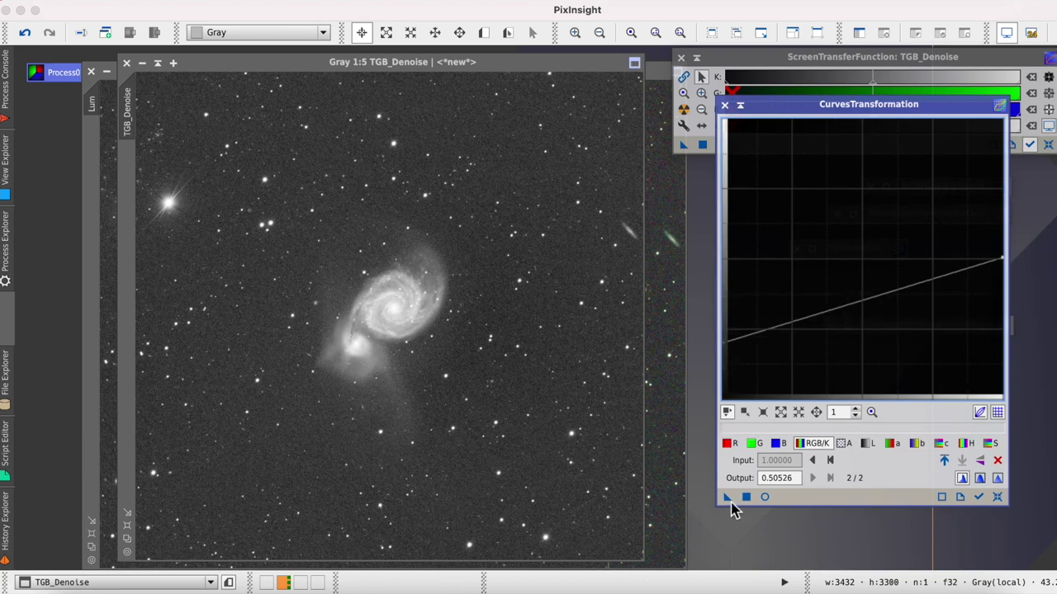
left_click_drag(727, 496, 439, 328)
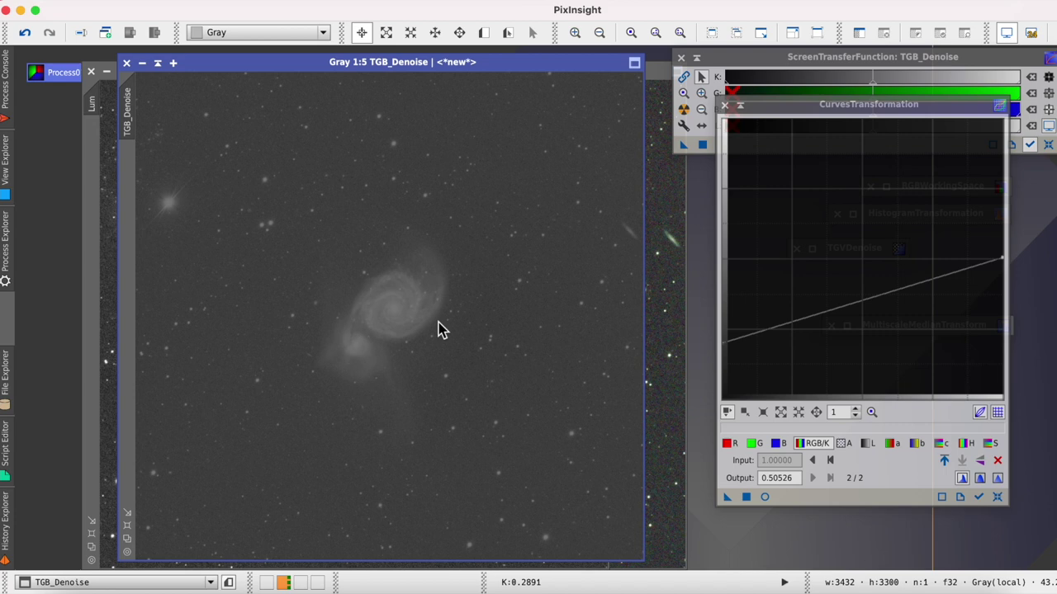
Step: Close Curves and apply a reset HistogramTransformation with midtones 0.27848101 to TGB_Denoise
left_click(726, 105)
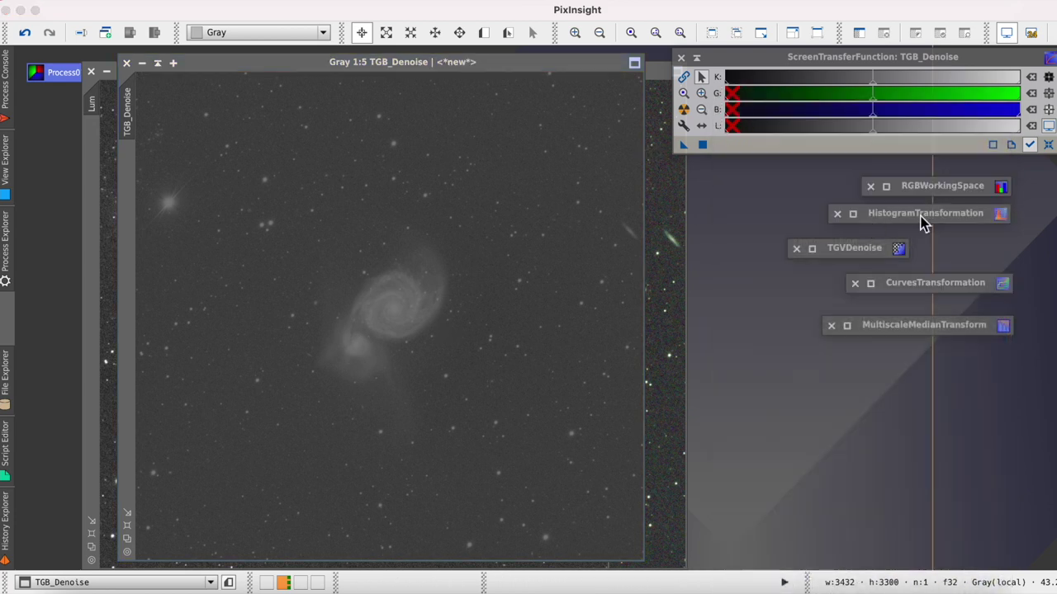
double_click(921, 217)
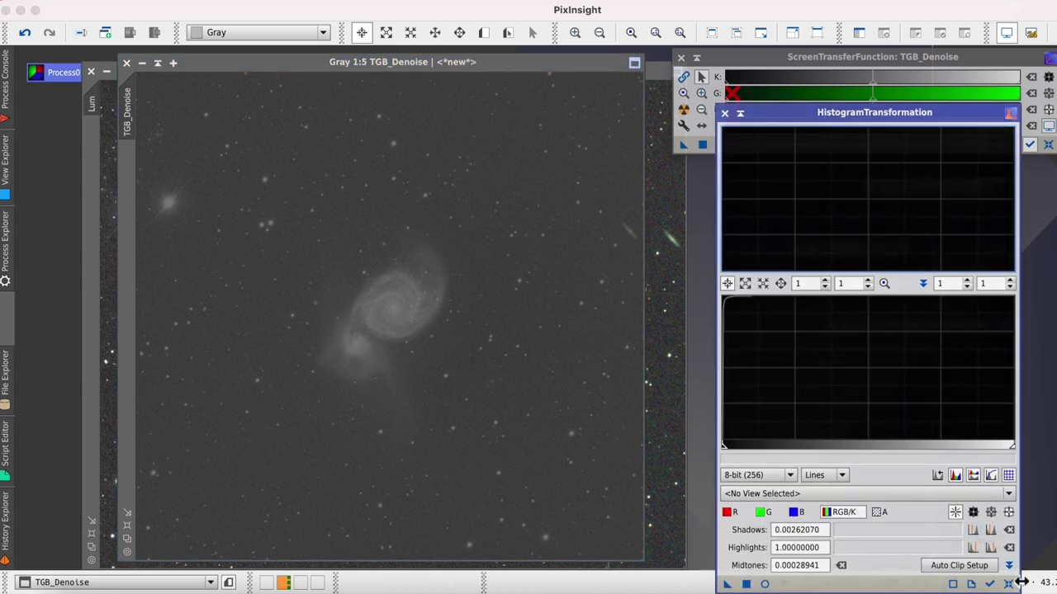
left_click(991, 584)
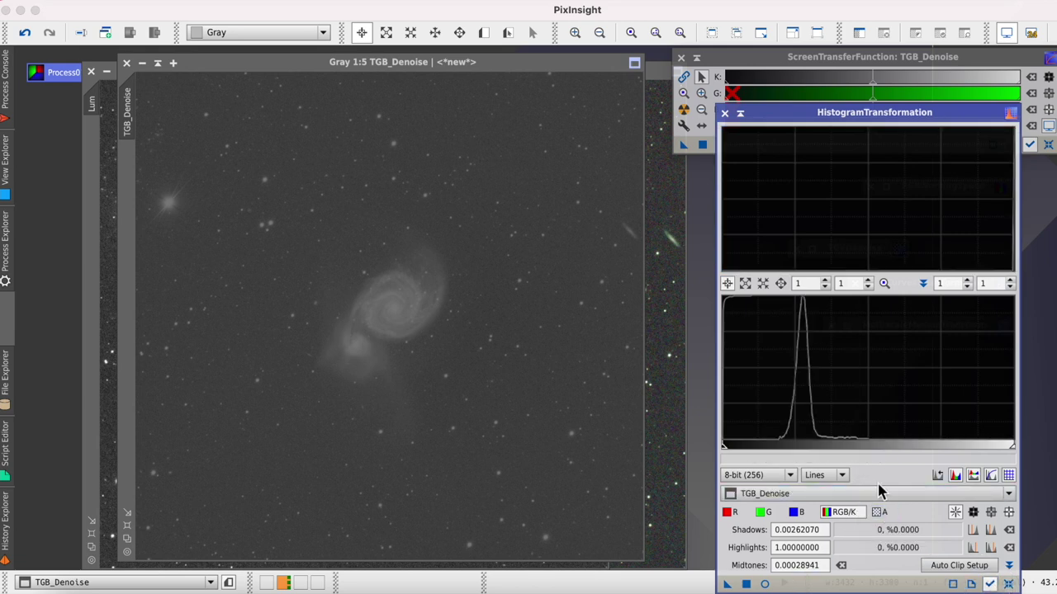
left_click(1008, 584)
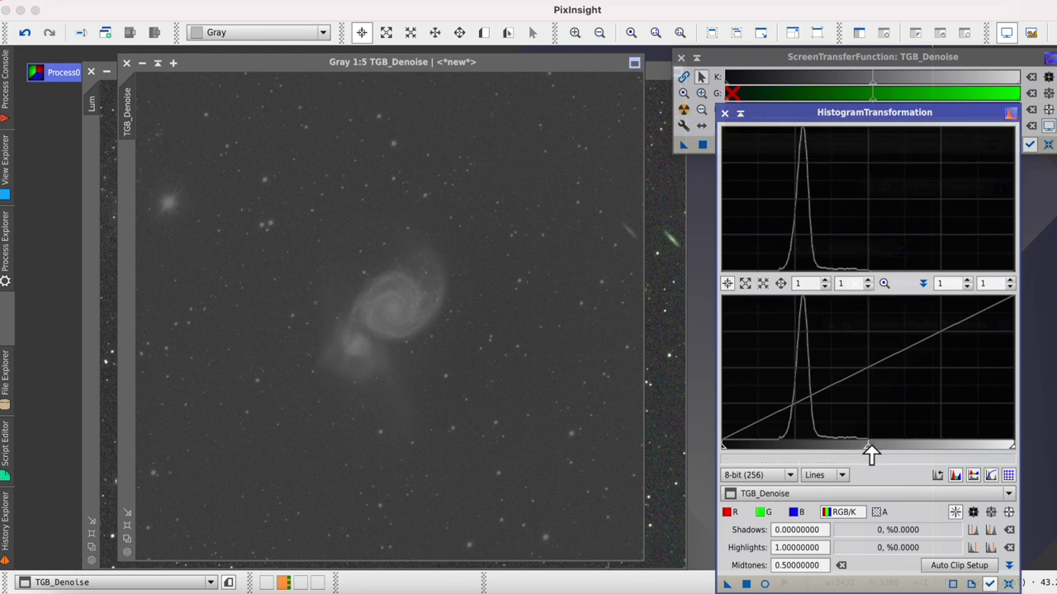
left_click_drag(873, 453, 805, 454)
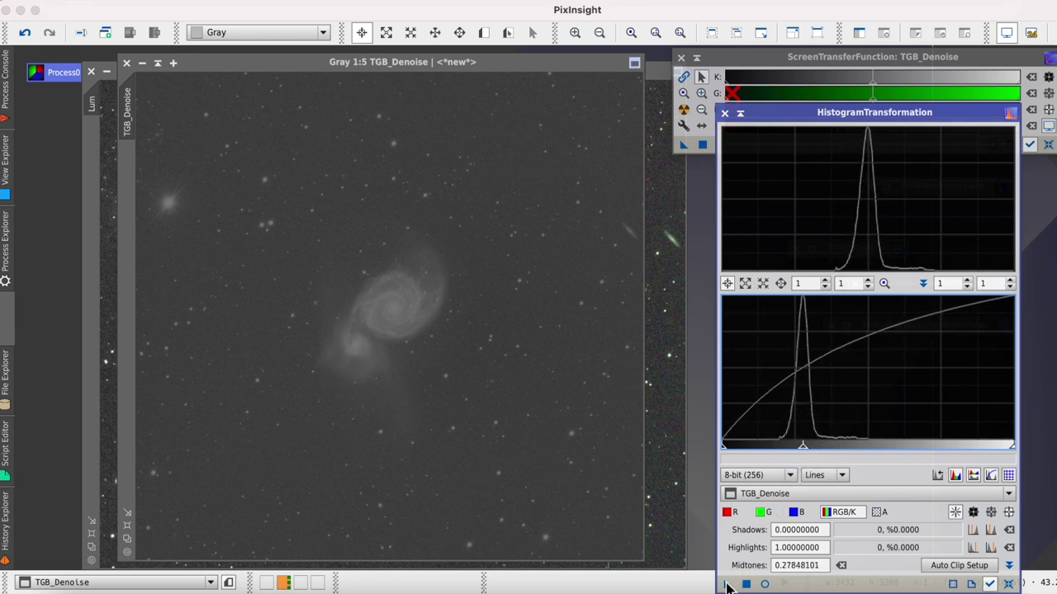
left_click_drag(726, 584, 439, 313)
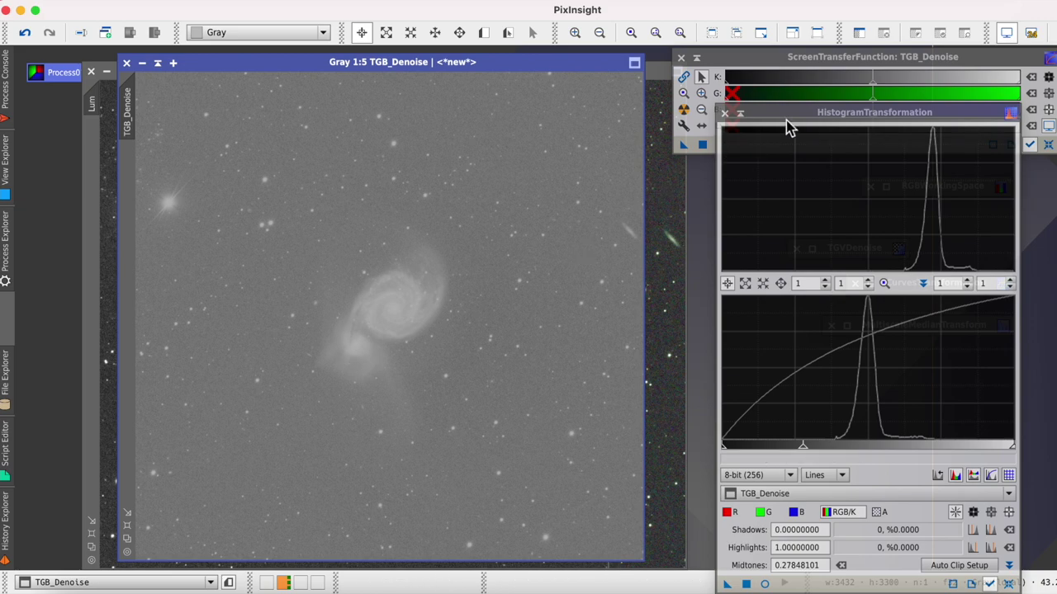
left_click(814, 122)
mouse_move(814, 124)
left_mouse_down()
mouse_move(588, 239)
mouse_move(695, 187)
mouse_move(808, 111)
left_mouse_up()
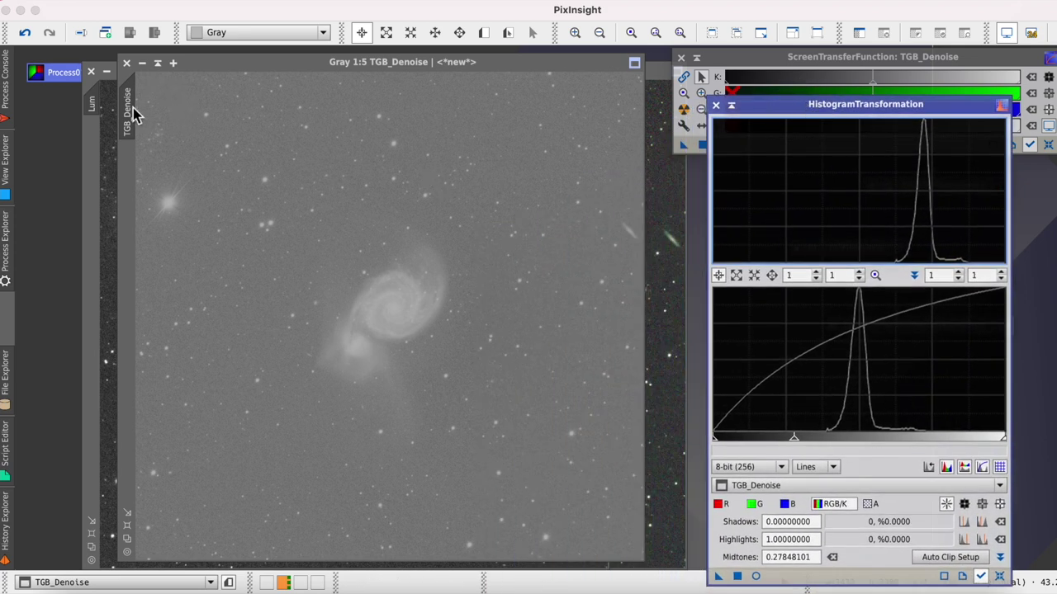
left_click(168, 120)
Step: Clone TGB_Denoise and stretch the clone with a reset histogram at midtones 0.24810127
left_click_drag(169, 120, 261, 208)
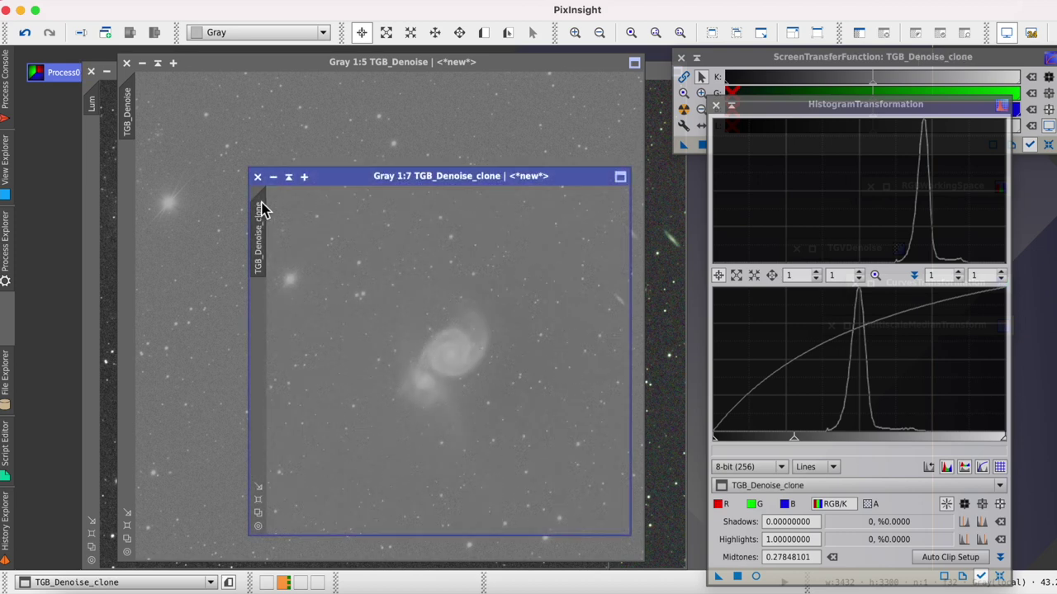
left_click(999, 577)
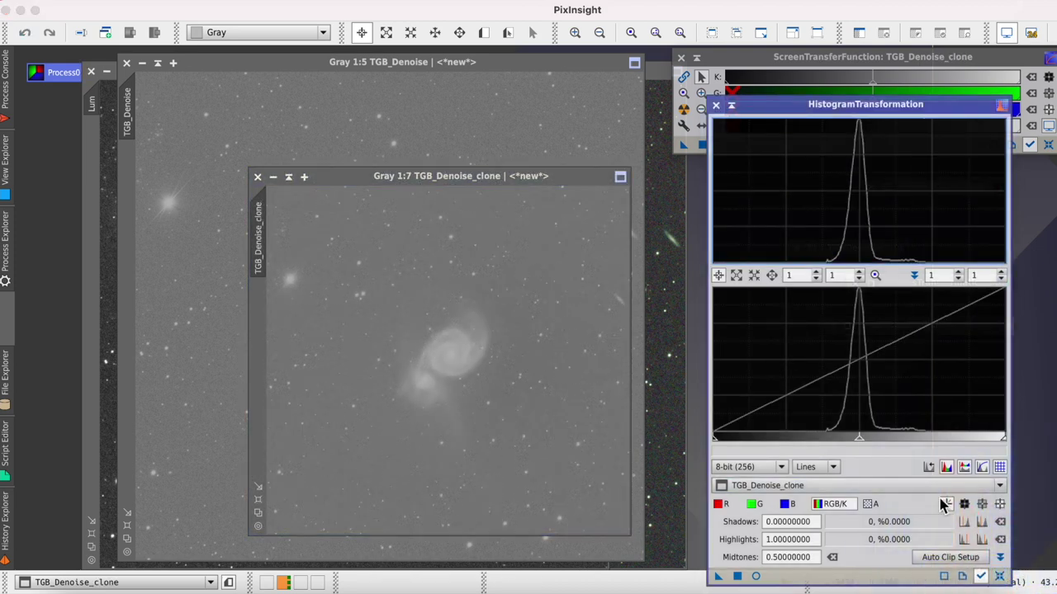
left_click(863, 445)
left_click_drag(862, 445, 784, 441)
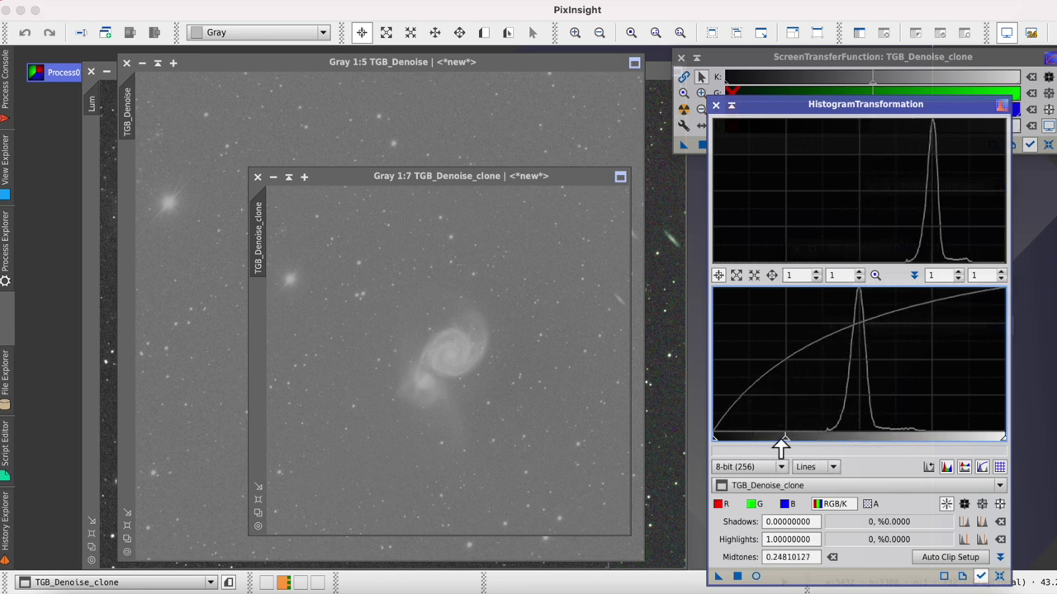
left_click_drag(532, 435, 538, 430)
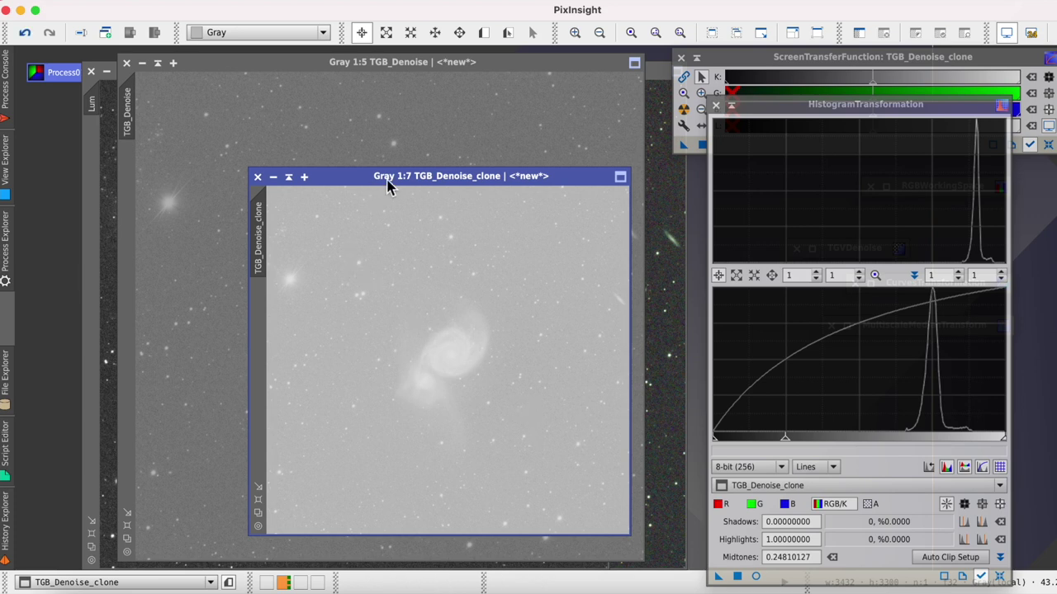
Step: Rearrange the clone and TGB_Denoise windows and bring up the clone's view options
left_click_drag(385, 177, 398, 175)
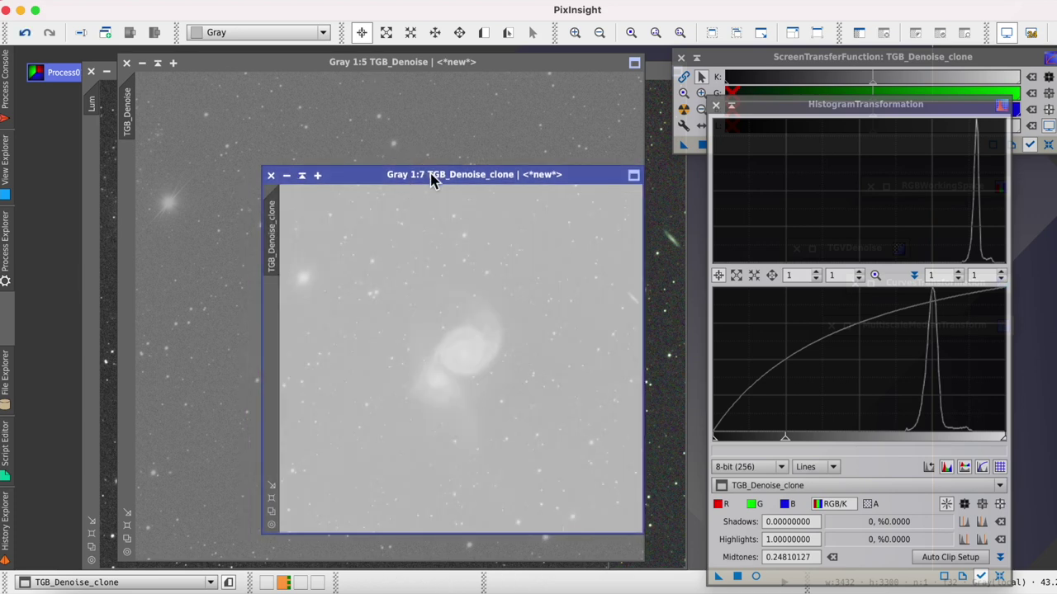
left_click_drag(408, 69, 370, 74)
left_click(621, 183)
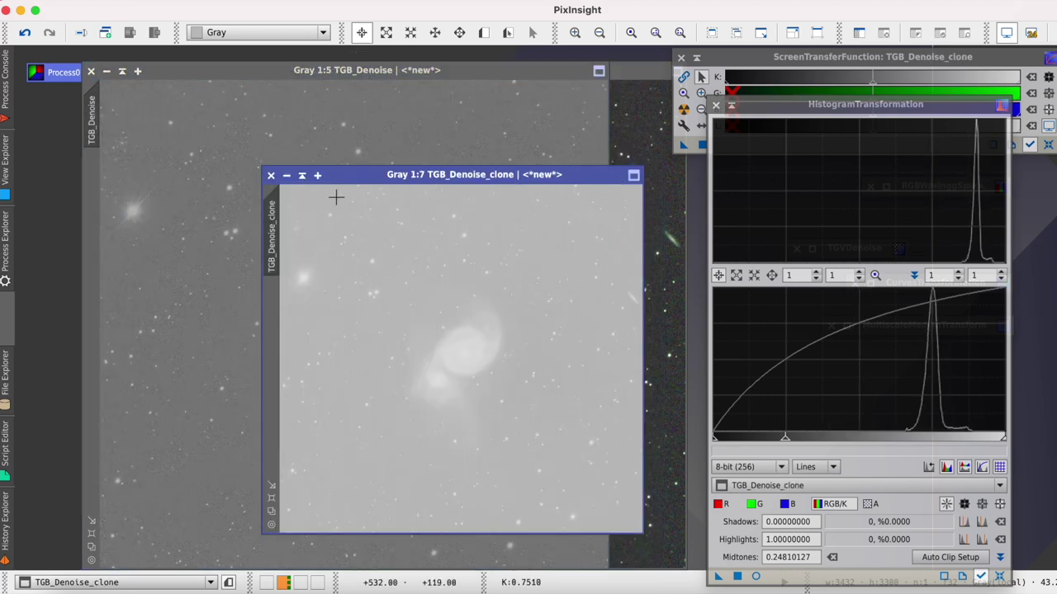
right_click(276, 233)
Step: Rename the clone to MMT
left_click(322, 294)
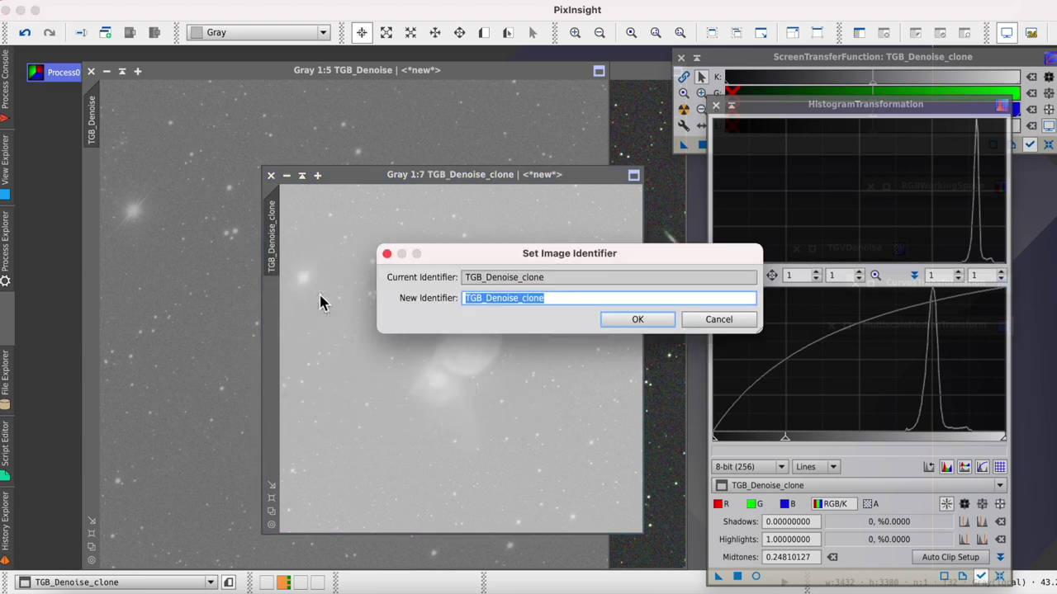
type("MMT")
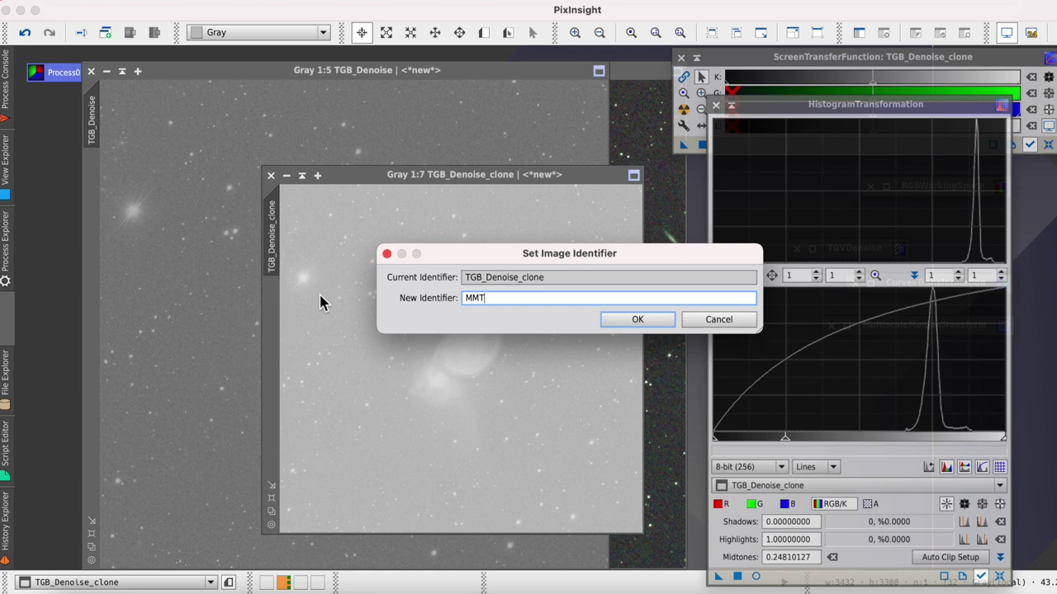
left_click(638, 321)
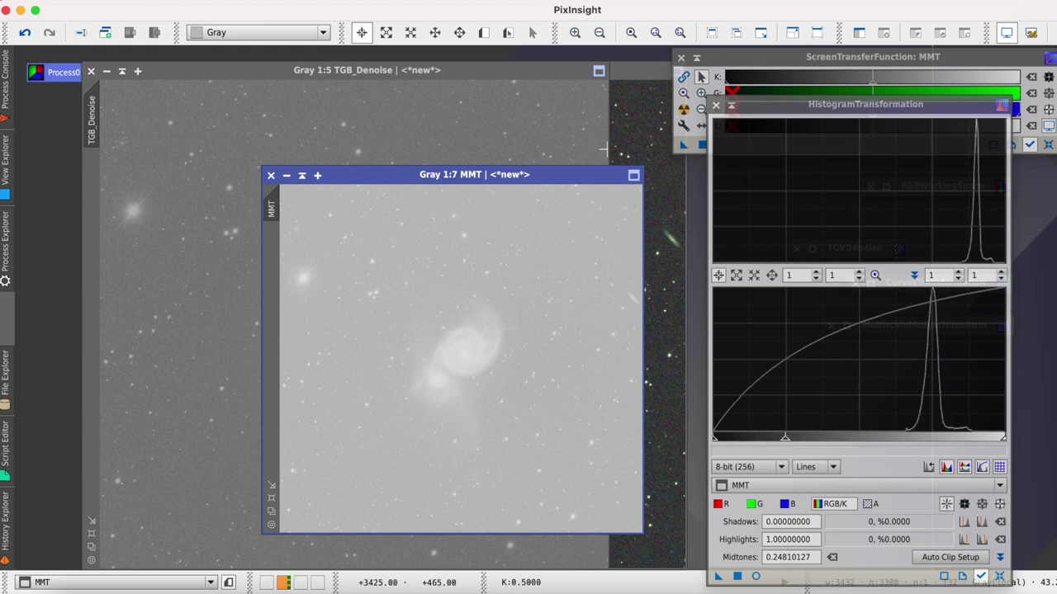
Step: Invert the MMT and TGB_Denoise images, then move TGB_Denoise down
key("ctrl+z")
key("ctrl+z")
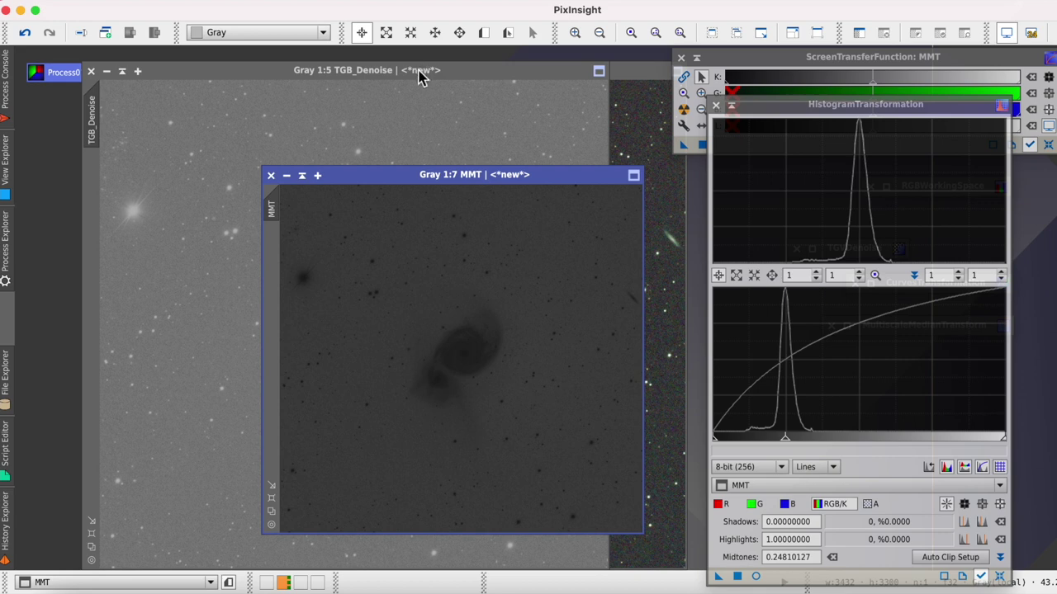
left_click(418, 70)
key("ctrl+i")
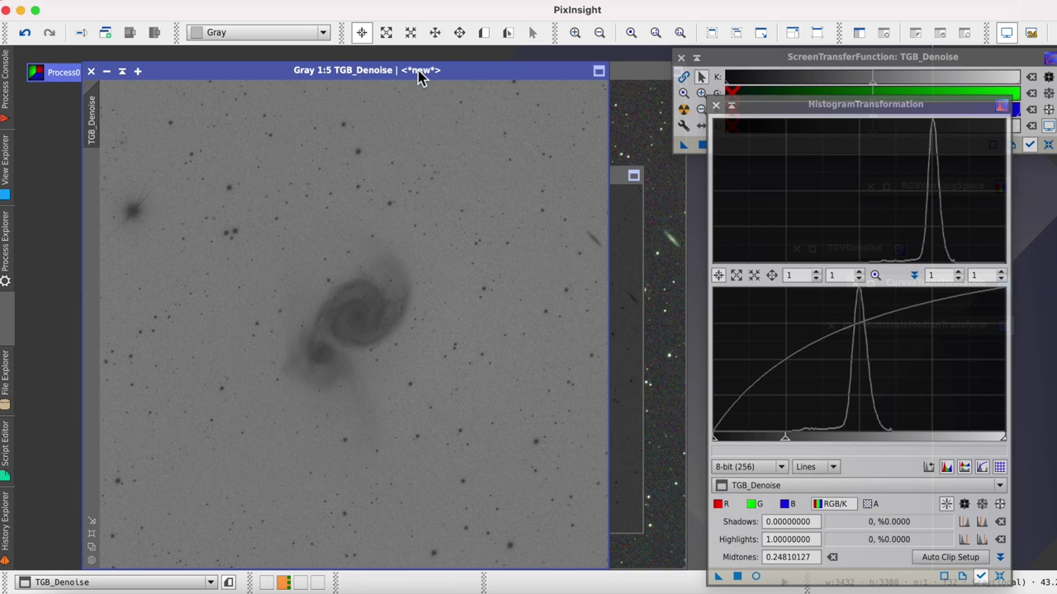
left_click_drag(418, 70, 445, 144)
Step: Bring Lum forward, close HistogramTransformation and iconize the ScreenTransferFunction window
left_click(395, 73)
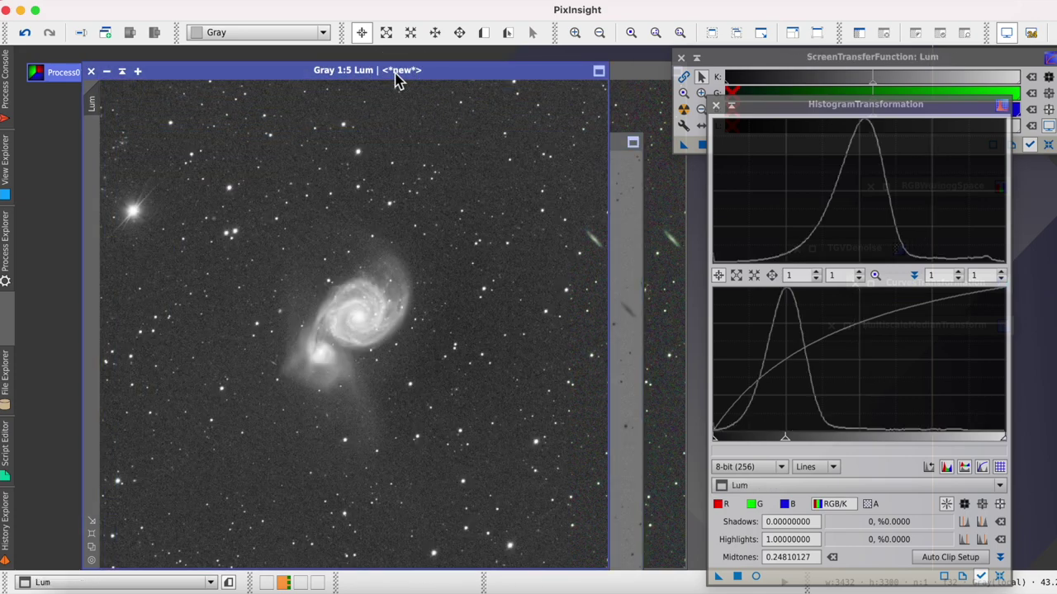
left_click_drag(396, 74, 387, 73)
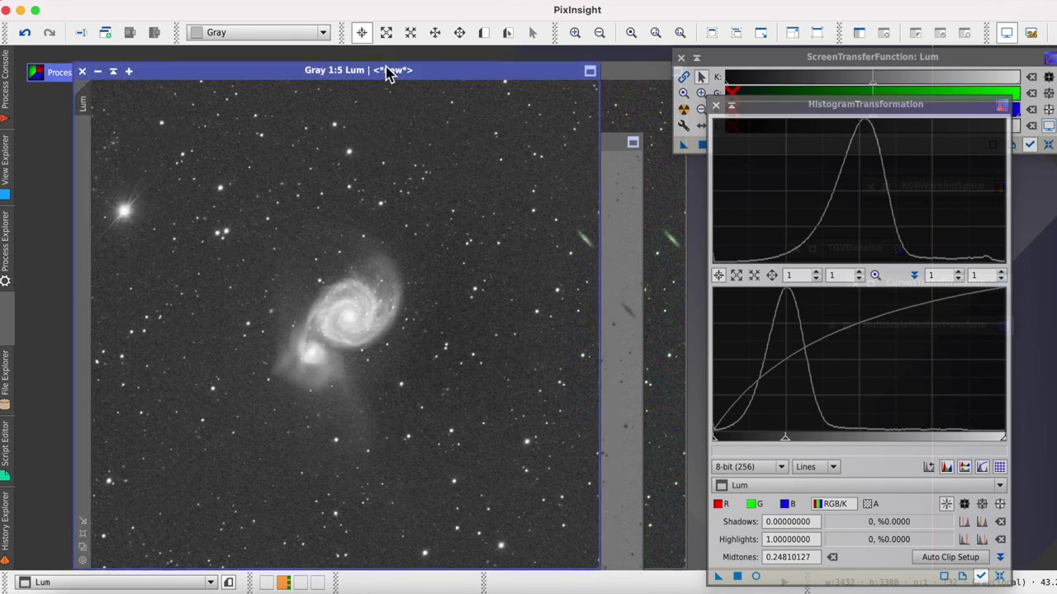
left_click(717, 106)
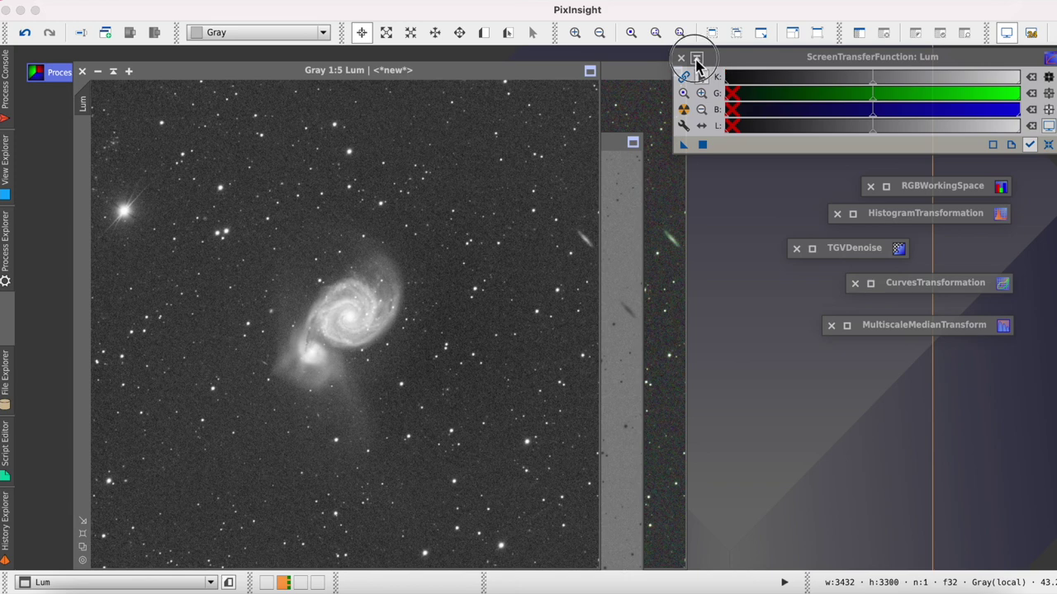
left_click(696, 60)
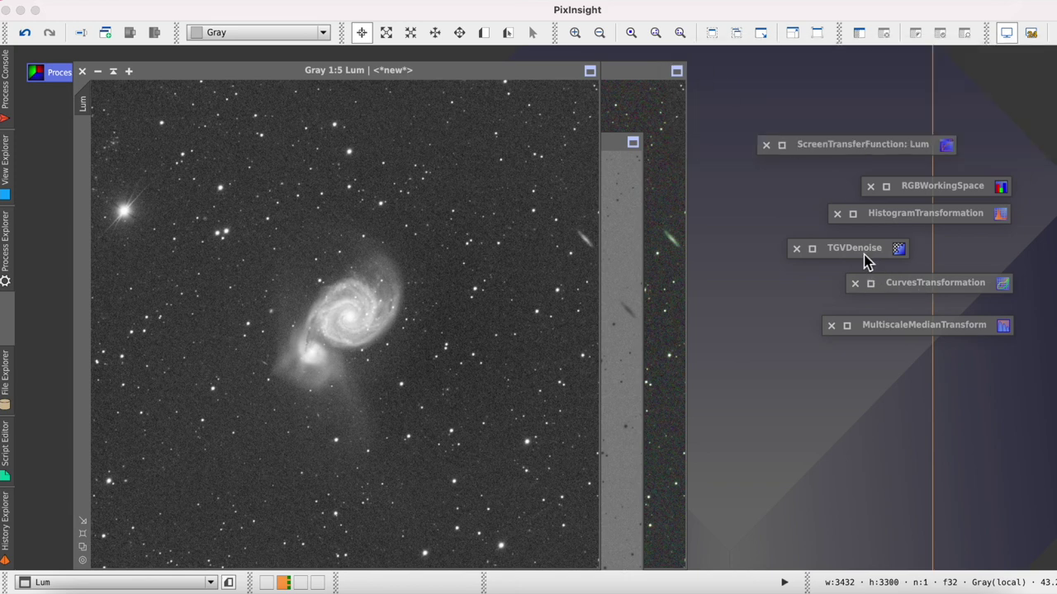
Step: Shade Lum, TGB_Denoise and MMT, stack them top-left, and bring drizzle_integration forward
left_click(114, 72)
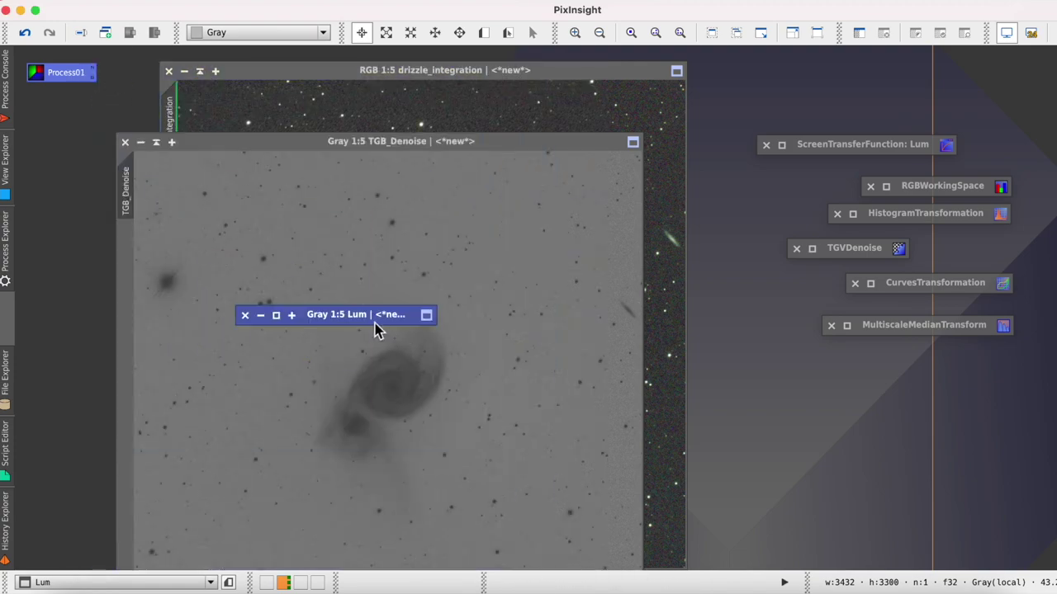
left_click_drag(369, 322, 150, 128)
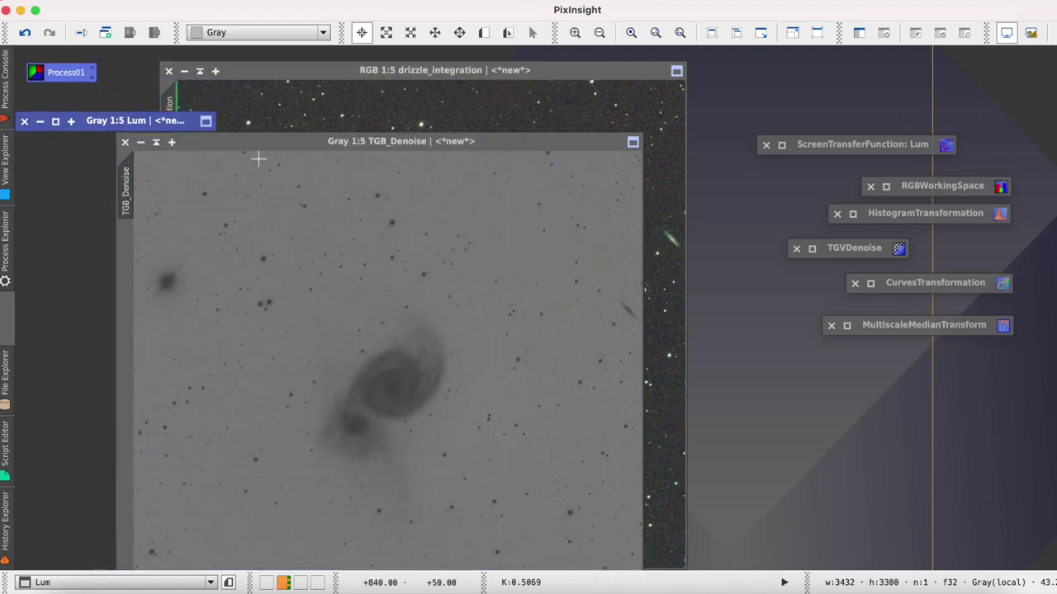
left_click(156, 142)
left_click_drag(346, 380, 121, 148)
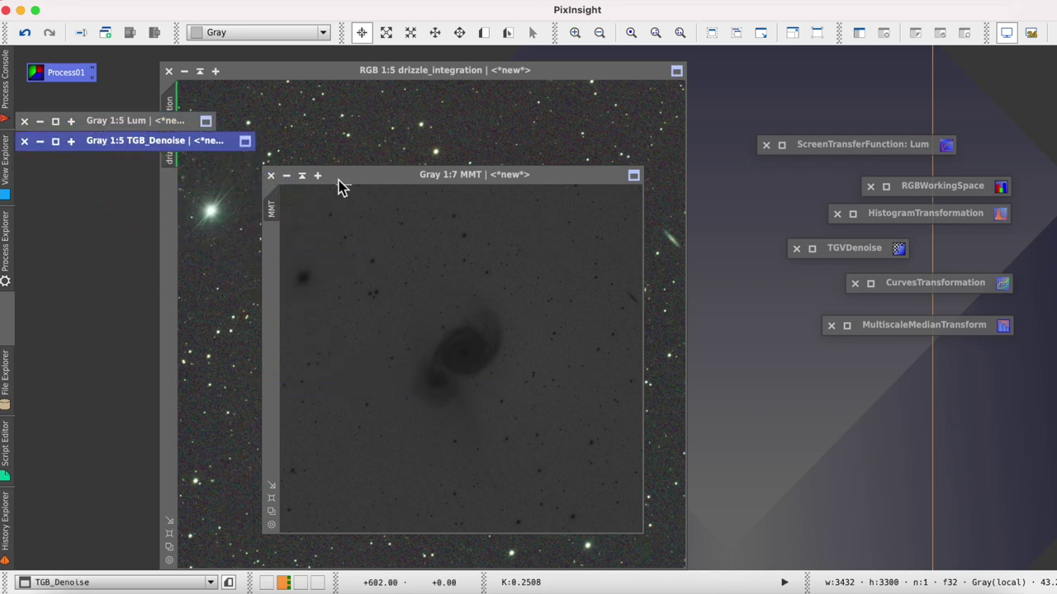
left_click(304, 176)
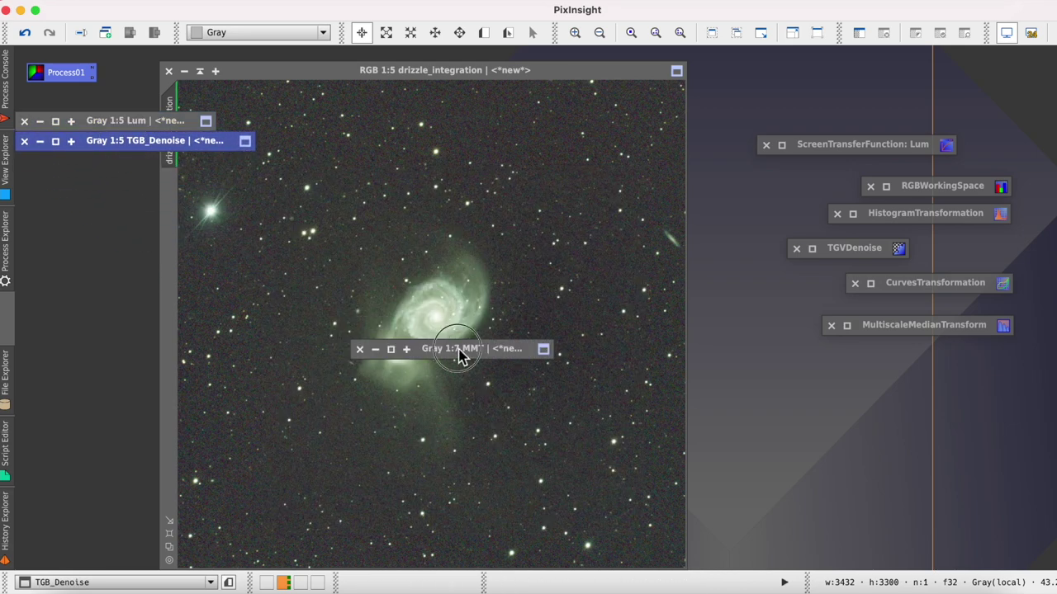
left_click_drag(465, 354, 125, 173)
left_click_drag(338, 85, 384, 71)
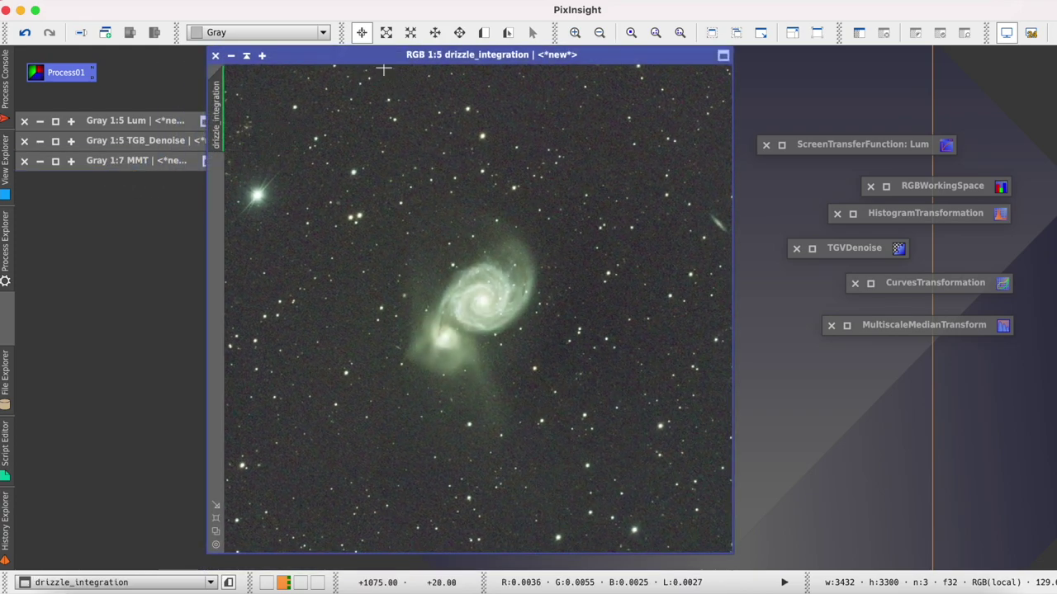
double_click(853, 255)
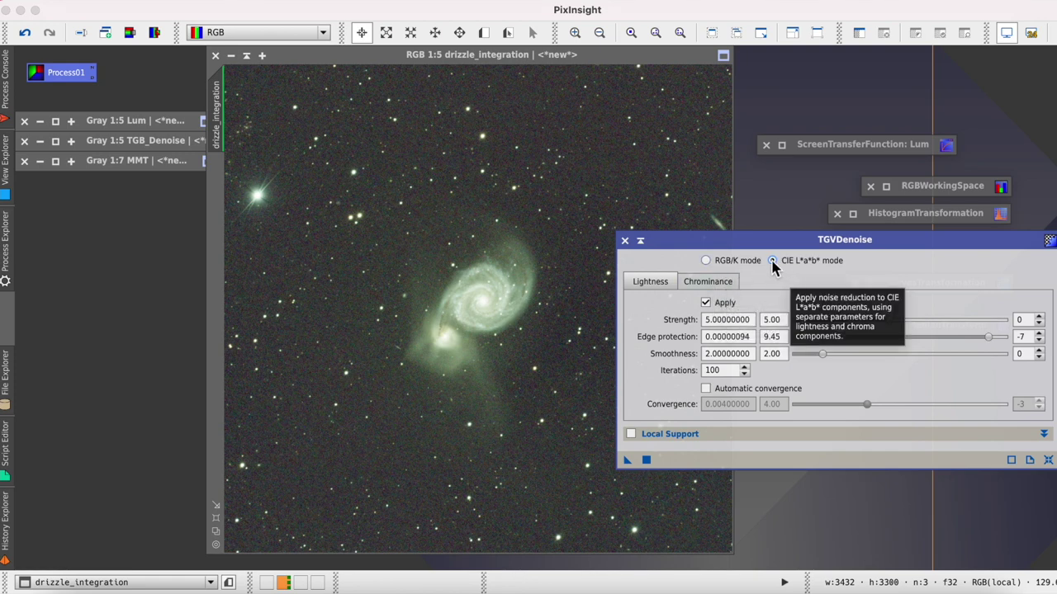
Step: In TGVDenoise, enable and expand Local Support and select Lum as the support image
left_click(631, 433)
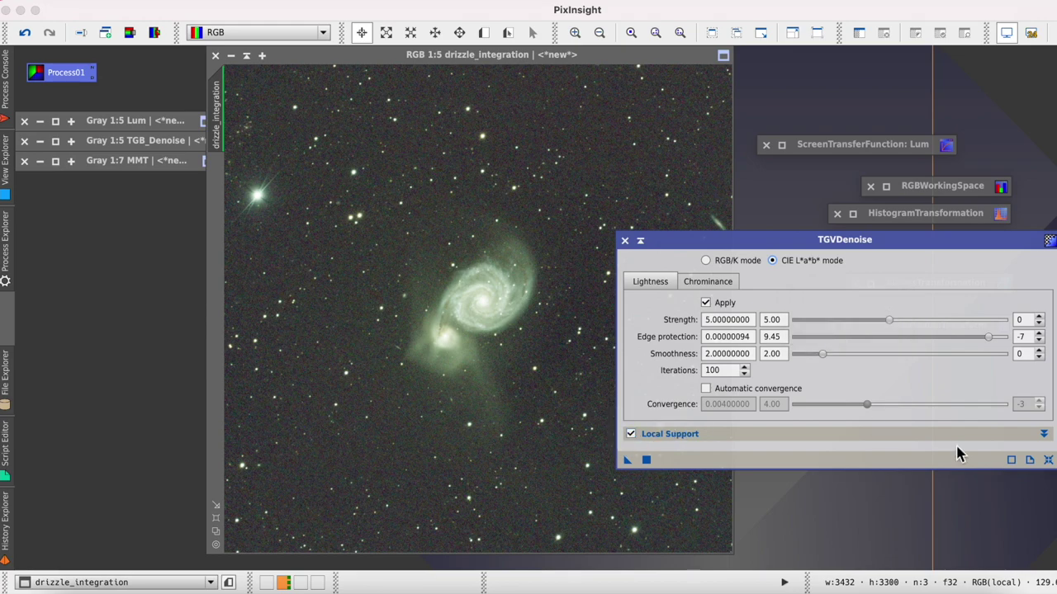
left_click(1043, 433)
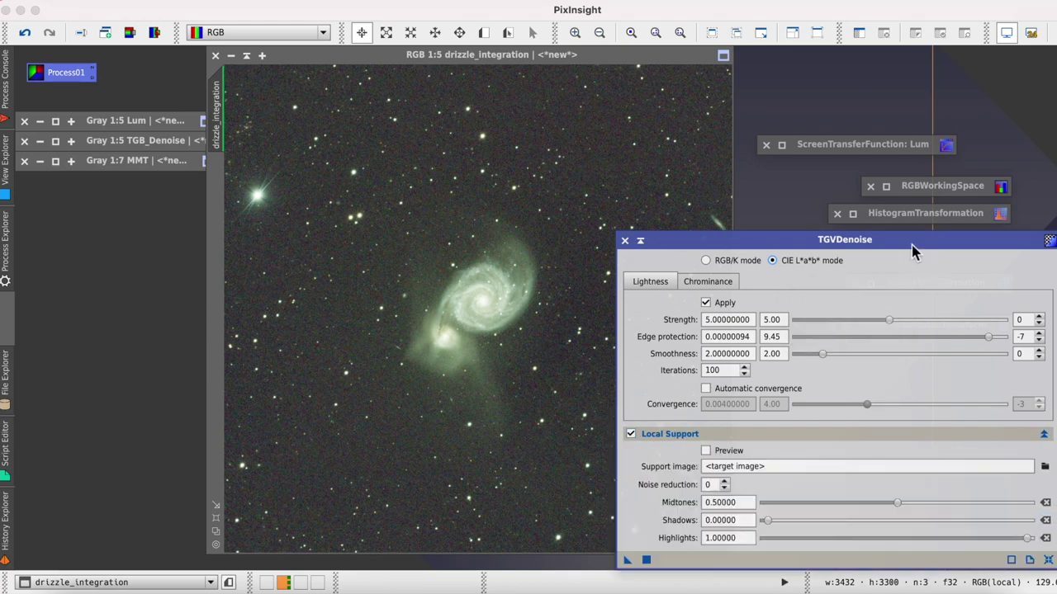
left_click_drag(913, 245, 861, 150)
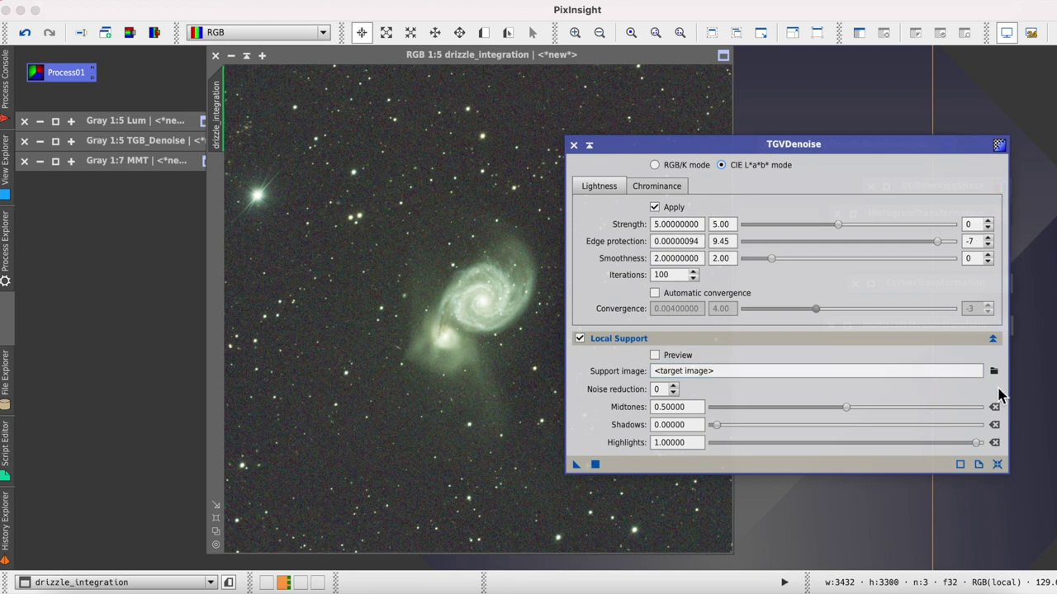
left_click(993, 371)
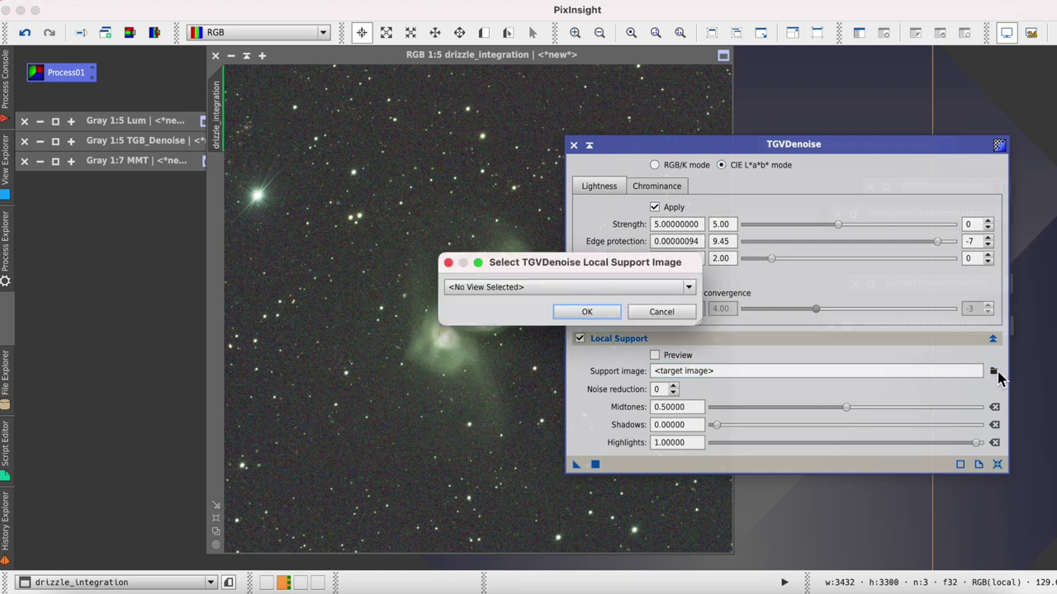
left_click(691, 291)
left_click(552, 318)
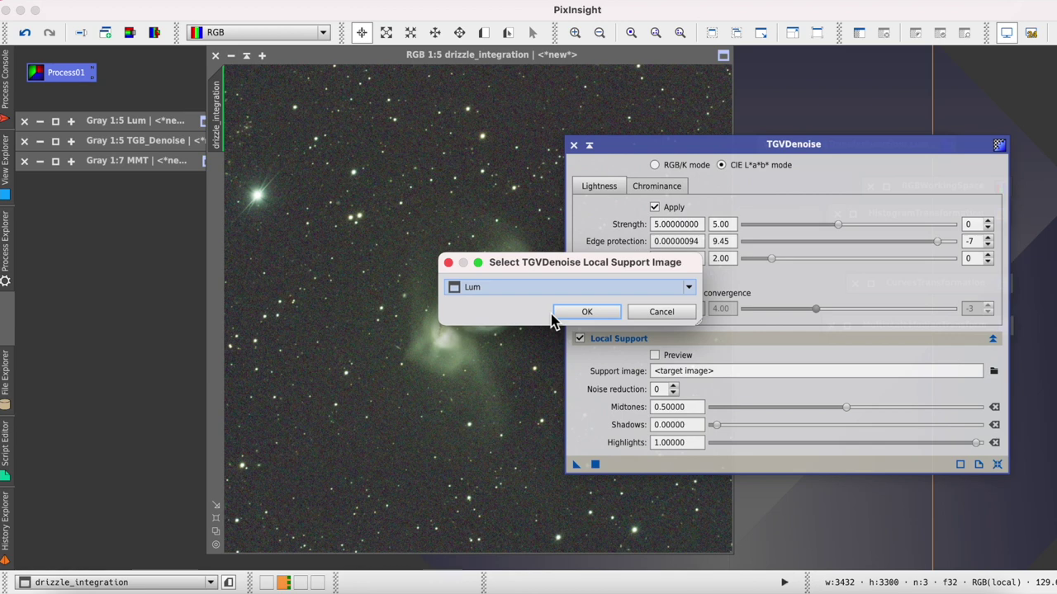
left_click(558, 315)
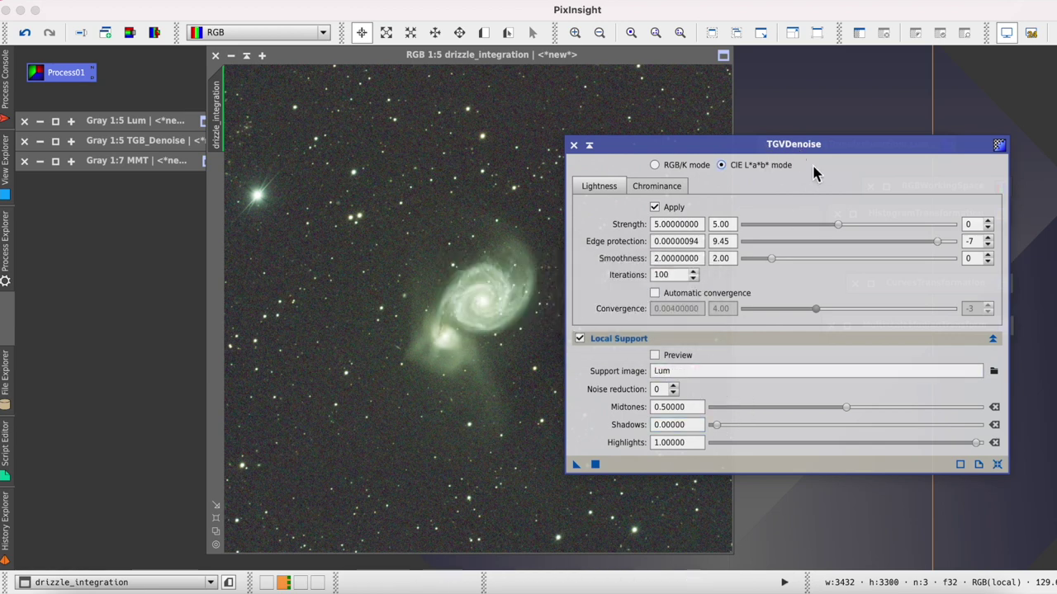
left_click_drag(790, 152, 824, 151)
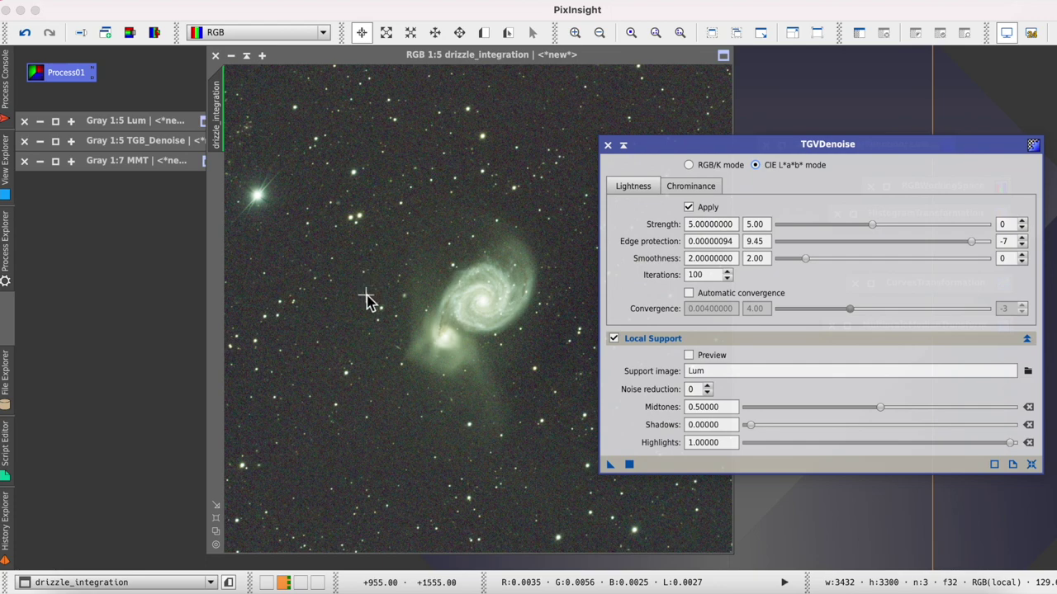
left_click(409, 64)
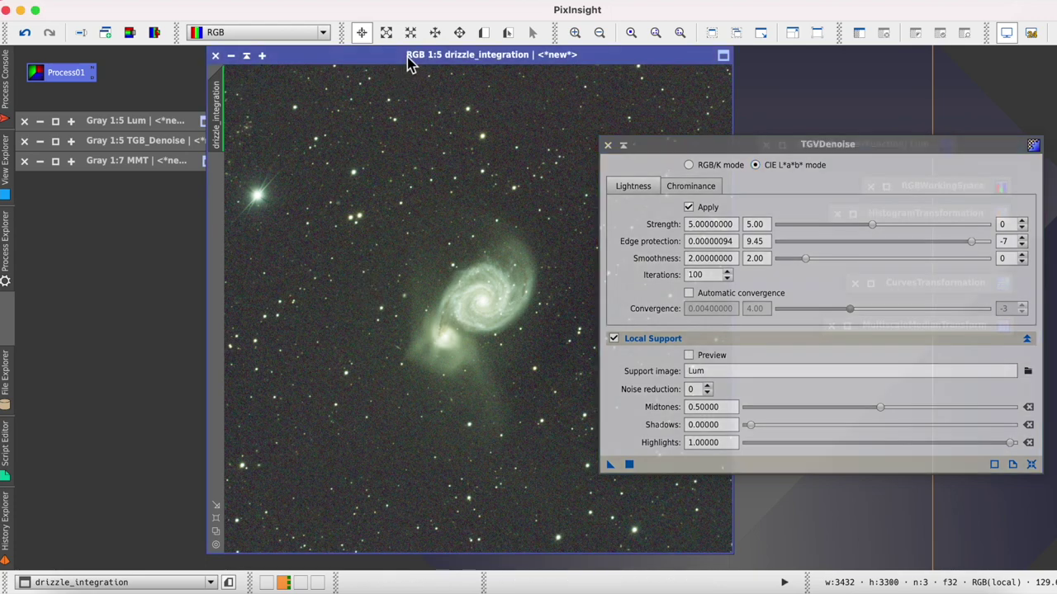
Step: Restore the TGB_Denoise image and apply it as a mask on drizzle_integration
double_click(118, 143)
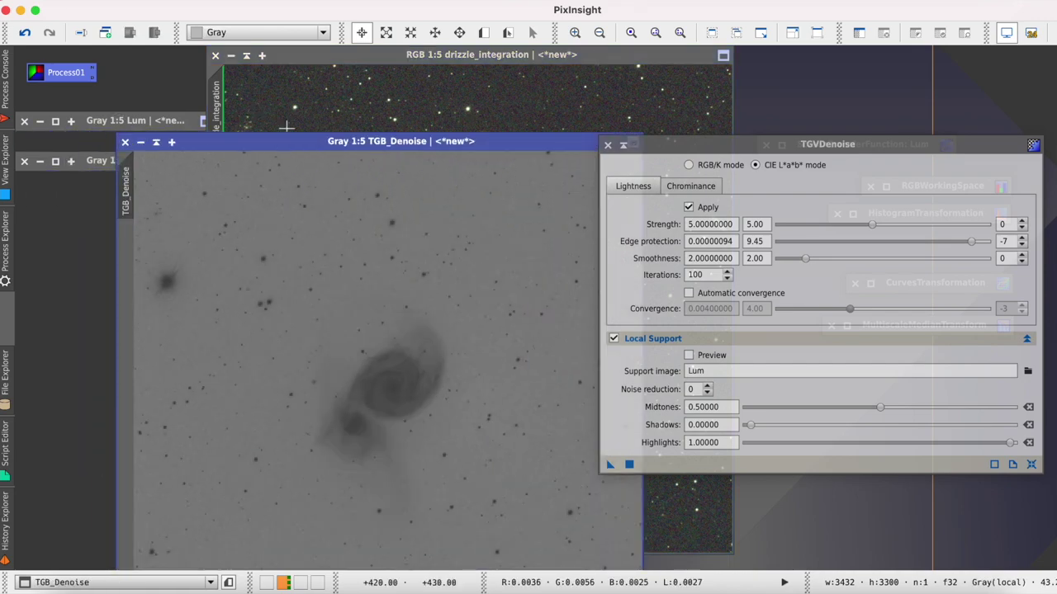
left_click(282, 146)
left_click_drag(281, 146, 385, 125)
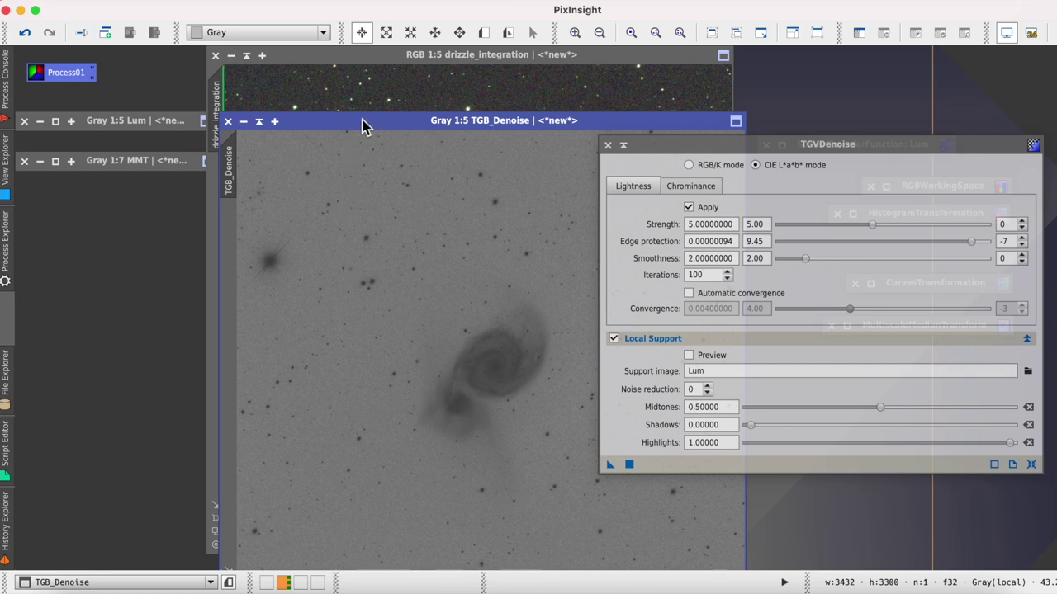
left_click_drag(365, 124, 435, 126)
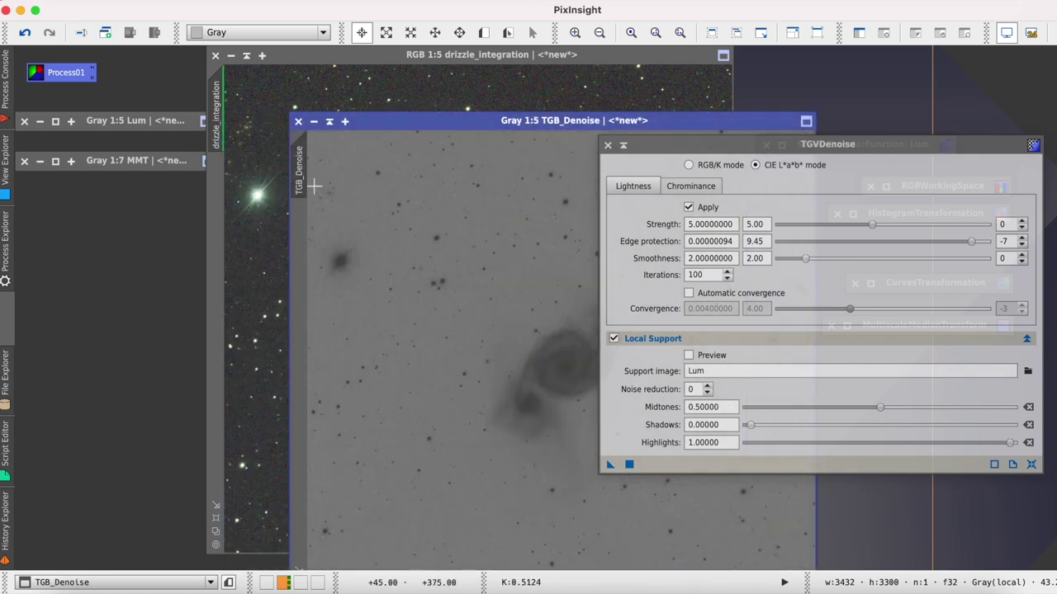
left_click_drag(307, 174, 226, 190)
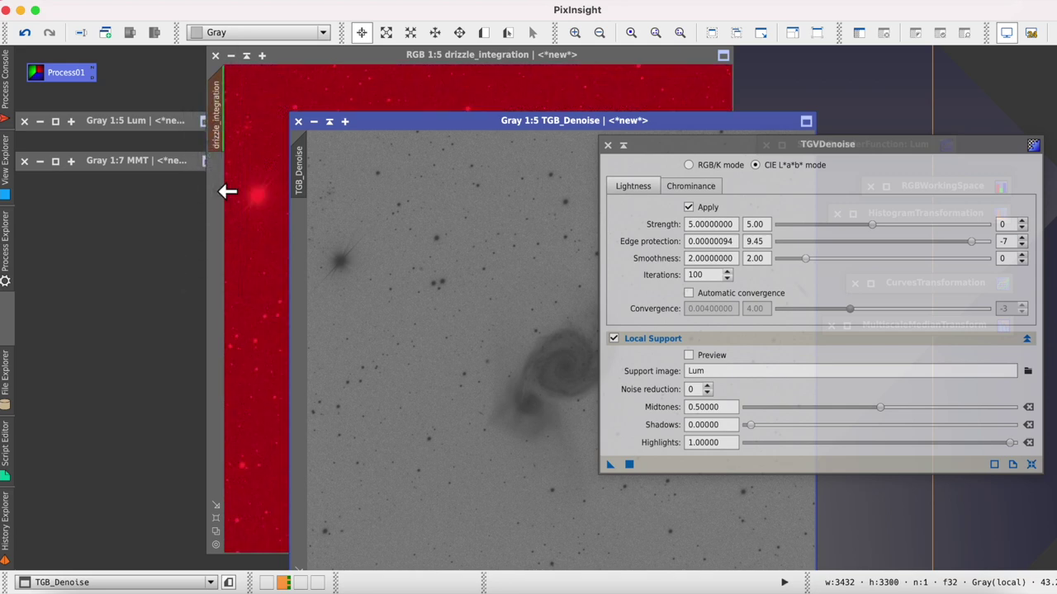
left_click(329, 120)
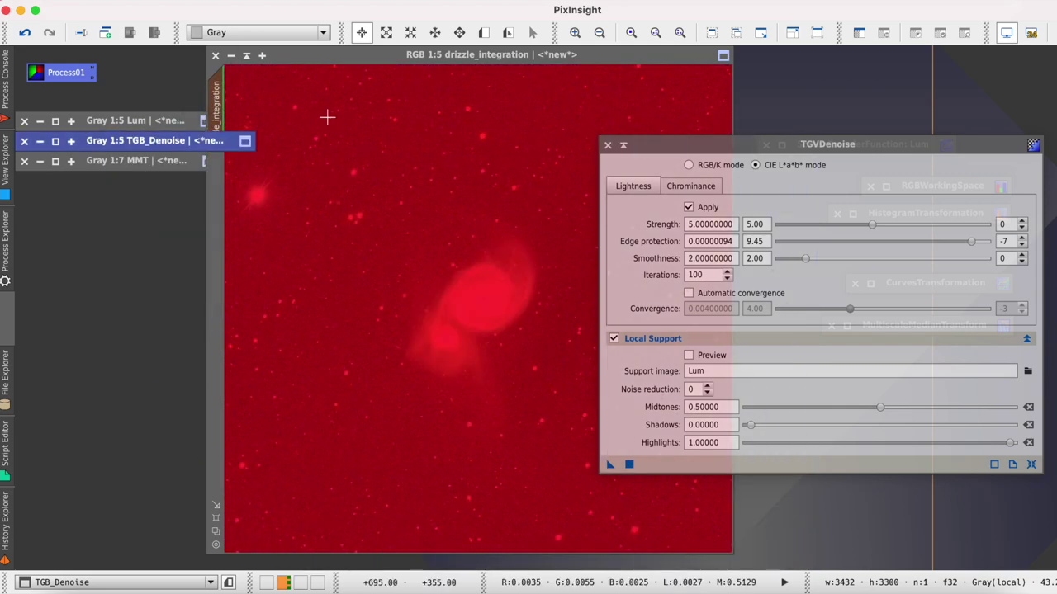
Step: Hide the red mask overlay on drizzle_integration and rearrange the windows
left_click(525, 136)
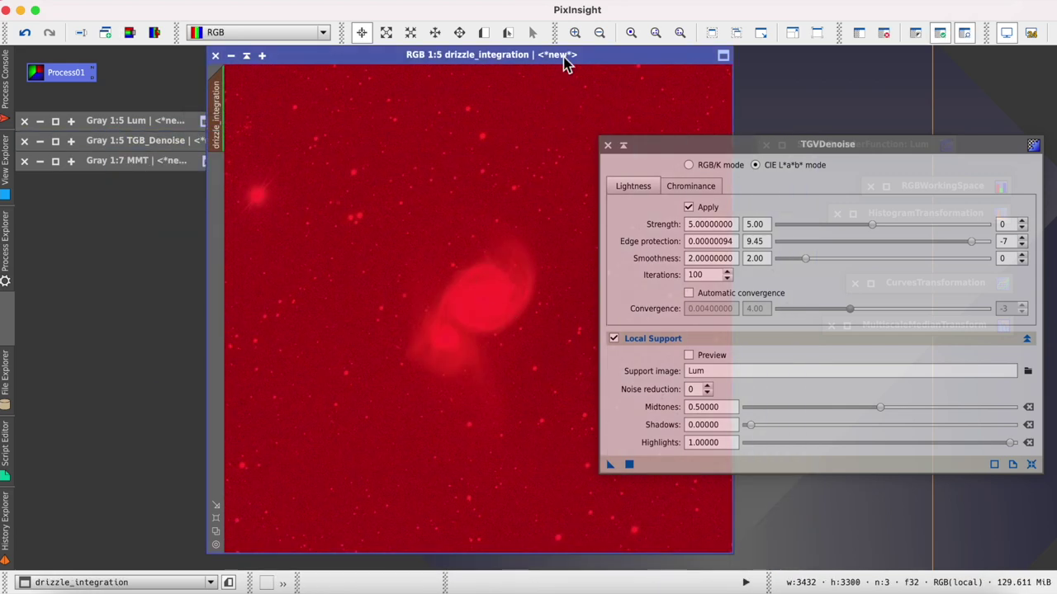
left_click(963, 35)
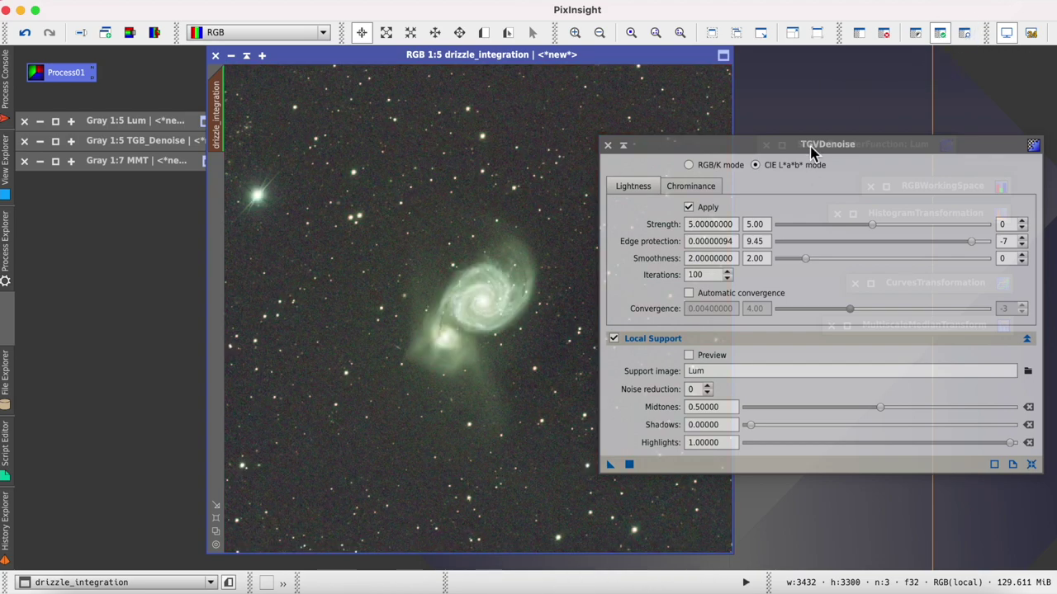
left_click_drag(811, 149, 837, 147)
left_click_drag(602, 55, 487, 50)
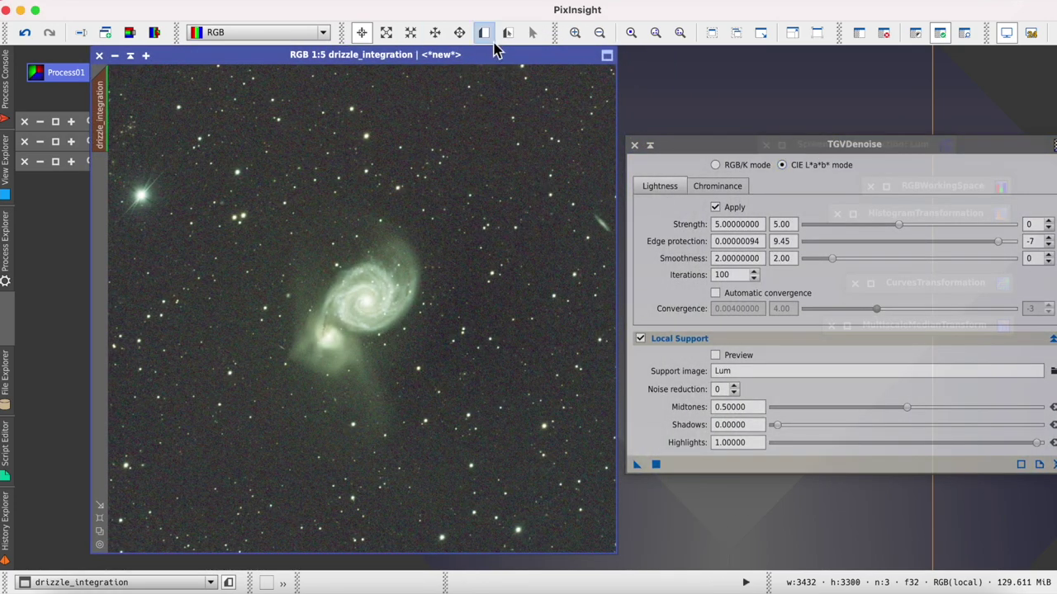
Step: Draw previews on drizzle_integration over the upper-right empty sky, the faint area below the galaxy, and the galaxy core
left_click(484, 32)
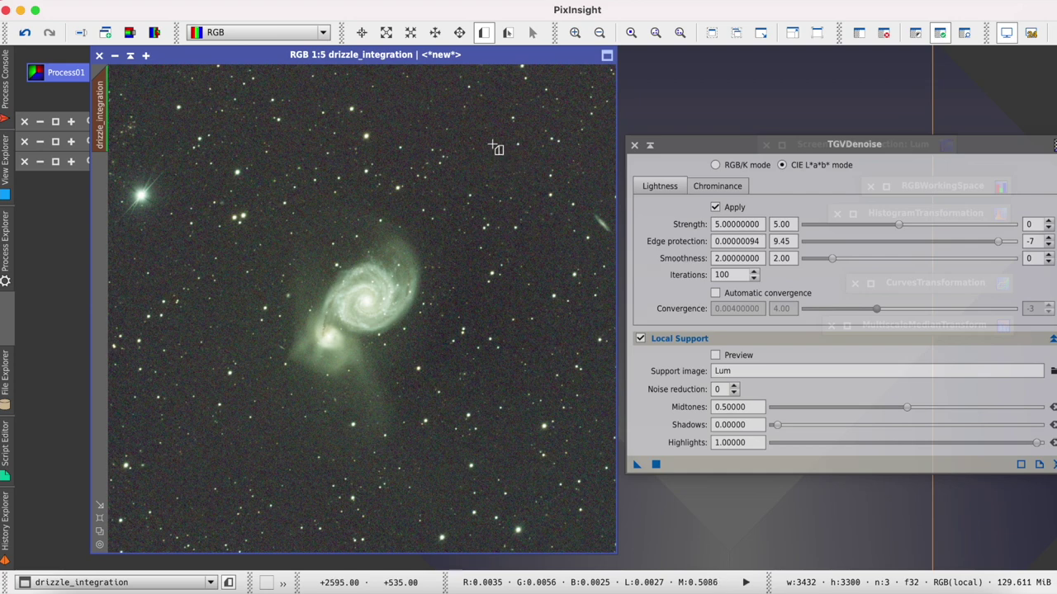
left_click_drag(471, 119, 536, 178)
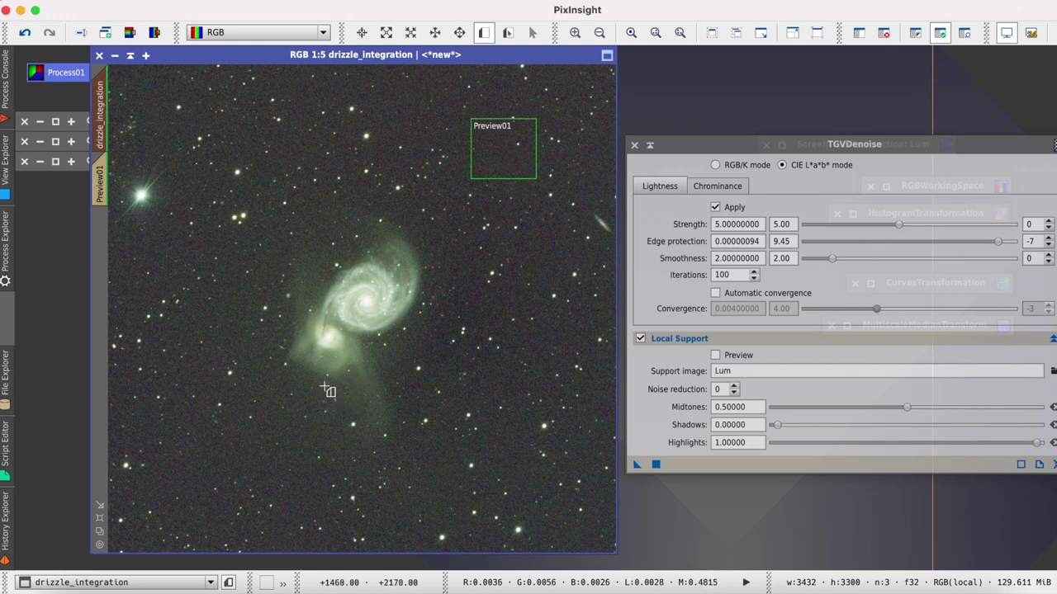
left_click_drag(324, 387, 403, 460)
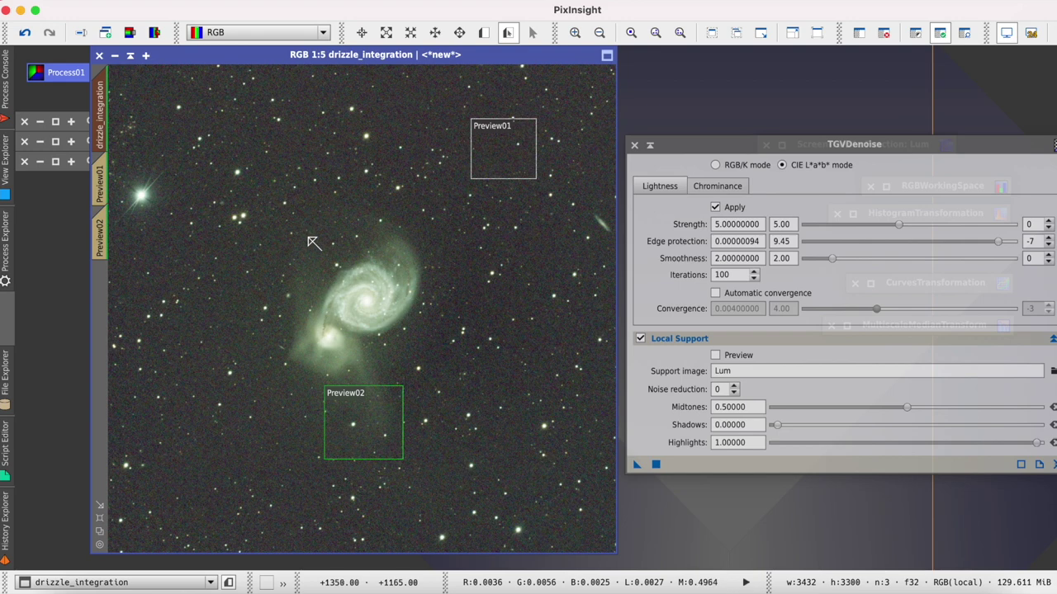
left_click_drag(364, 289, 395, 311)
left_click(483, 32)
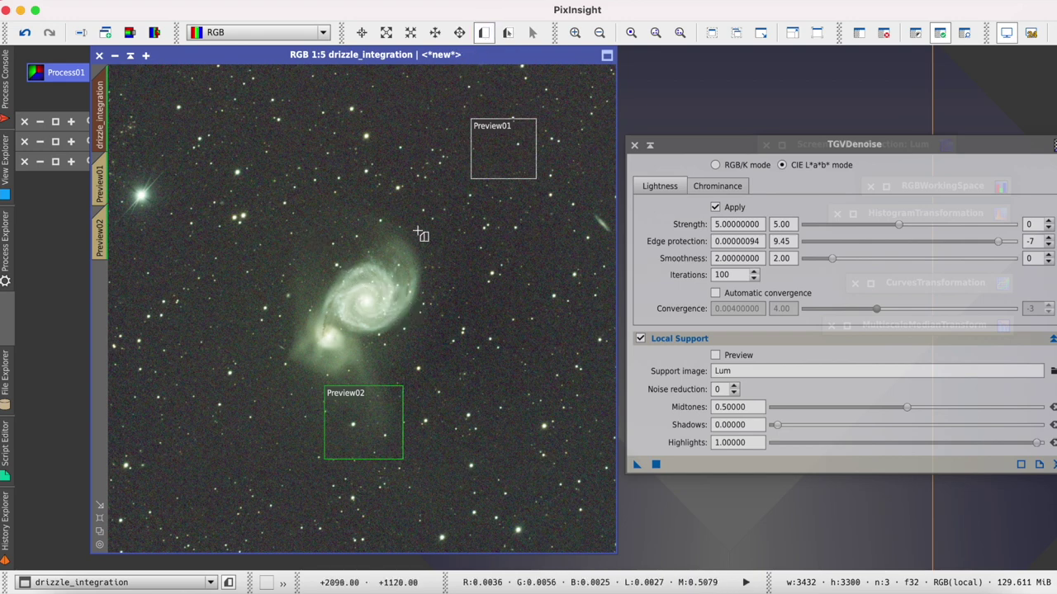
left_click_drag(369, 290, 437, 356)
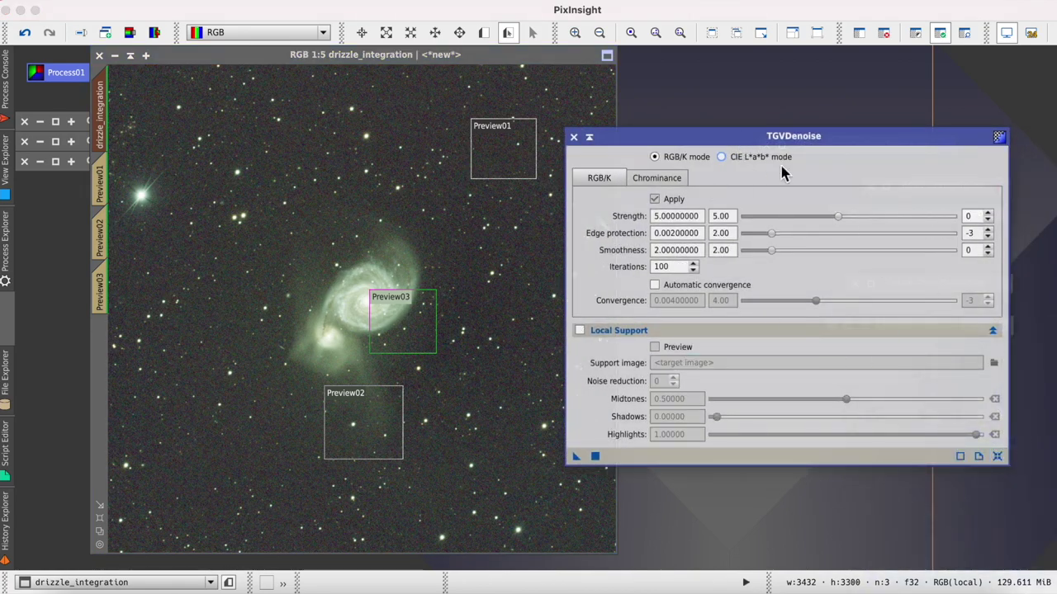
Step: Switch TGVDenoise to CIE L*a*b* mode with lightness edge protection exponent -5 (0.00002)
left_click(721, 156)
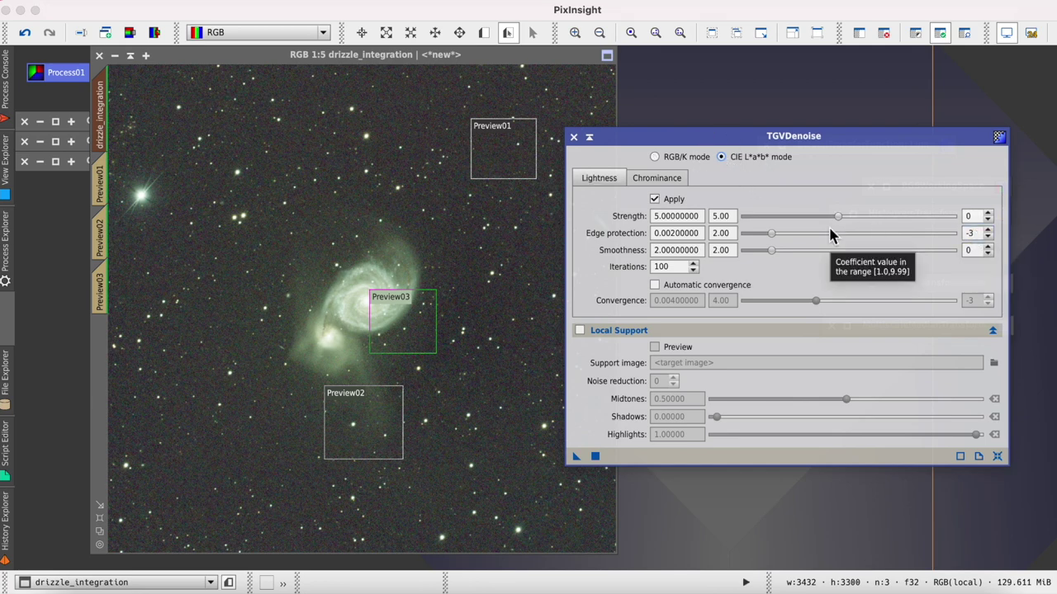
left_click(988, 237)
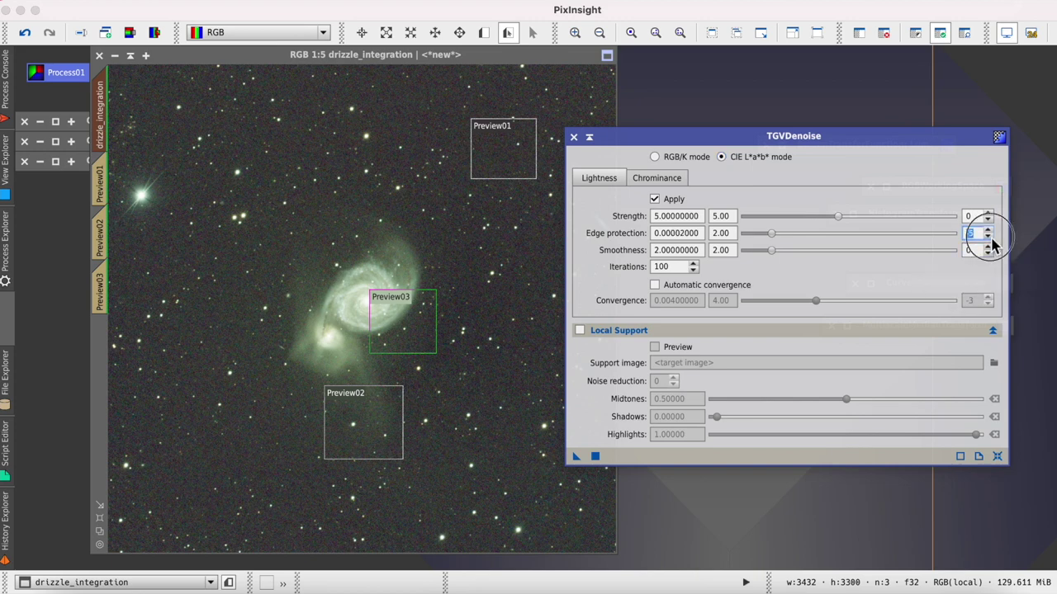
left_click(988, 237)
left_click(682, 180)
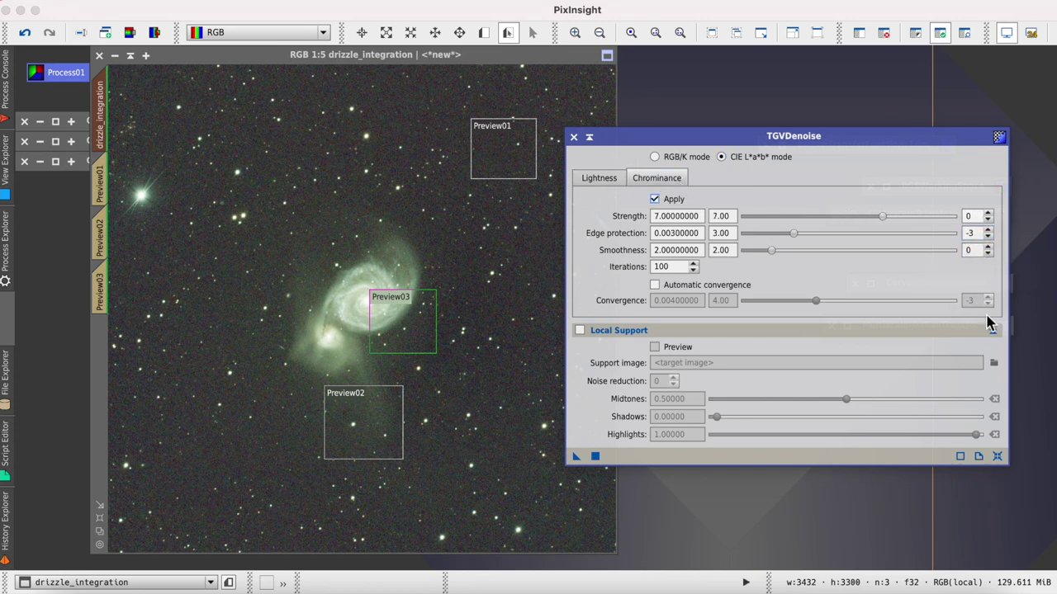
left_click(609, 177)
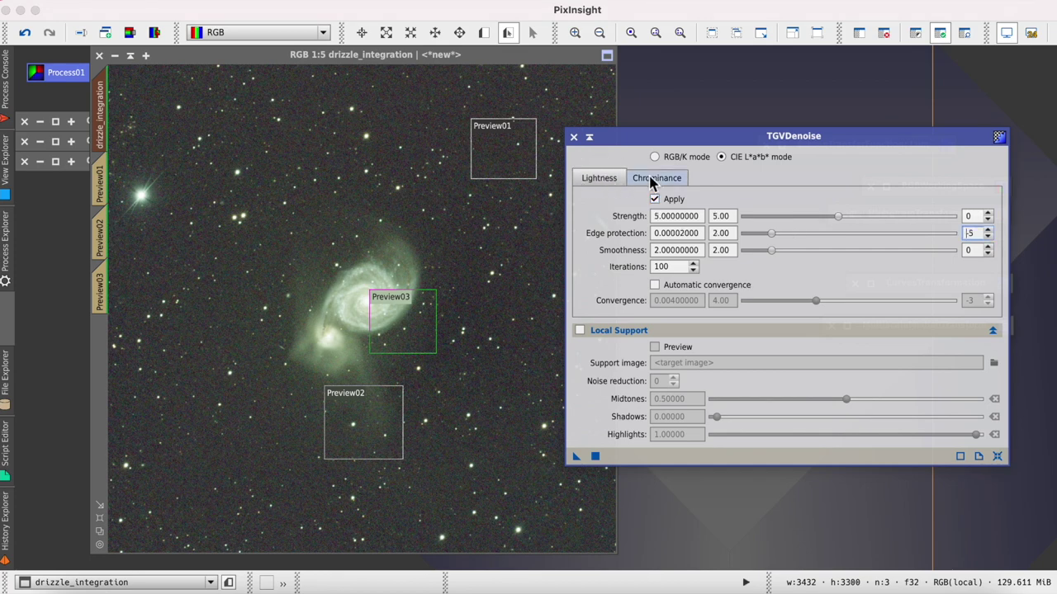
left_click(652, 177)
left_click(615, 182)
left_click(656, 177)
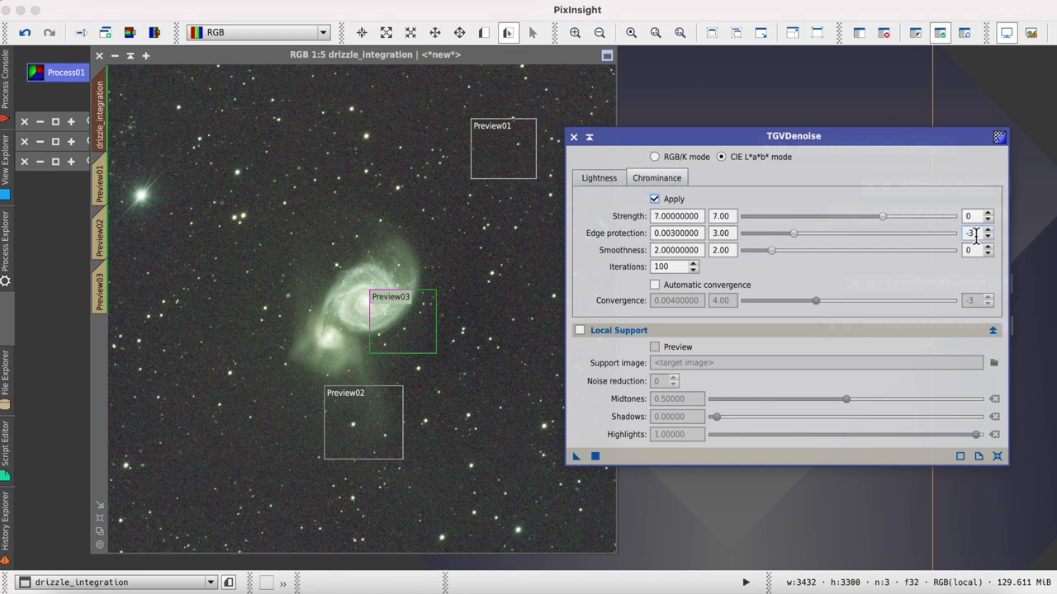
left_click(603, 180)
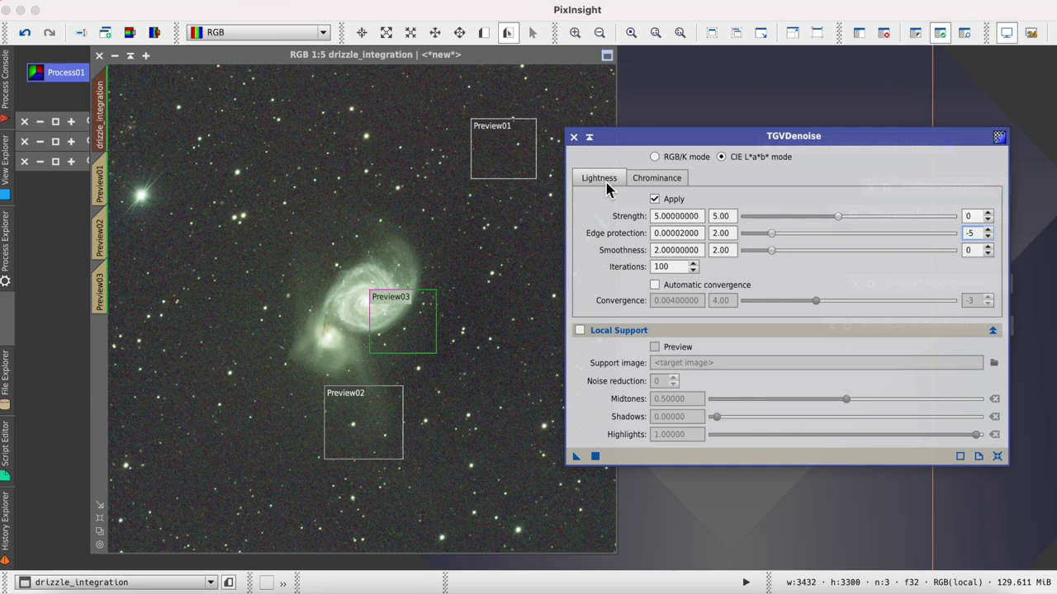
left_click(660, 180)
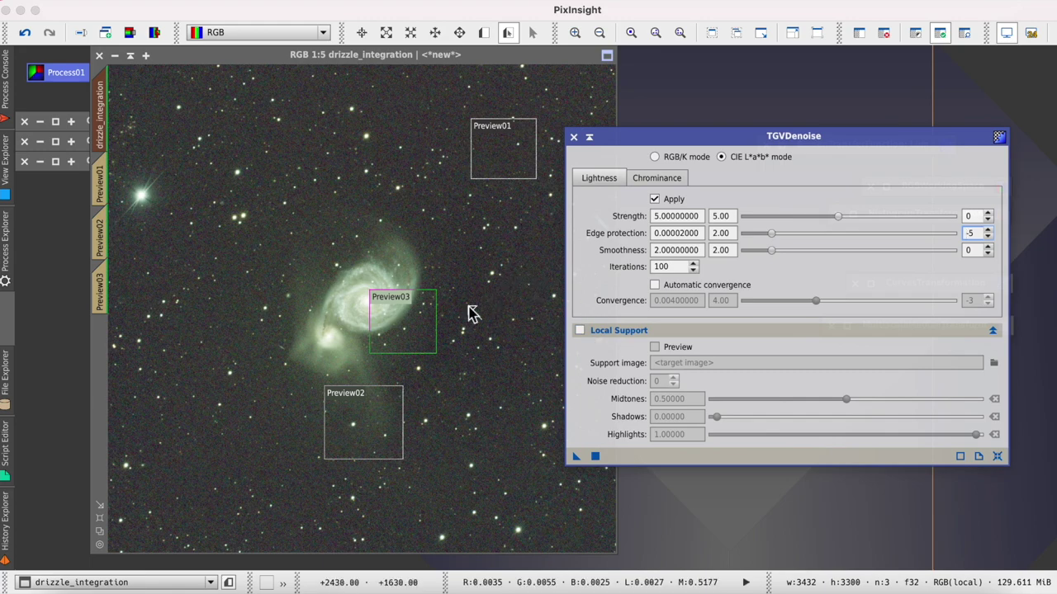
left_click_drag(793, 135, 833, 126)
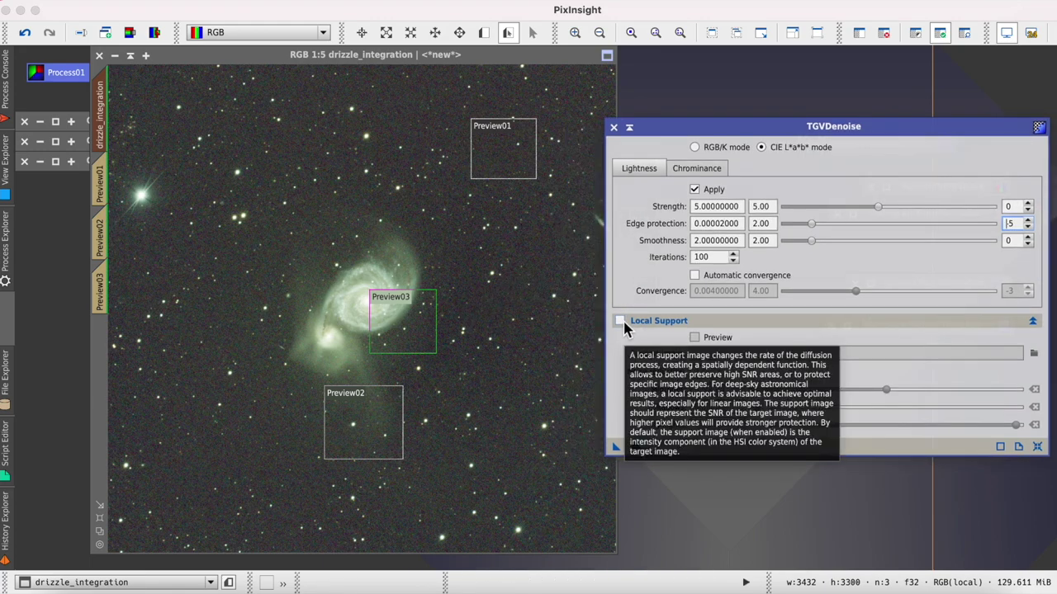
Step: Enable local support using the Lum image and display Preview01
left_click(620, 321)
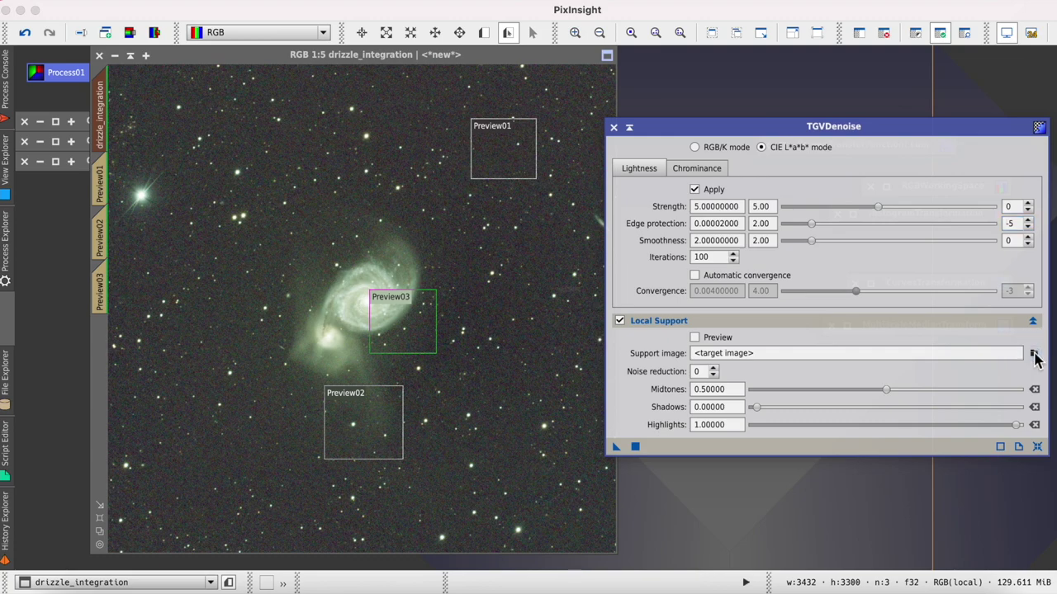
left_click(1034, 352)
left_click(612, 287)
left_click(555, 317)
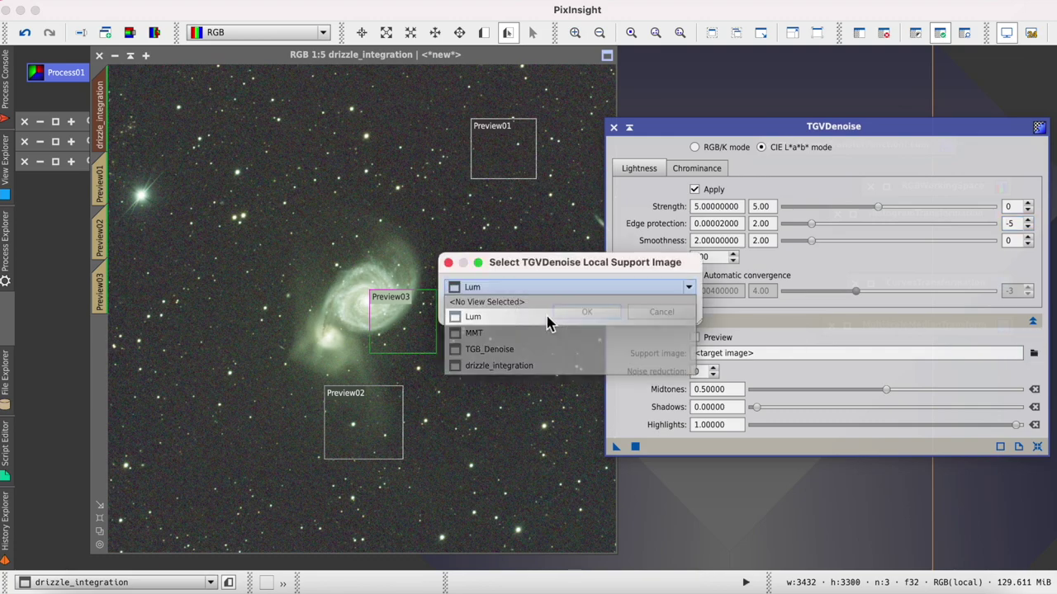
left_click(602, 315)
left_click_drag(697, 135, 726, 137)
left_click(100, 183)
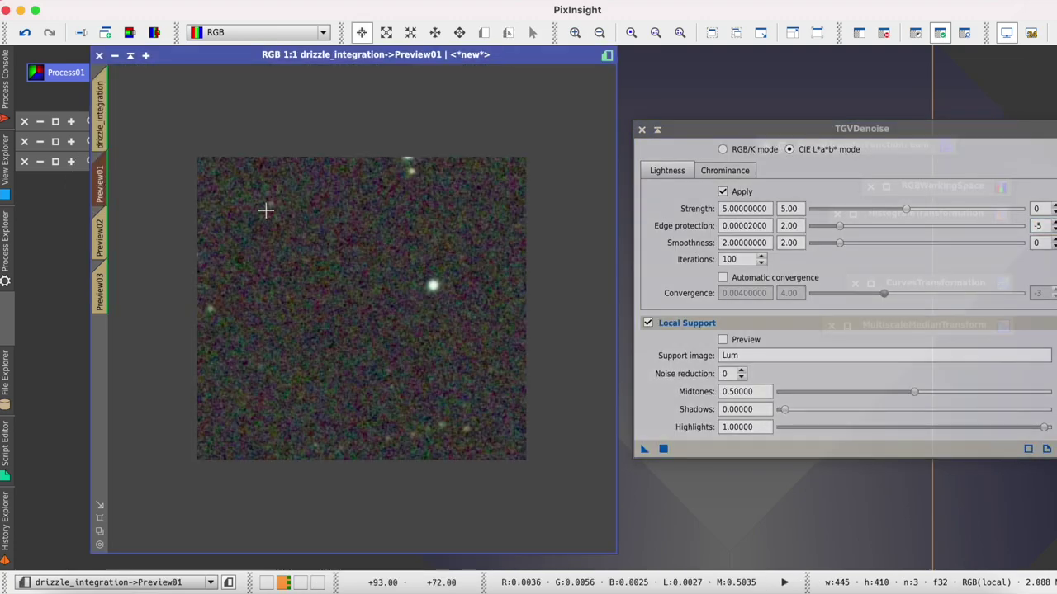
Step: Run TGVDenoise on Preview01, then lower lightness edge protection to 0.000002
left_click_drag(743, 133, 687, 119)
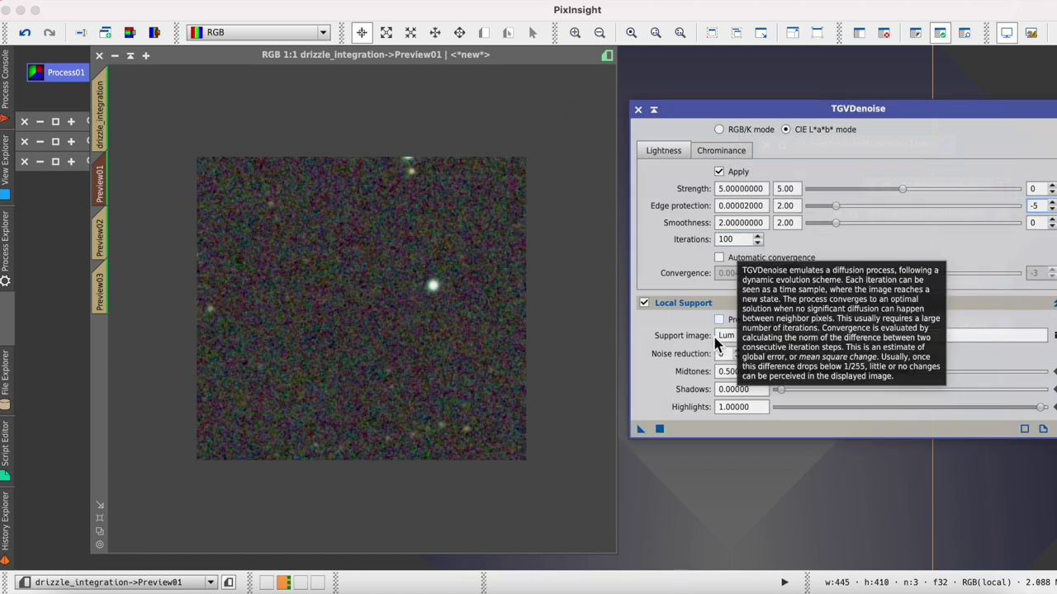
left_click_drag(642, 429, 438, 343)
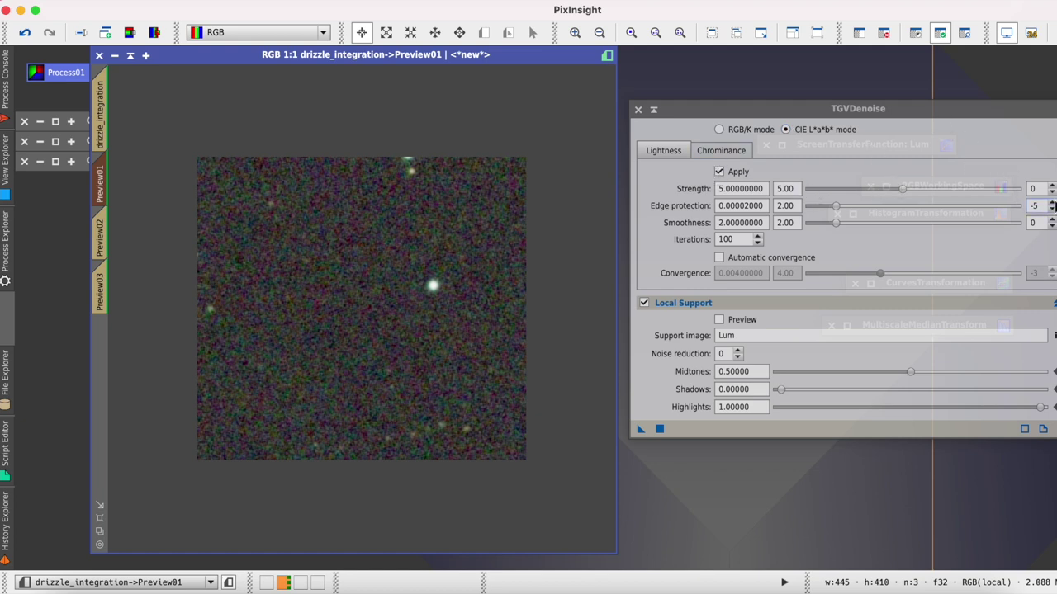
left_click(1052, 203)
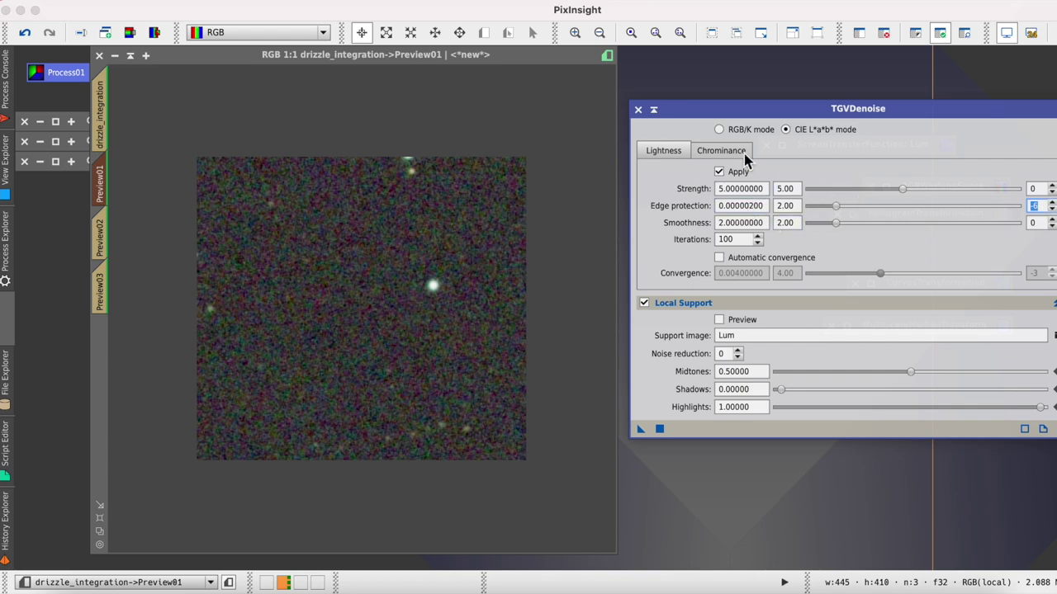
left_click(682, 156)
left_click(642, 430)
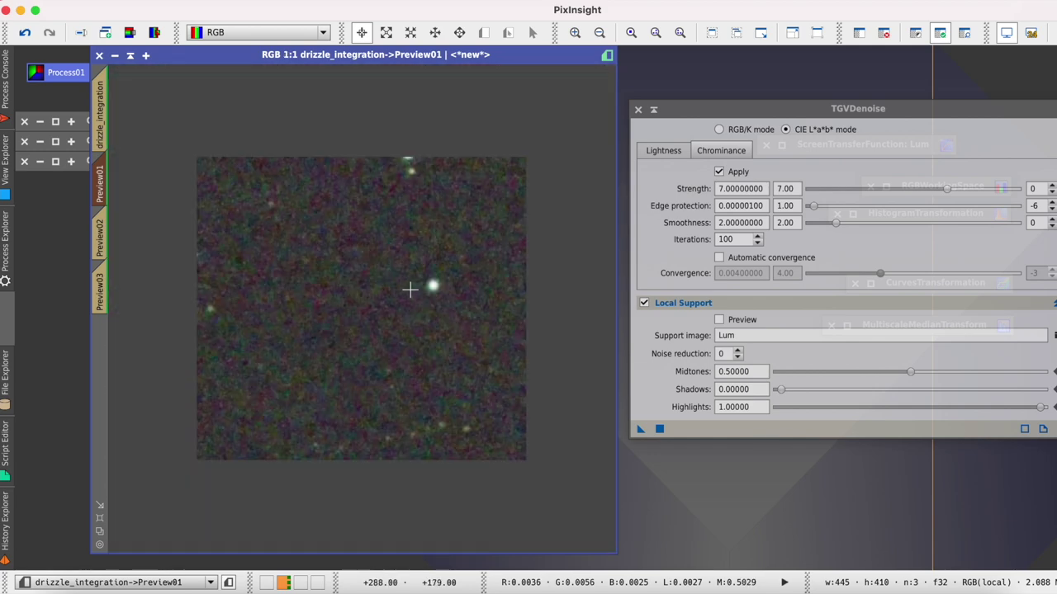
Step: Rerun TGVDenoise on Preview01 with lightness edge protection 0.0000002
scroll(409, 289, "up", 3)
scroll(409, 288, "down", 3)
left_click_drag(818, 100, 802, 108)
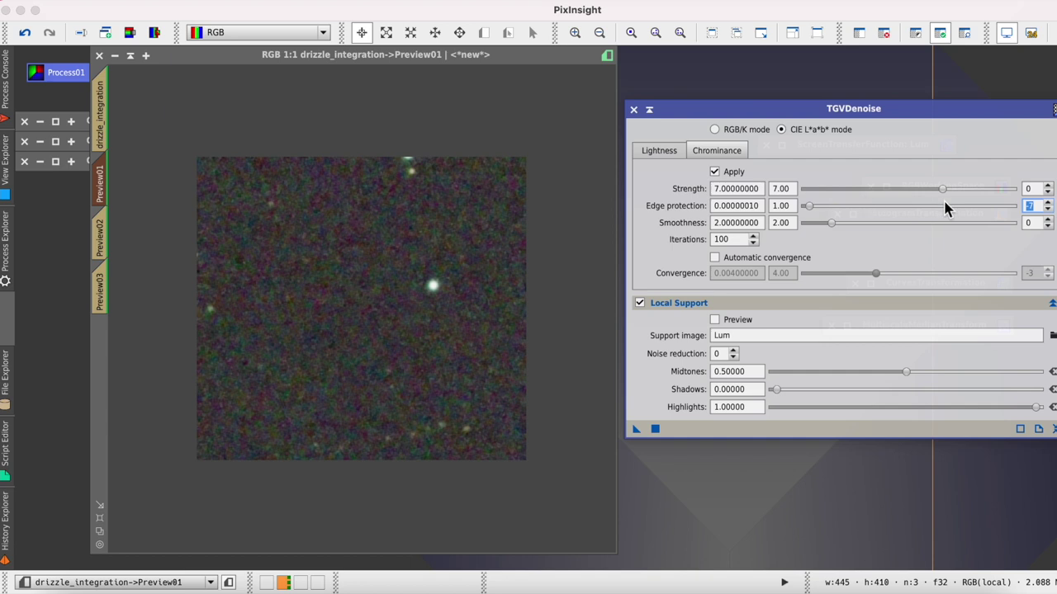
left_click(685, 151)
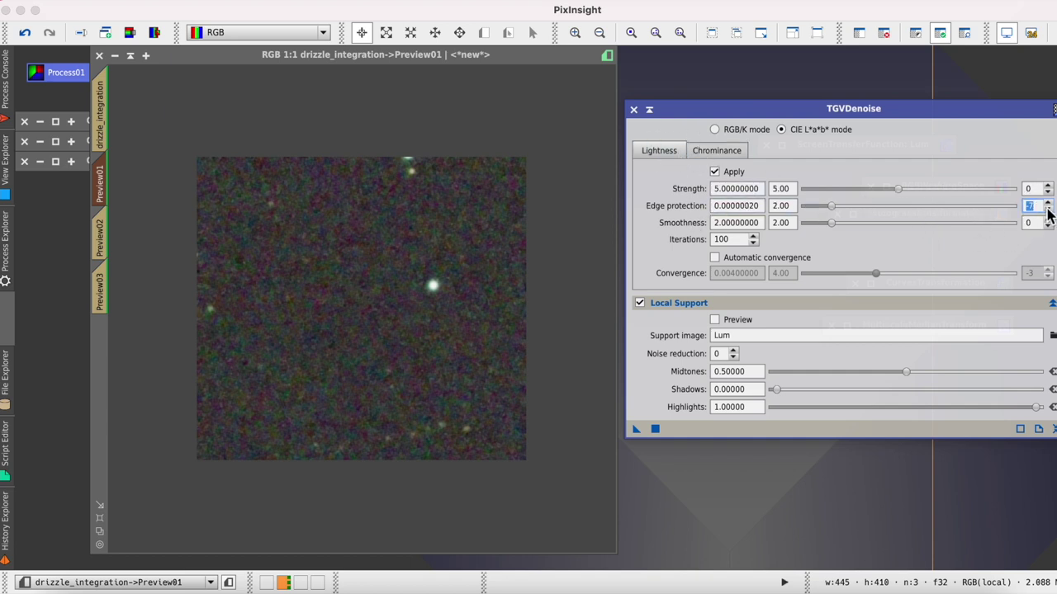
left_click_drag(635, 429, 426, 359)
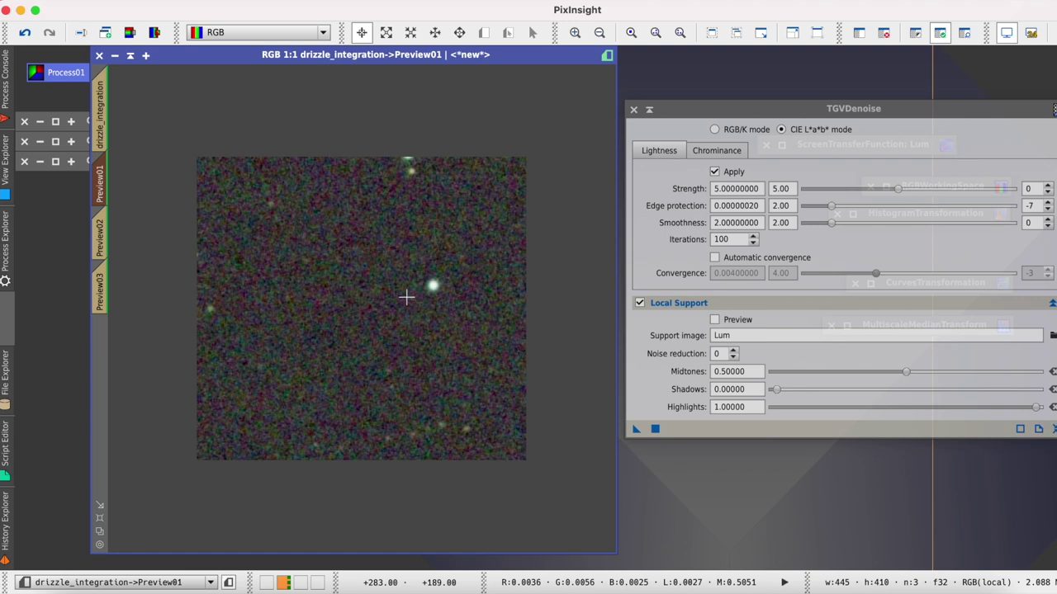
Step: Raise chrominance edge protection to 0.000001, rerun on Preview01 and zoom in to inspect
left_click(725, 153)
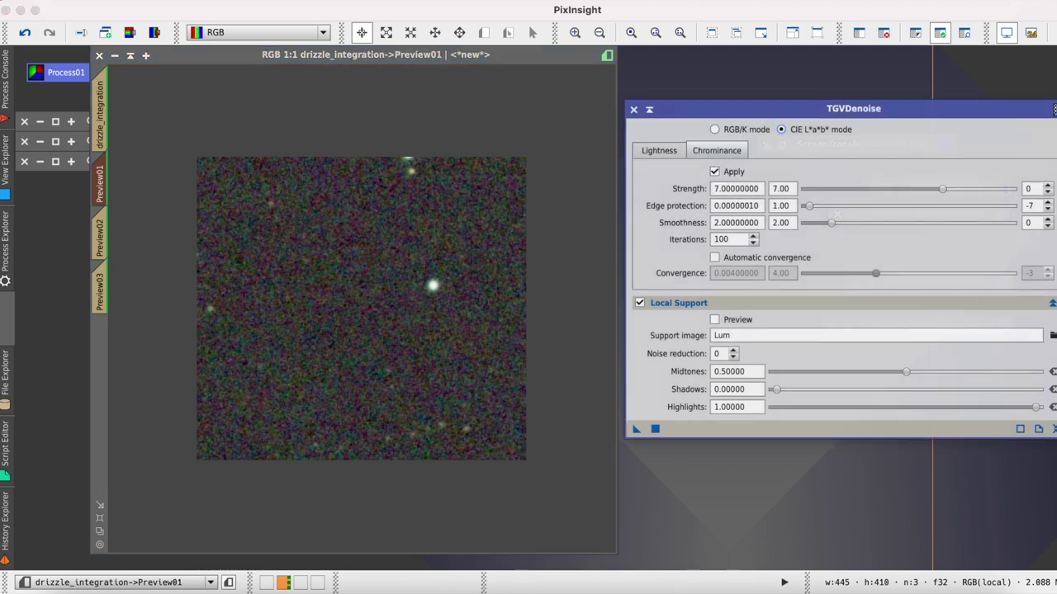
left_click(1047, 203)
left_click_drag(636, 433, 390, 344)
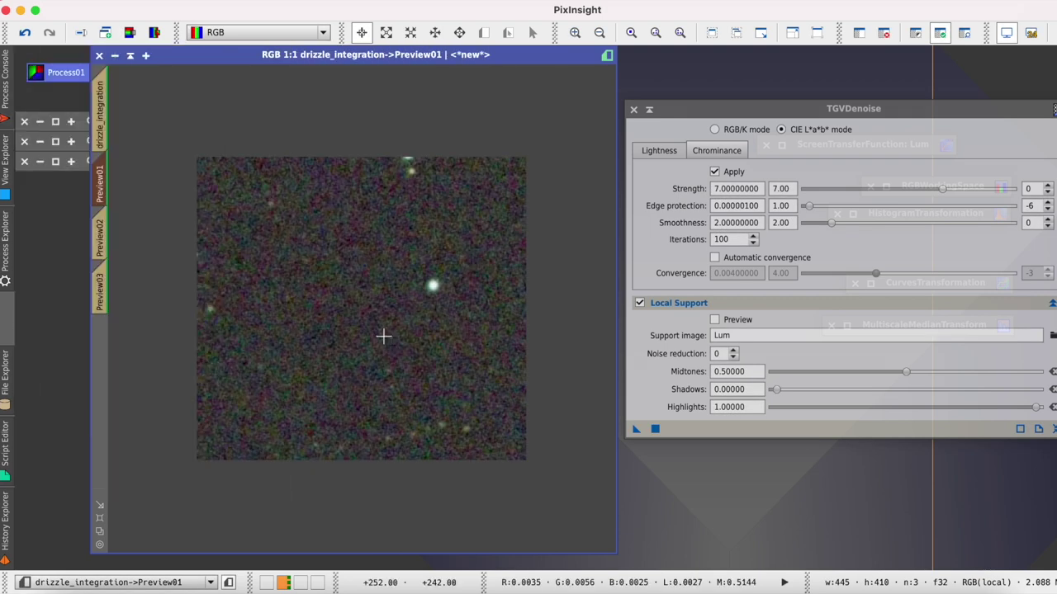
key("ctrl+plus")
key("ctrl+plus")
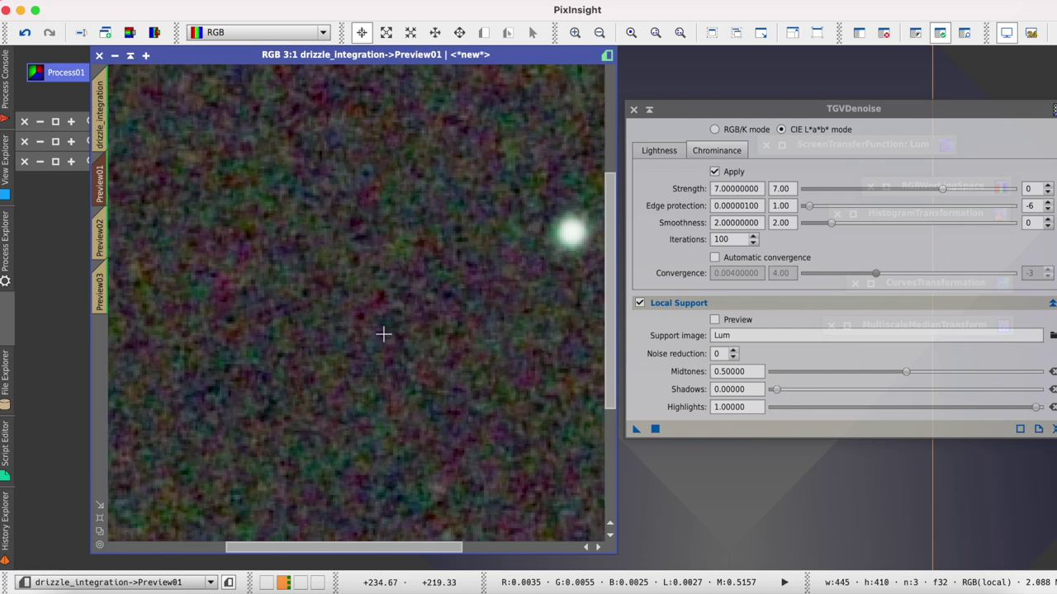
key("ctrl+minus")
key("ctrl+minus")
Step: Apply the TGVDenoise settings to Preview02 and inspect it zoomed in
left_click(100, 235)
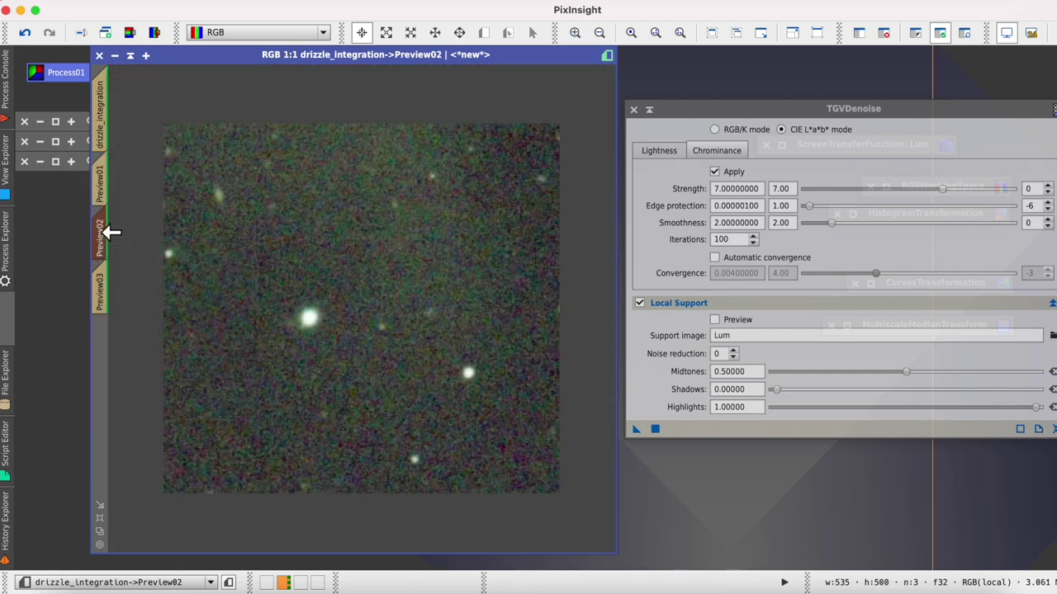
key("ctrl+plus")
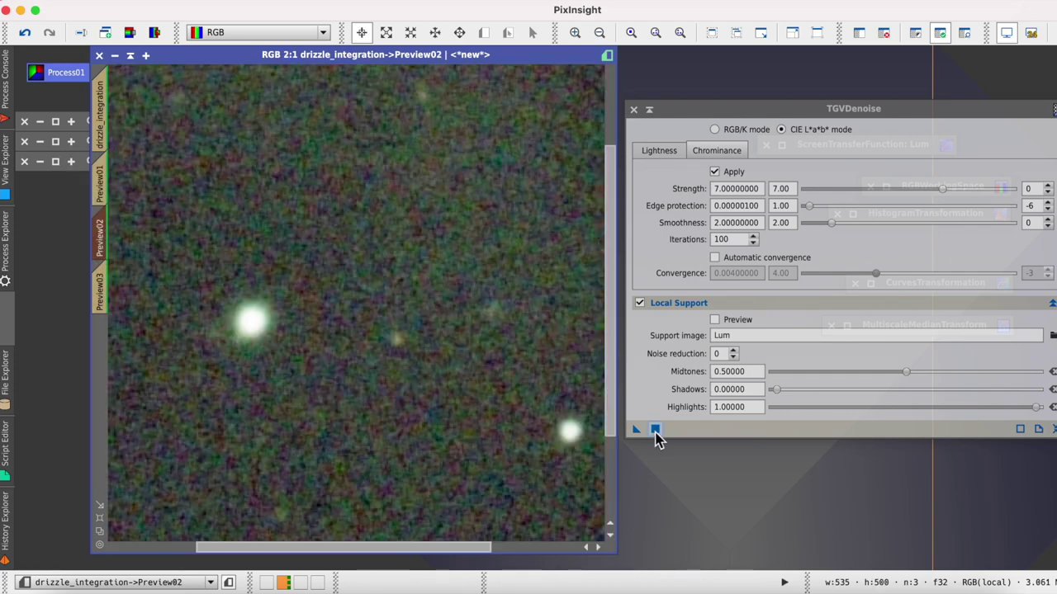
left_click(637, 429)
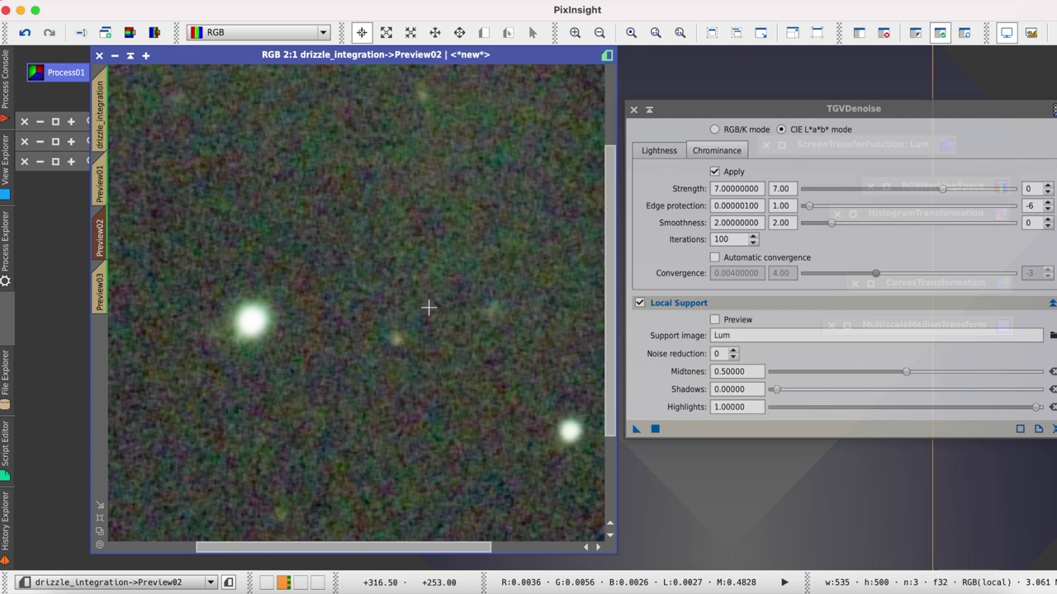
key("ctrl+minus")
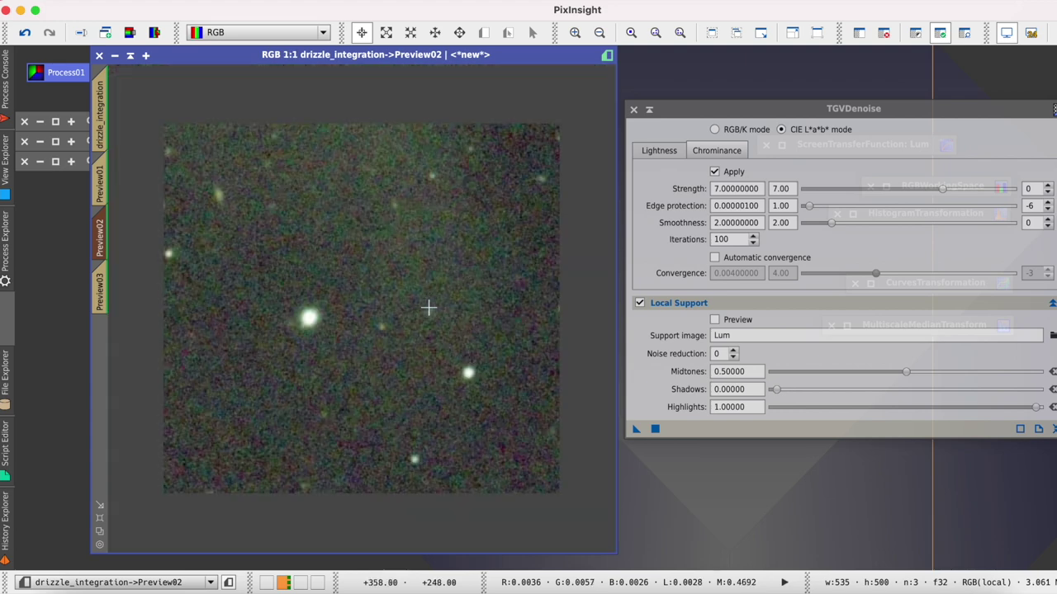
Step: Apply TGVDenoise to the Preview03 galaxy core and return to 1:1 after inspecting
left_click(100, 305)
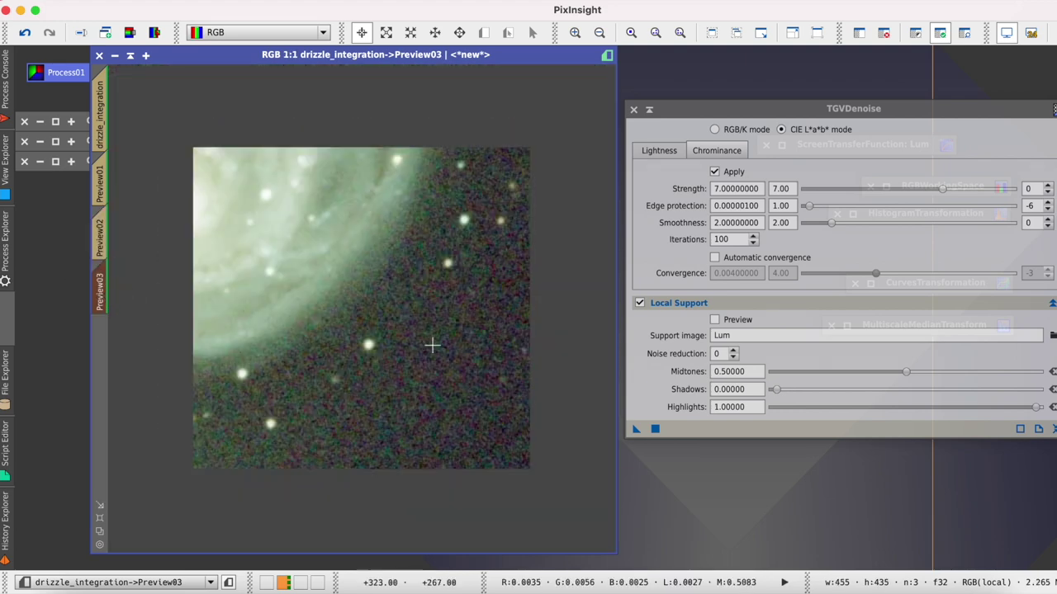
left_click(637, 429)
key("ctrl+plus")
key("ctrl+plus")
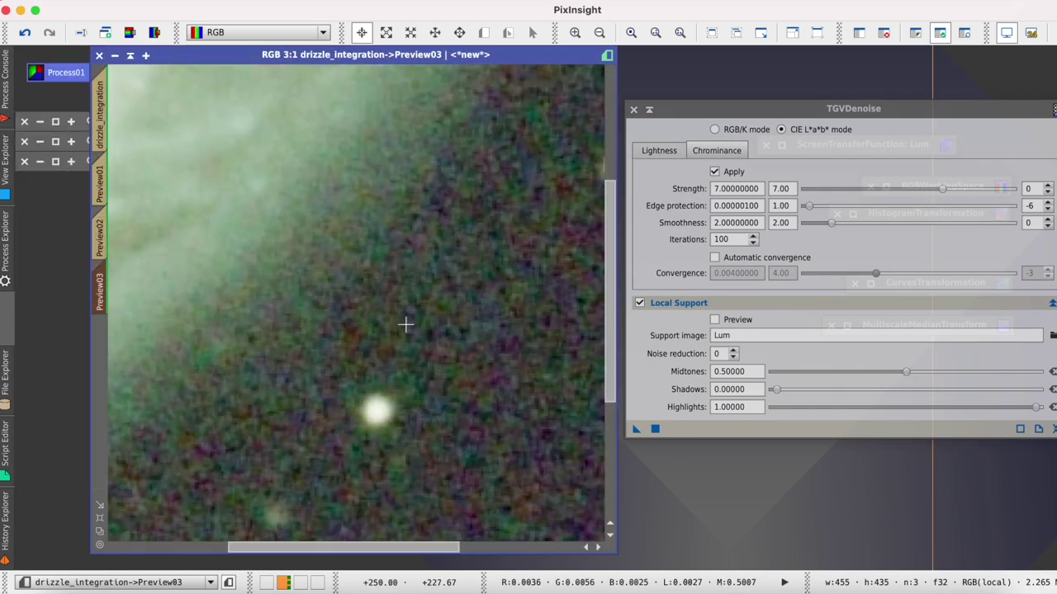
key("ctrl+minus")
key("ctrl+minus")
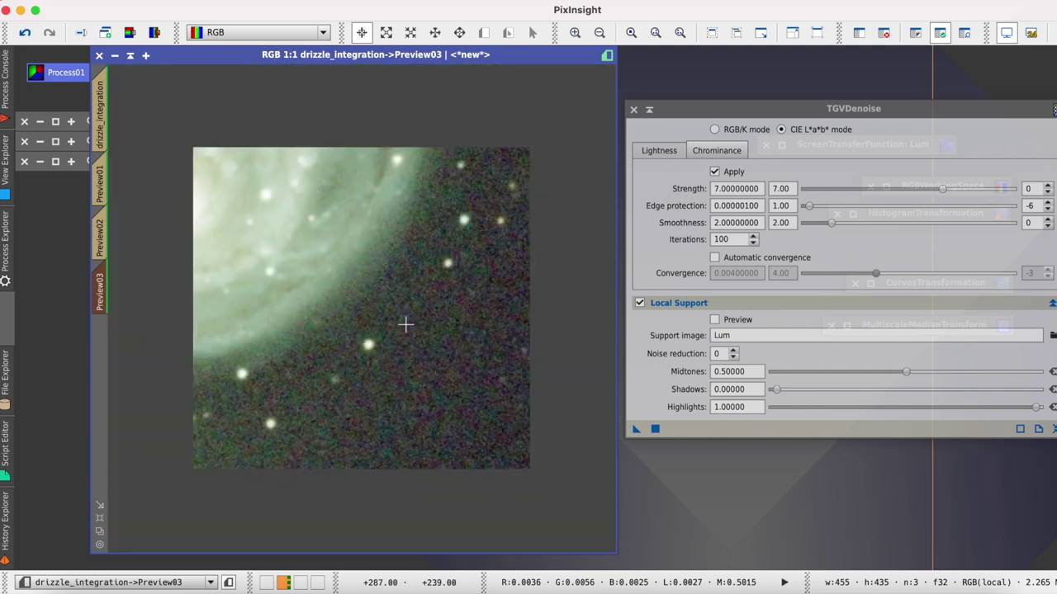
left_click(660, 150)
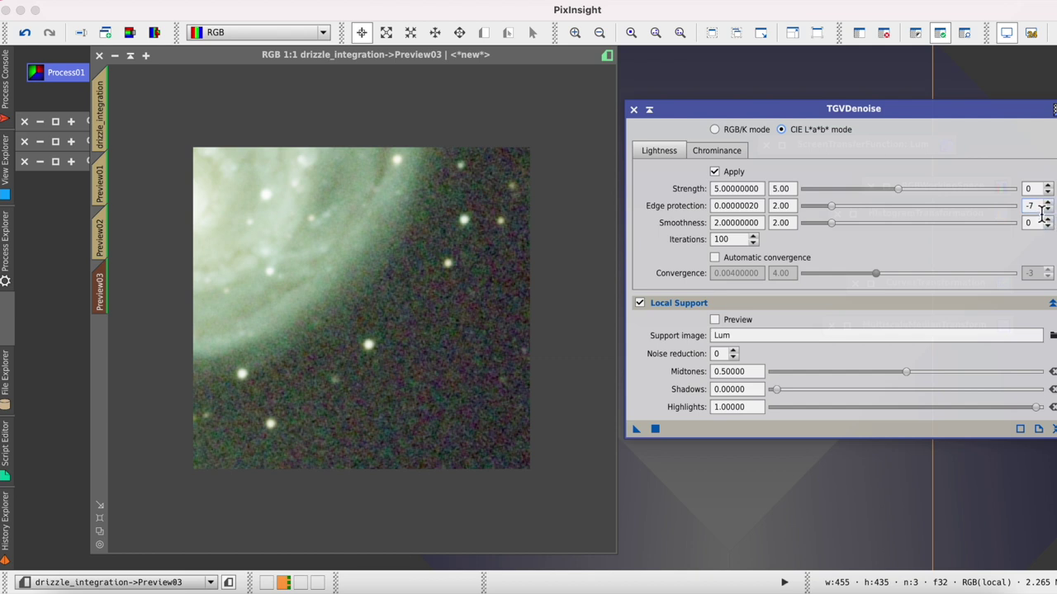
Step: Raise edge protection to 4.00 and rerun TGVDenoise on Preview03, Preview02 and Preview01
left_click(831, 206)
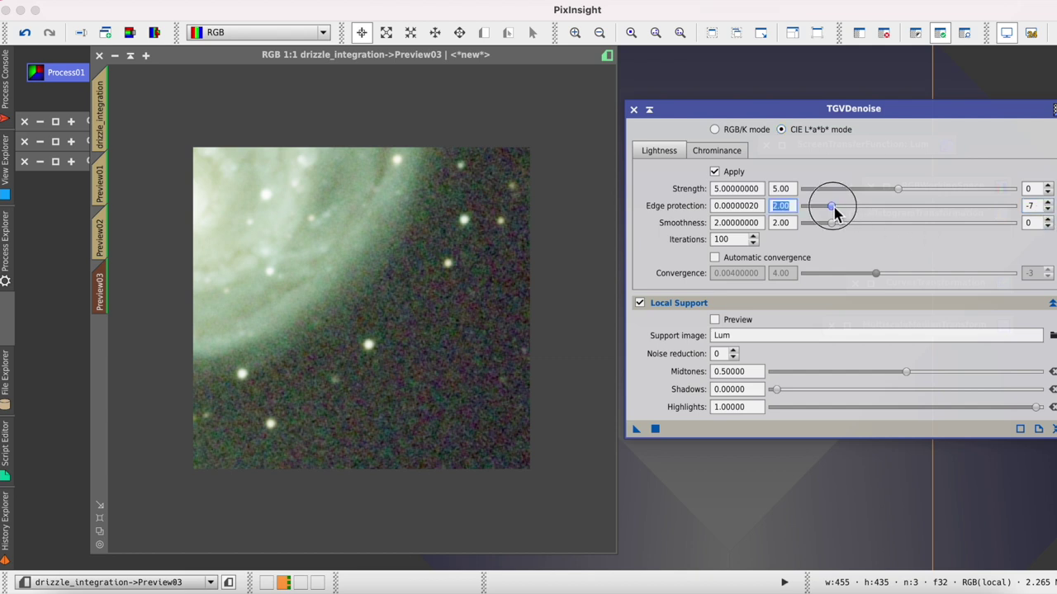
left_click_drag(834, 211, 880, 213)
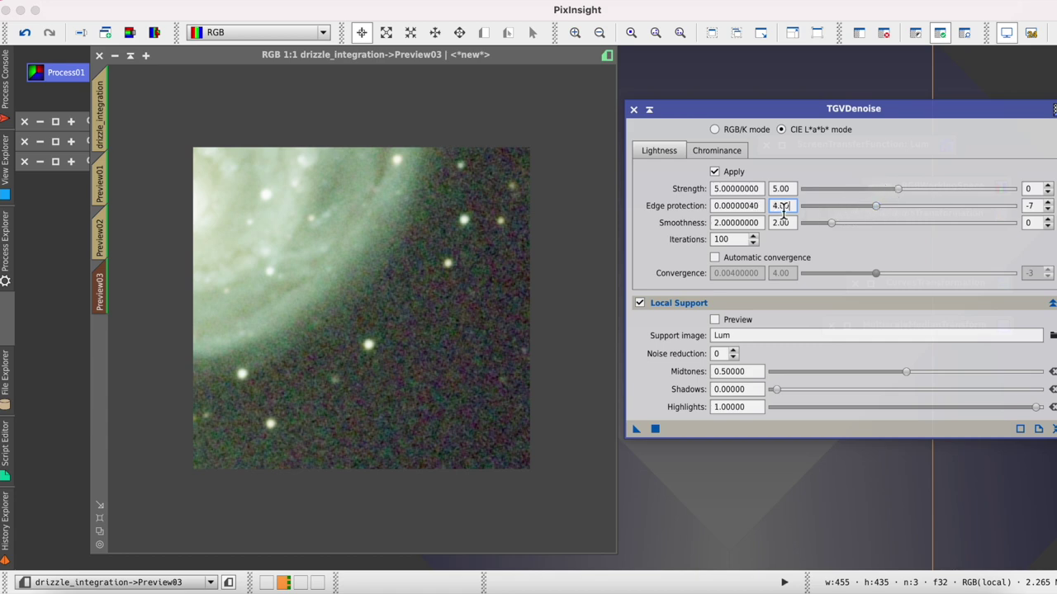
left_click_drag(637, 430, 467, 378)
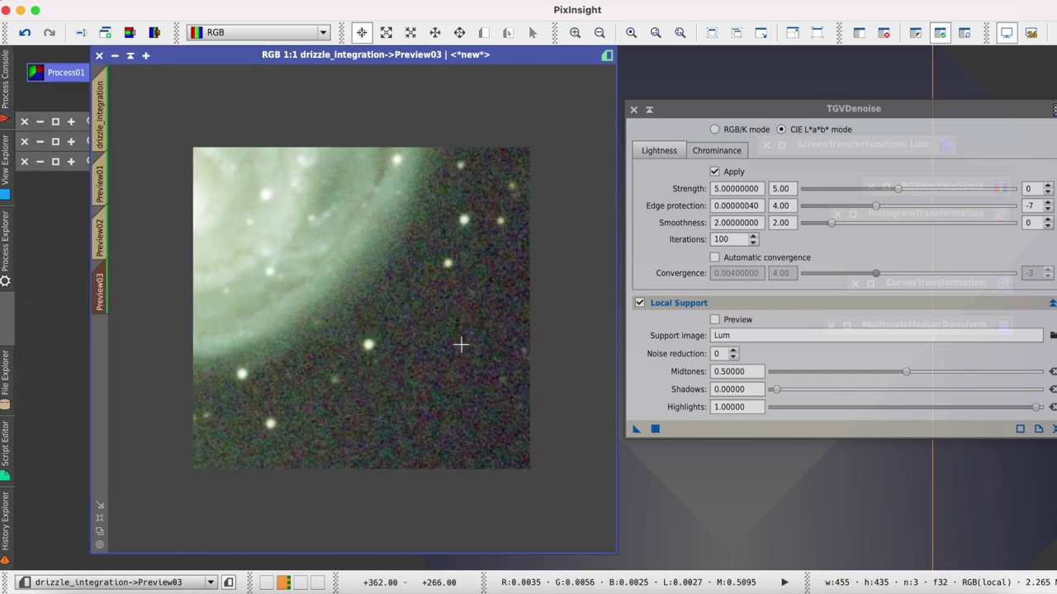
scroll(460, 344, "up", 1)
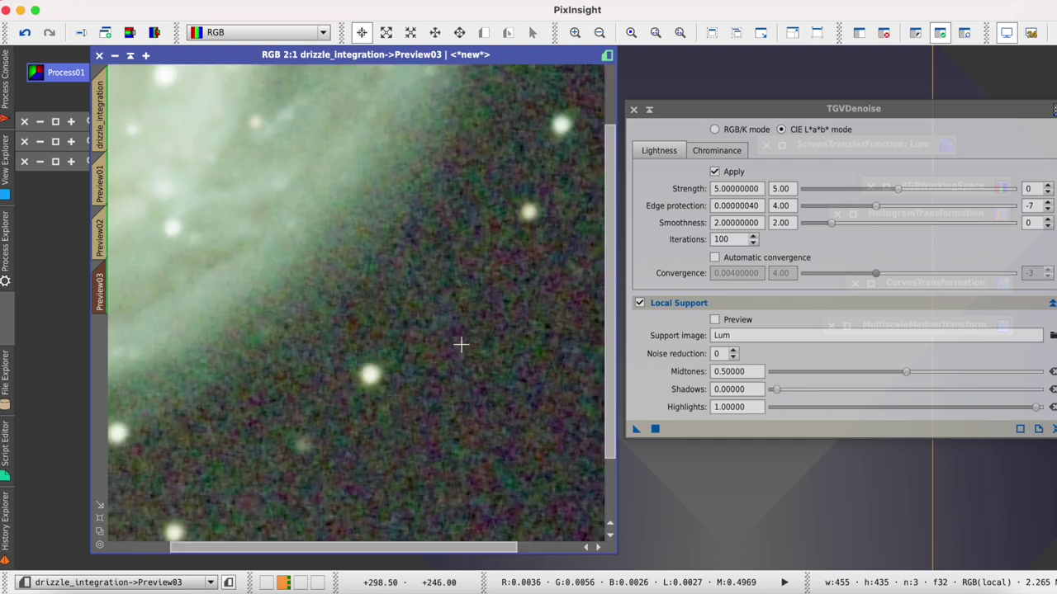
left_click(100, 237)
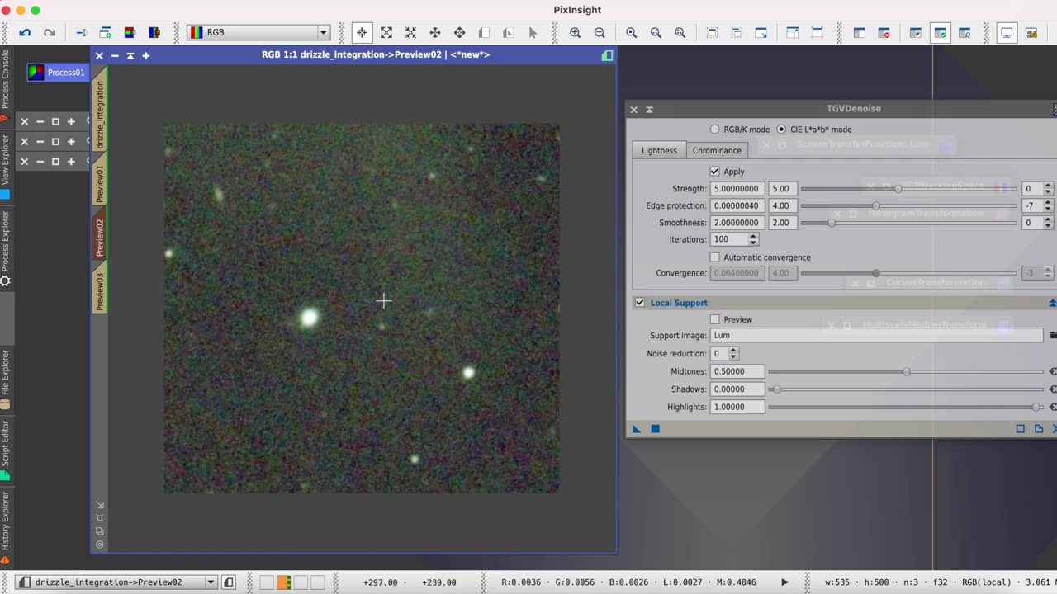
left_click(637, 428)
left_click(102, 191)
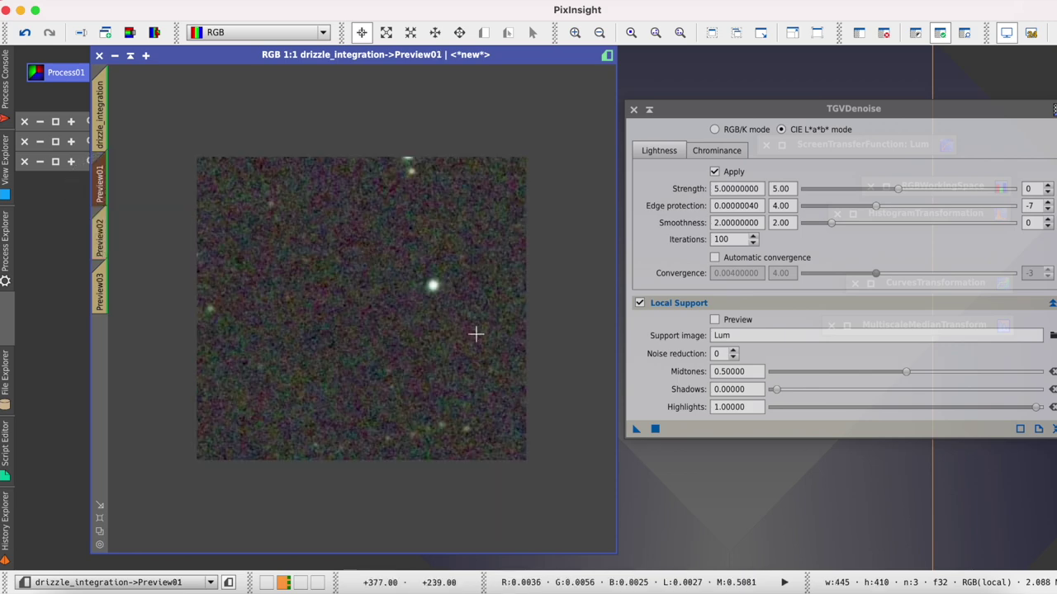
left_click_drag(636, 429, 455, 331)
Step: Set TGVDenoise iterations to 500 and run it on the full drizzle_integration image
left_click(112, 115)
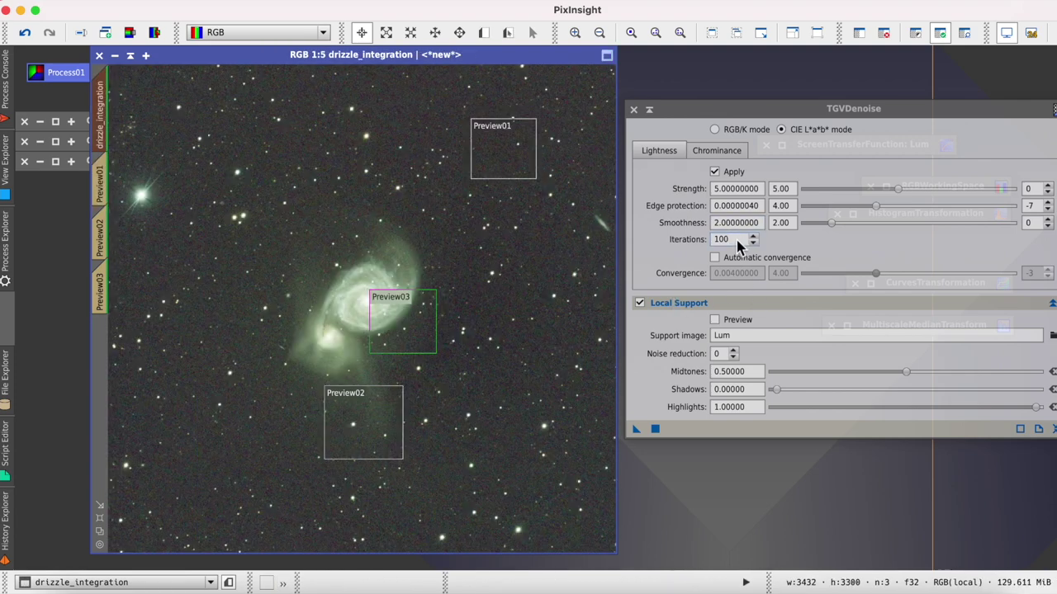
left_click(779, 109)
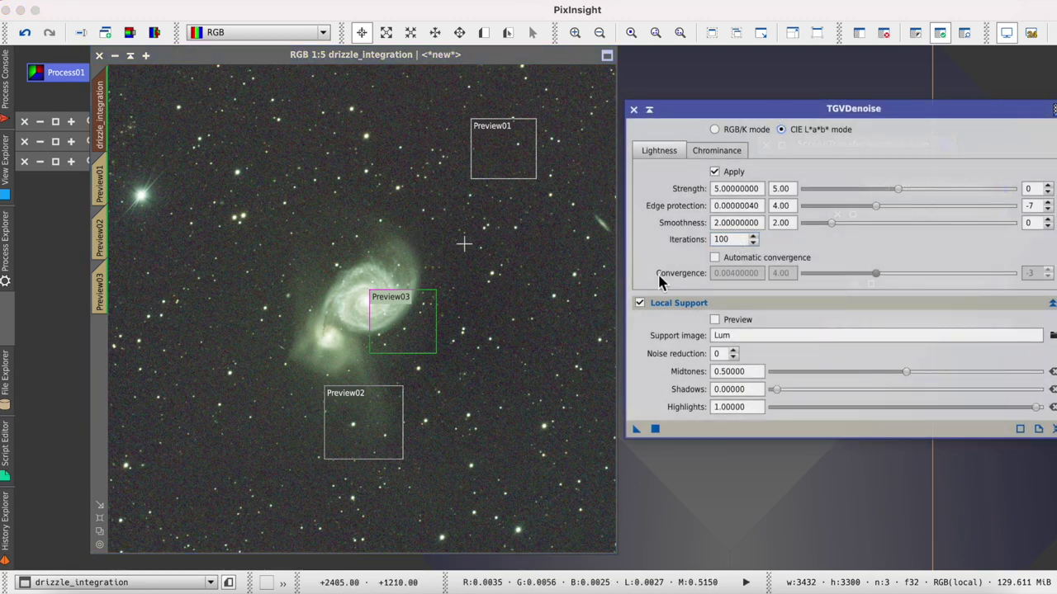
double_click(721, 239)
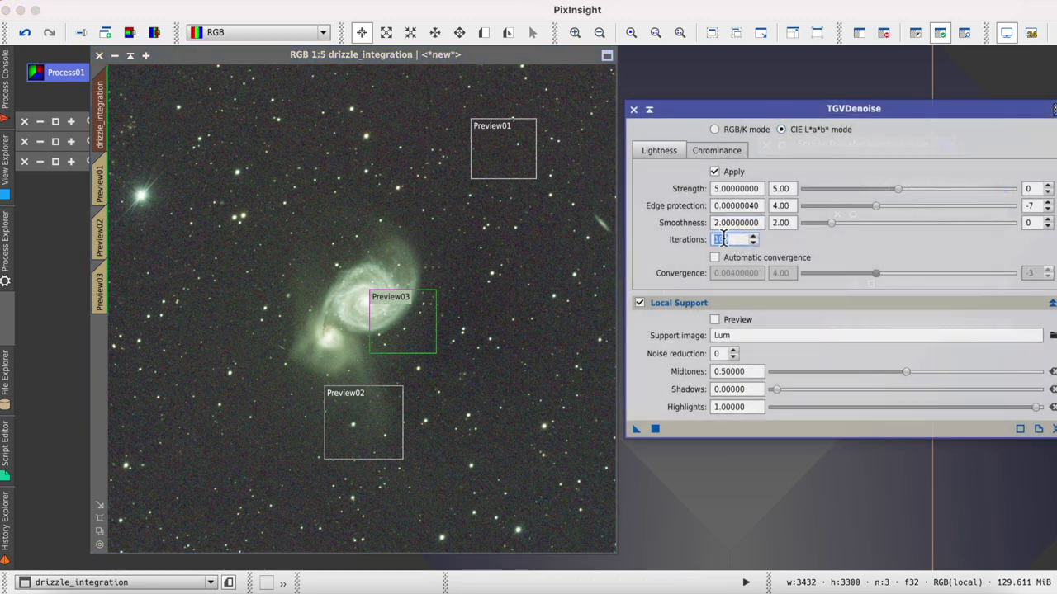
type("500")
left_click_drag(636, 429, 459, 325)
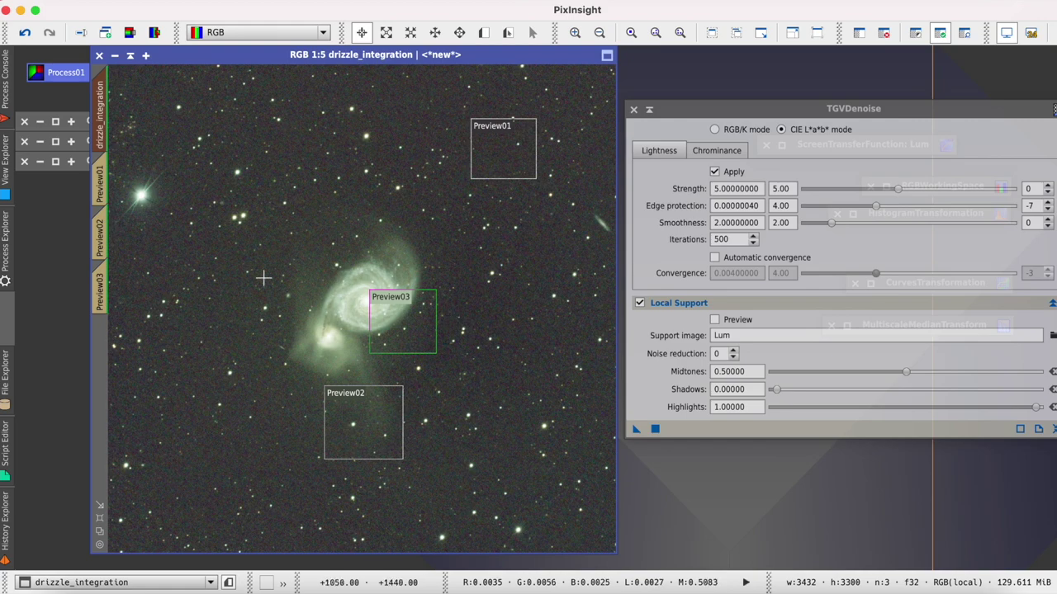
scroll(264, 277, "up", 4)
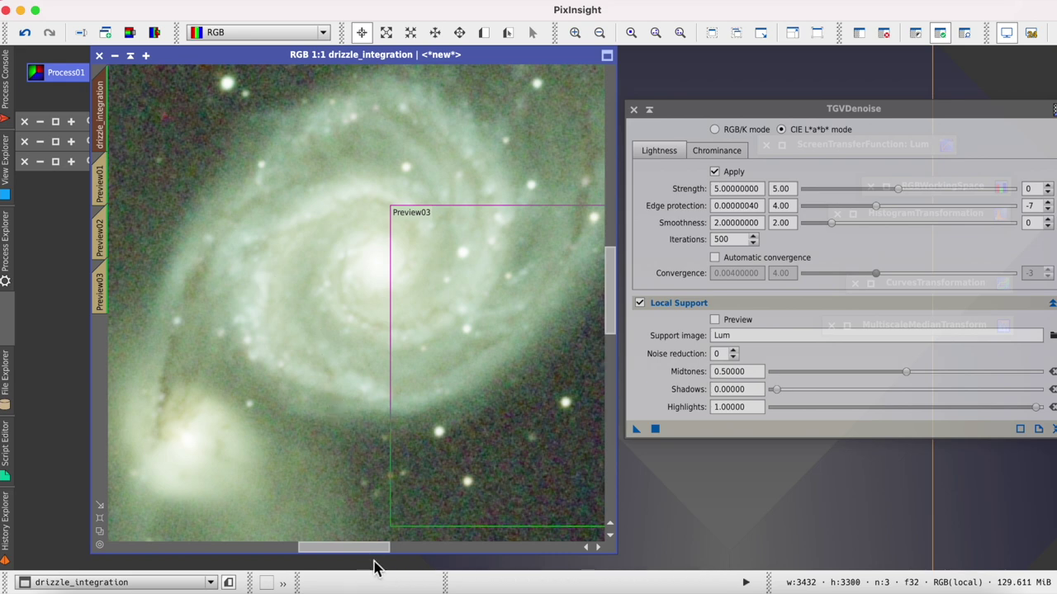
left_click_drag(376, 554, 465, 550)
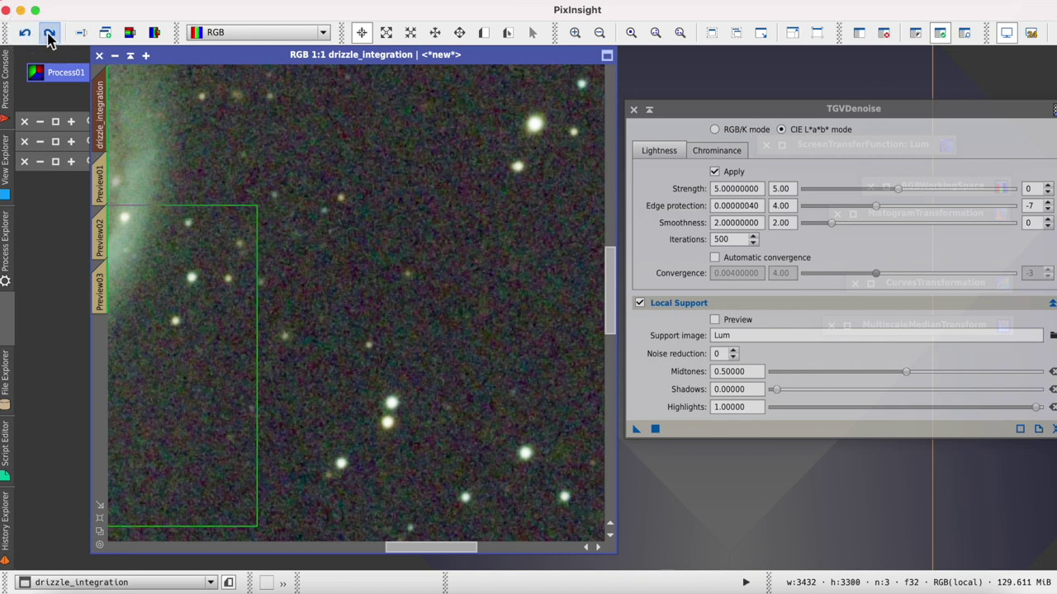
left_click(50, 36)
left_click(25, 33)
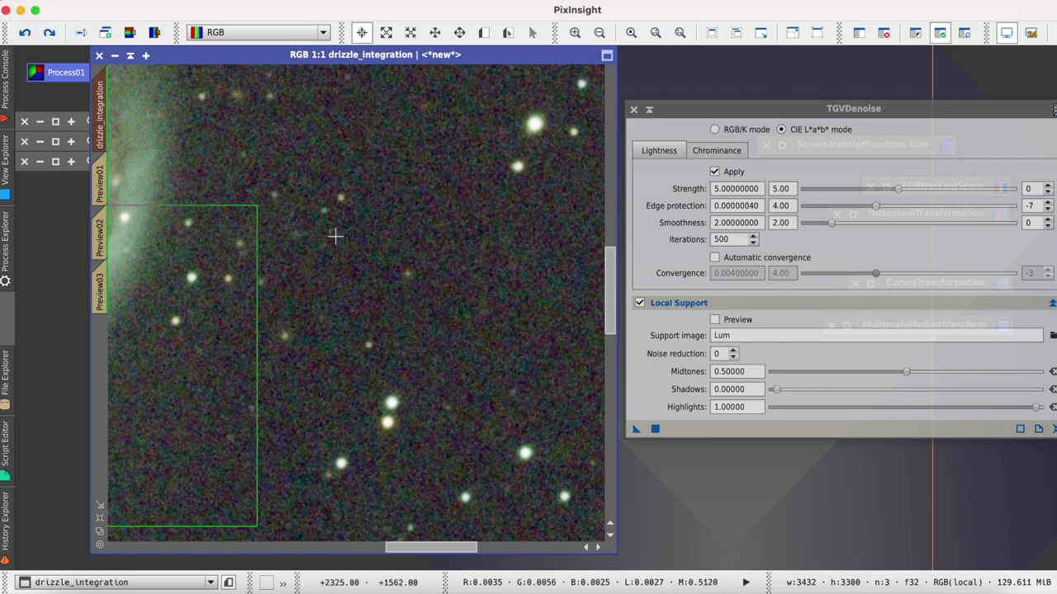
scroll(383, 290, "down", 5)
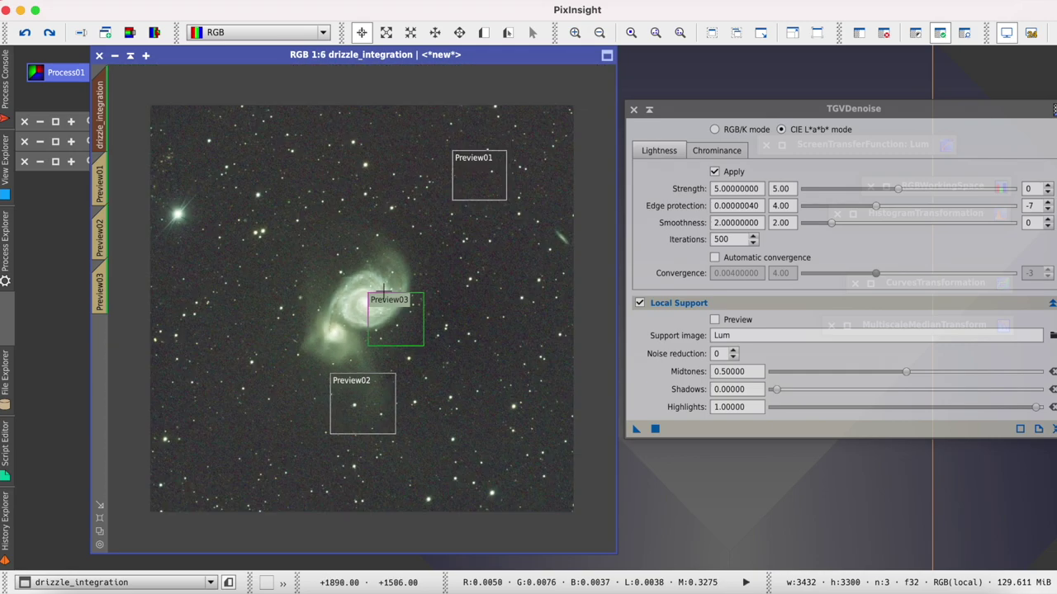
scroll(383, 289, "up", 1)
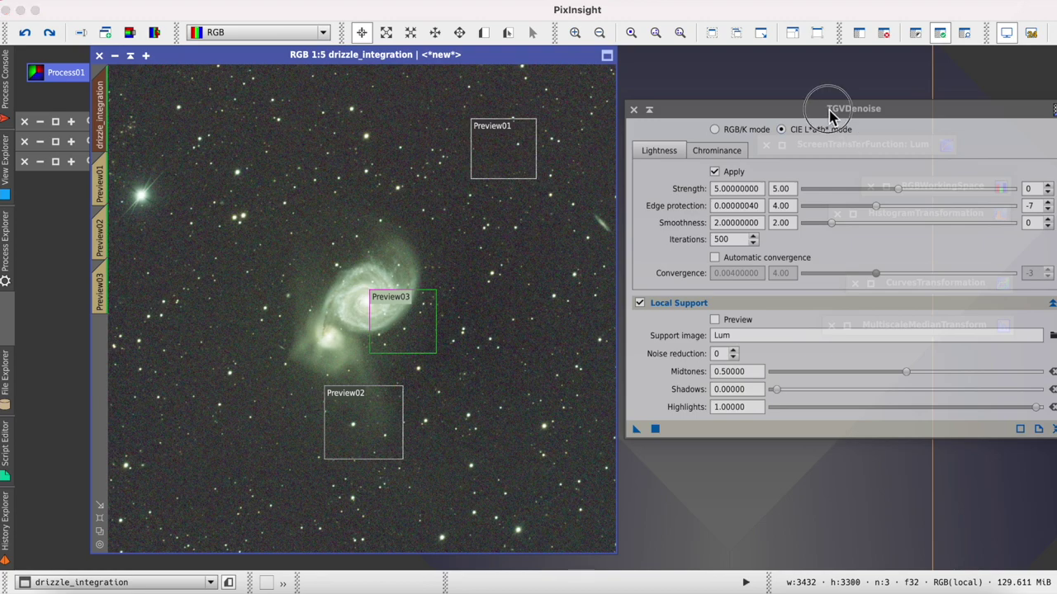
left_click_drag(831, 113, 750, 193)
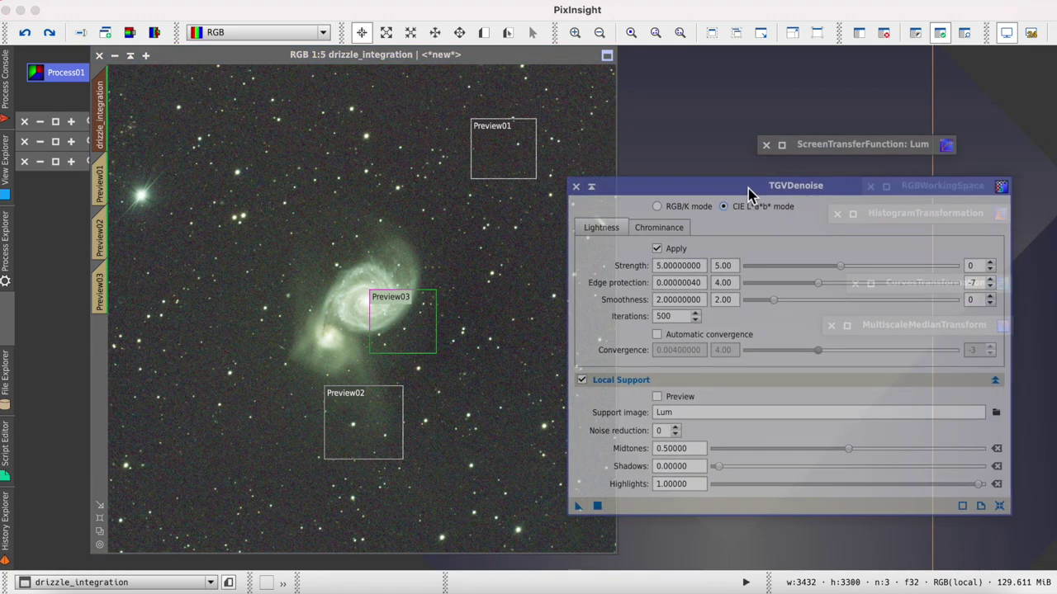
Step: Iconize TGVDenoise, remove the mask, and briefly restore then re-iconize the MMT image
left_click(591, 187)
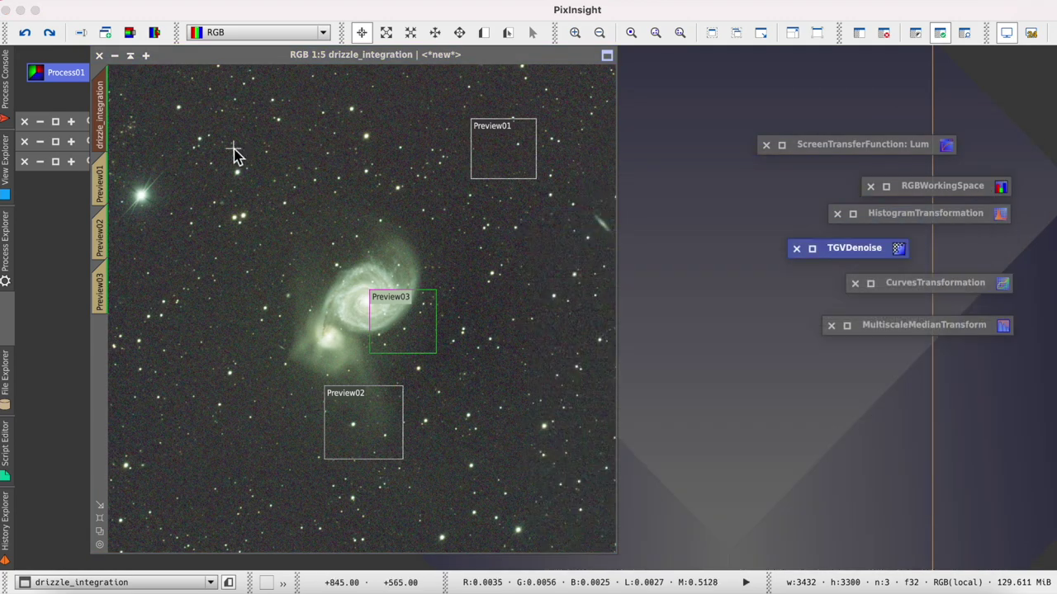
left_click(311, 62)
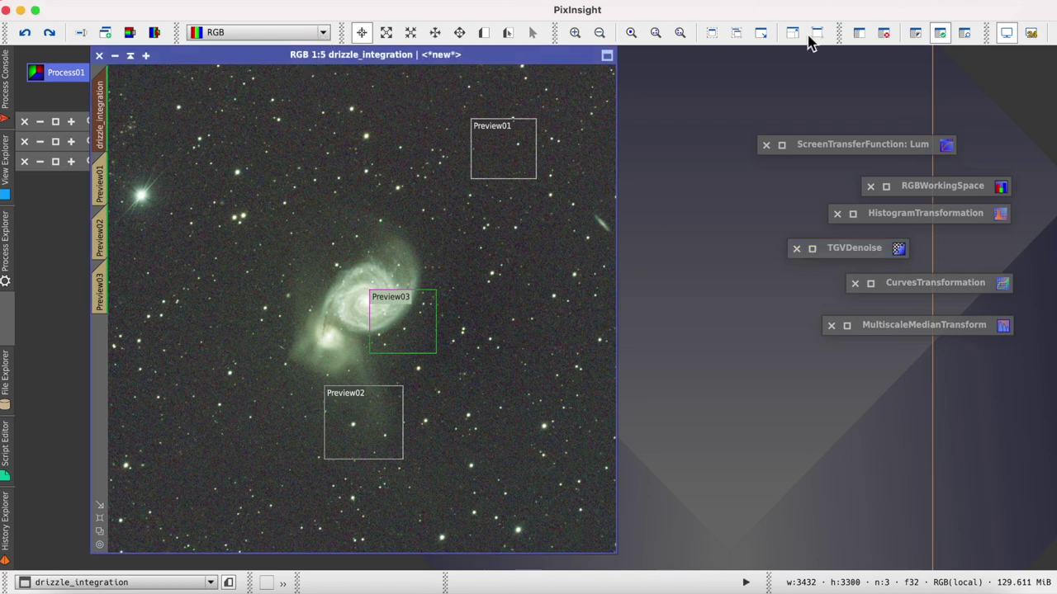
left_click(886, 38)
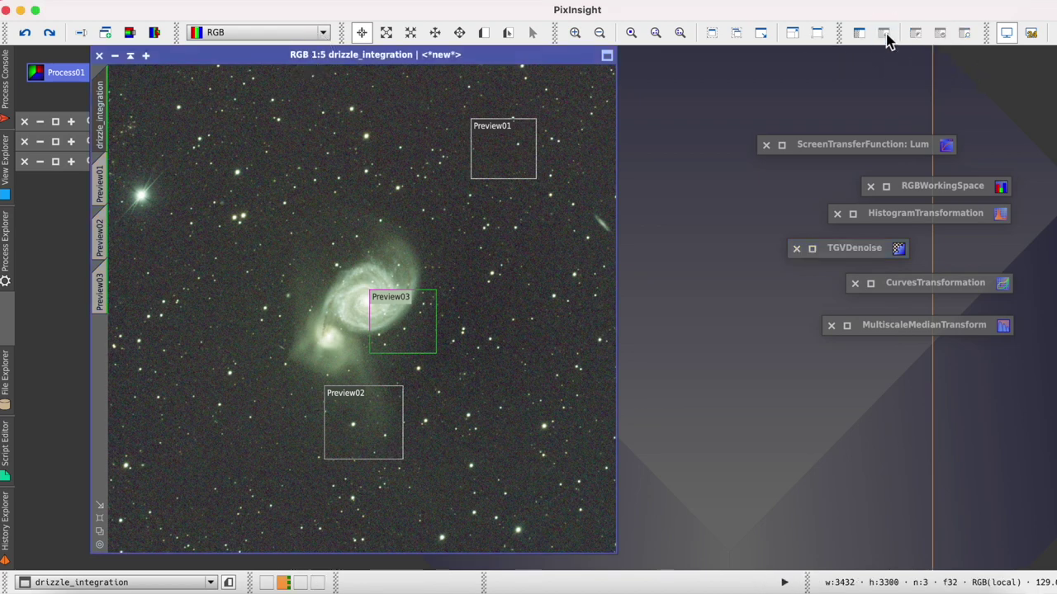
left_click_drag(358, 55, 488, 55)
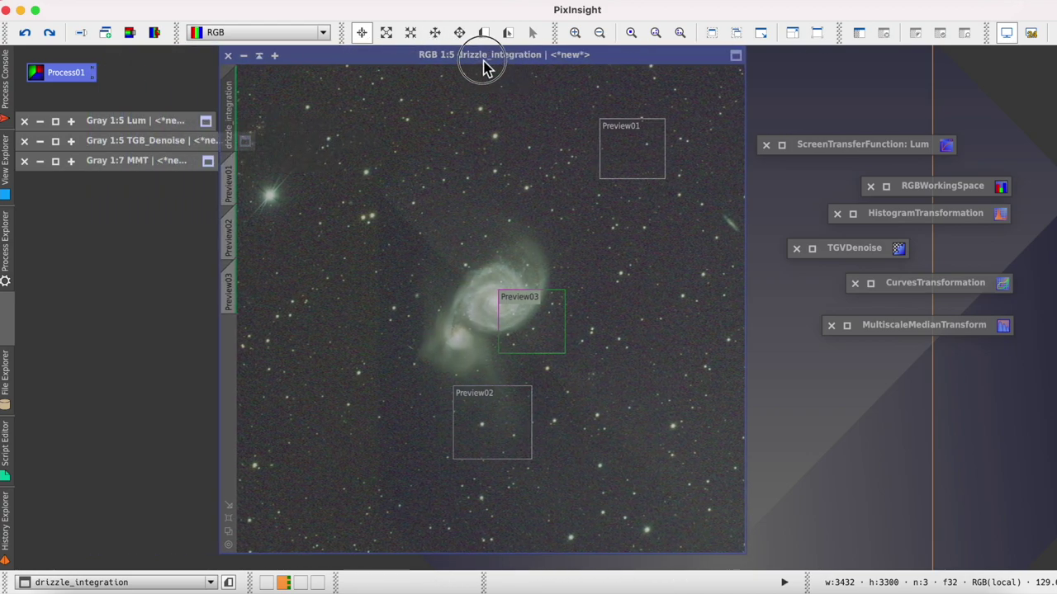
double_click(104, 168)
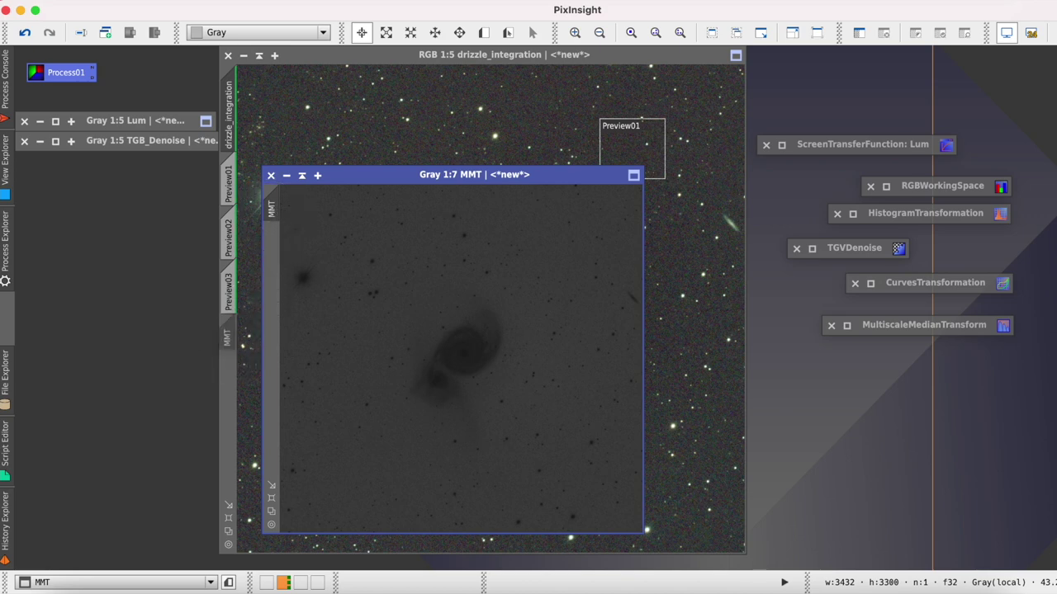
left_click(302, 175)
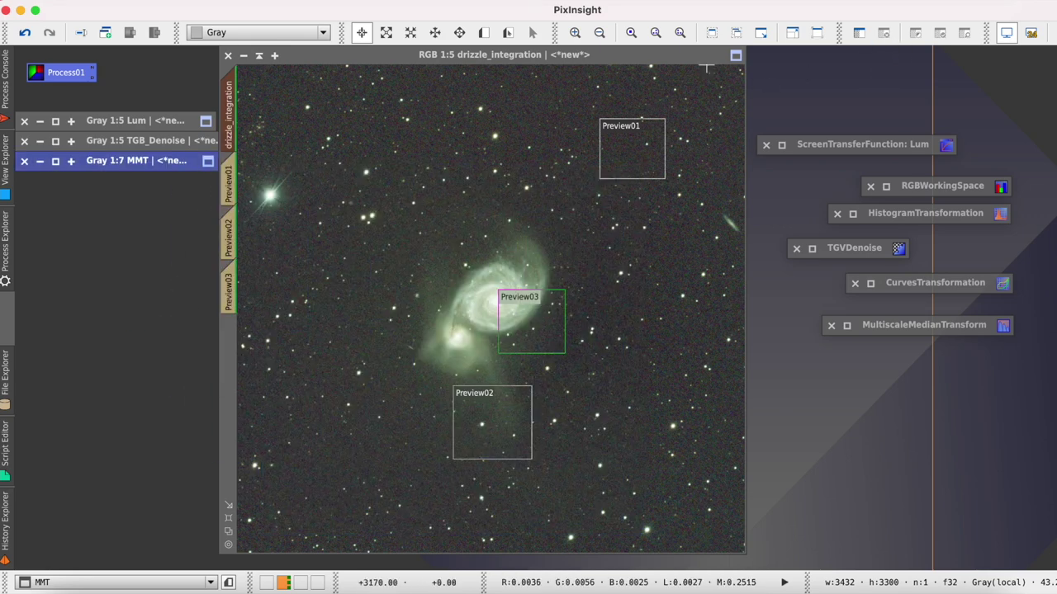
Step: Toggle the drizzle_integration mask overlay off and open MultiscaleMedianTransform
left_click(706, 67)
left_click(965, 32)
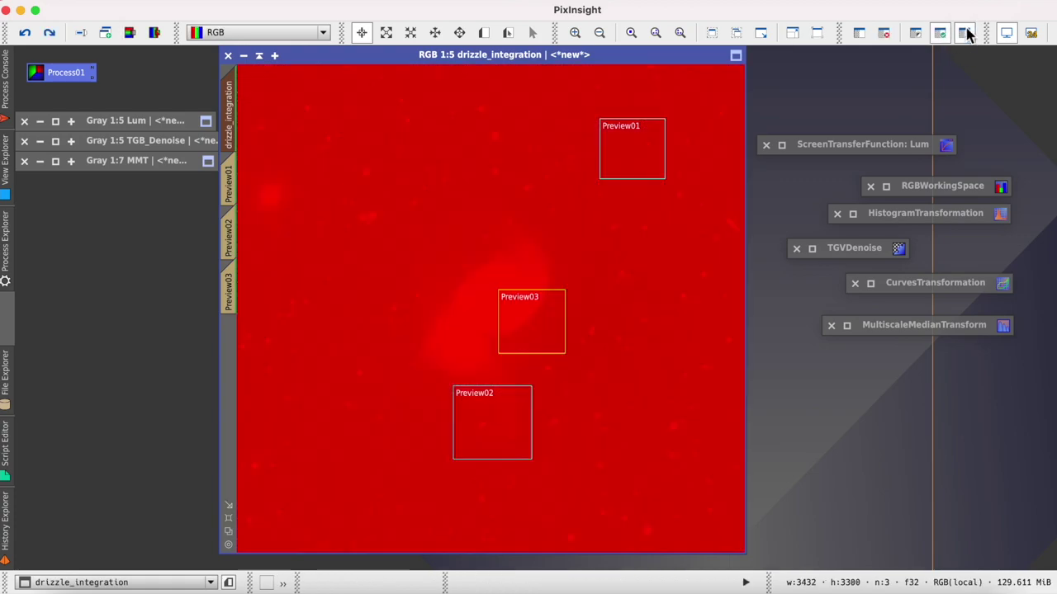
left_click(965, 32)
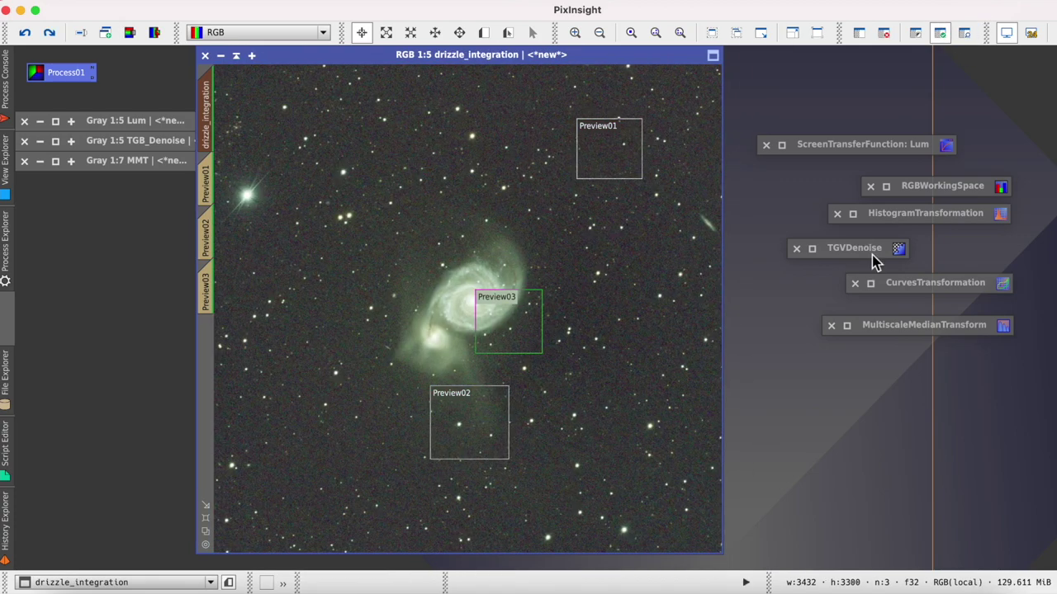
double_click(902, 324)
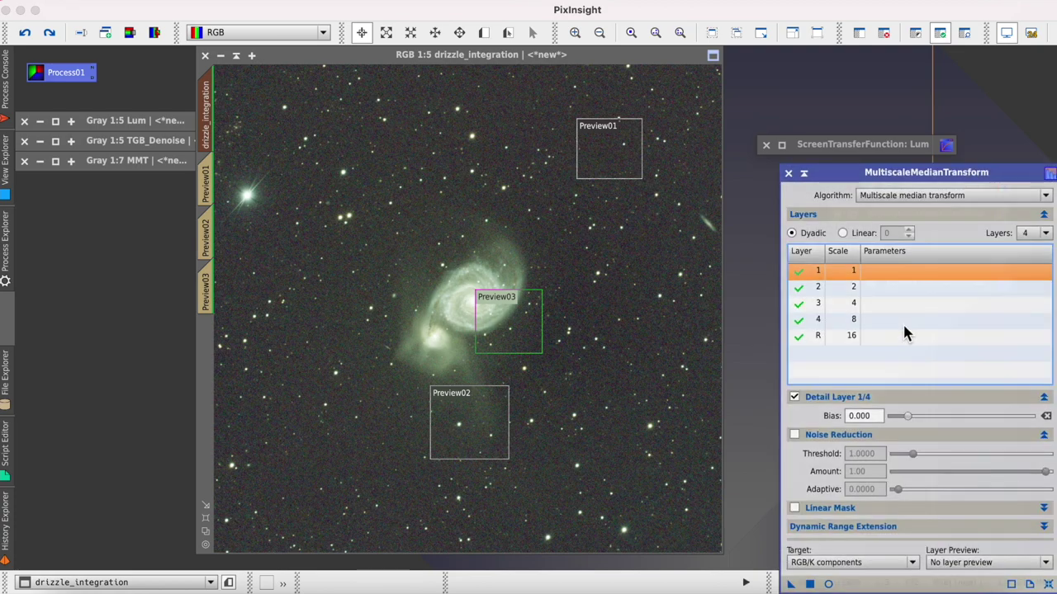
Step: Set MultiscaleMedianTransform to 8 layers and enable layer 1 noise reduction with threshold 2
left_click_drag(903, 189, 830, 115)
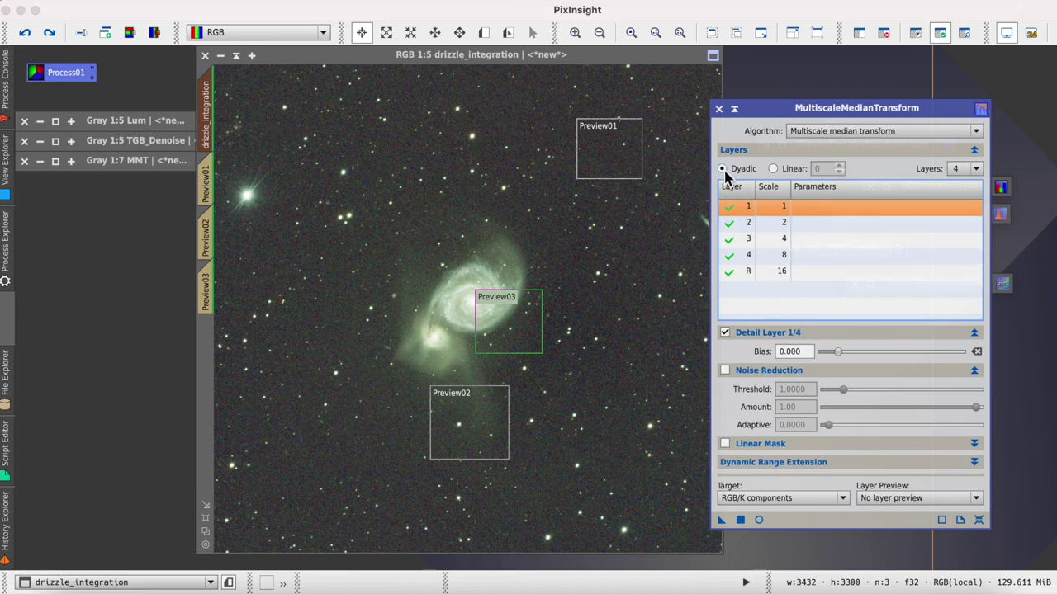
left_click(975, 169)
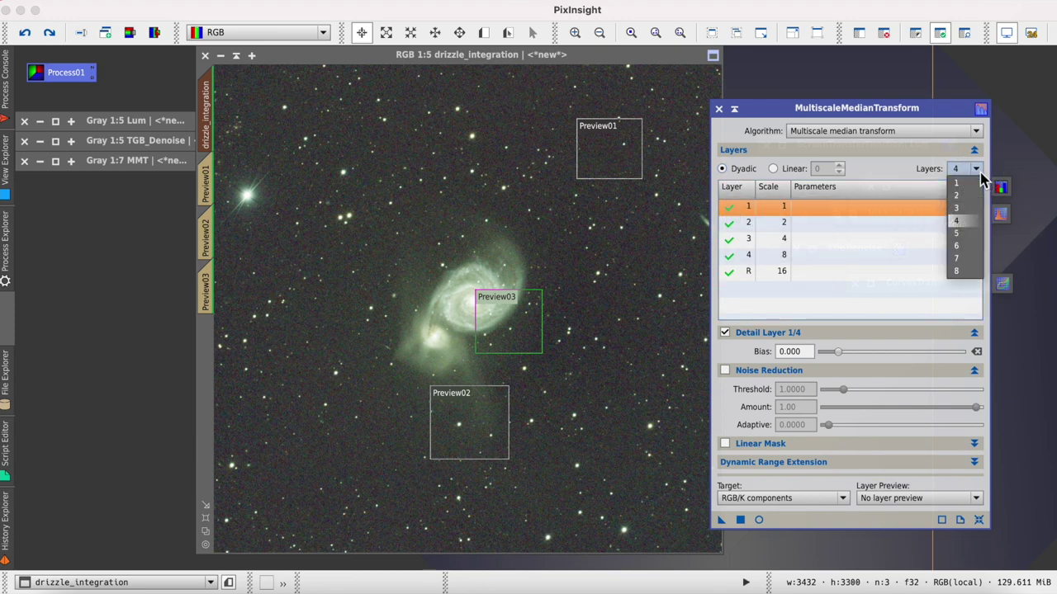
left_click(958, 271)
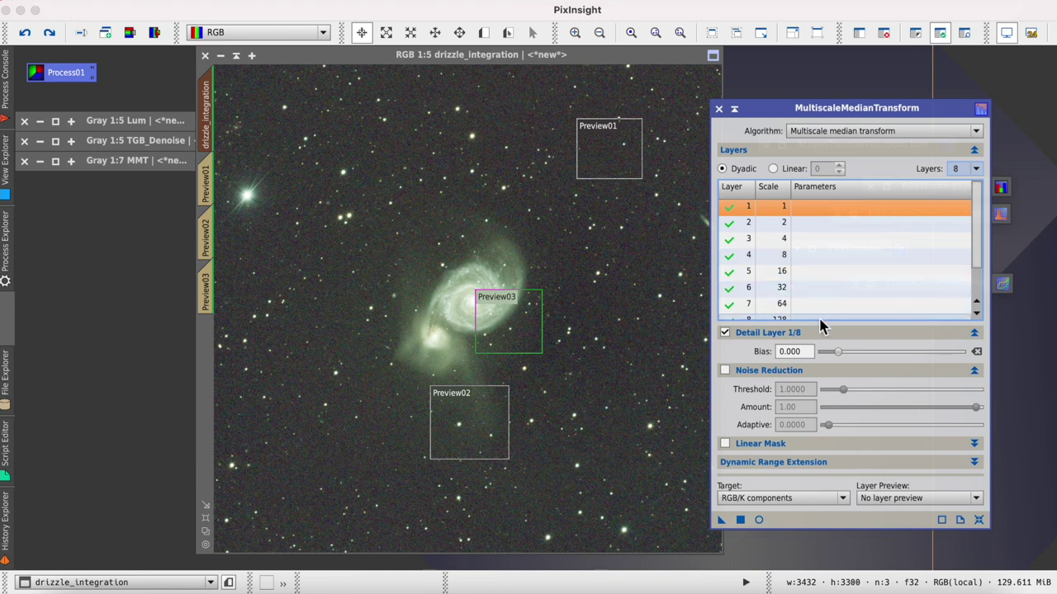
left_click_drag(979, 224, 977, 252)
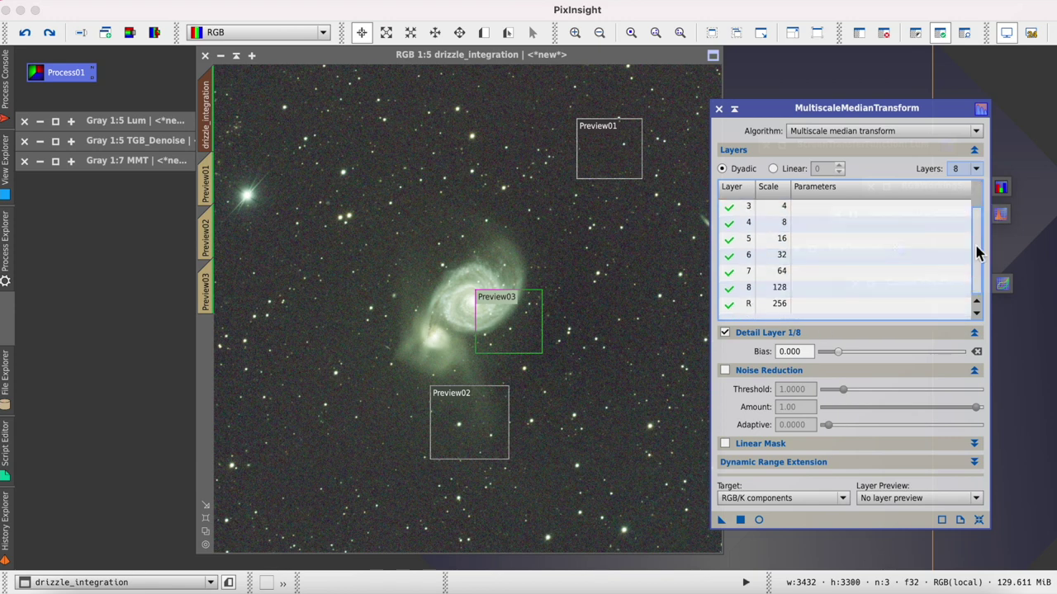
scroll(983, 246, "up", 2)
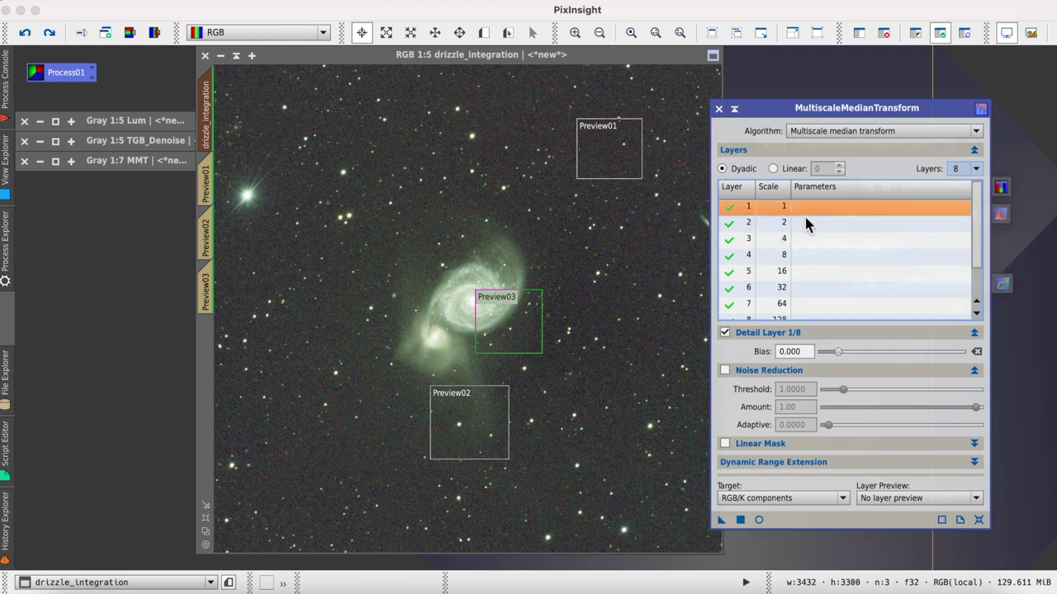
left_click(724, 370)
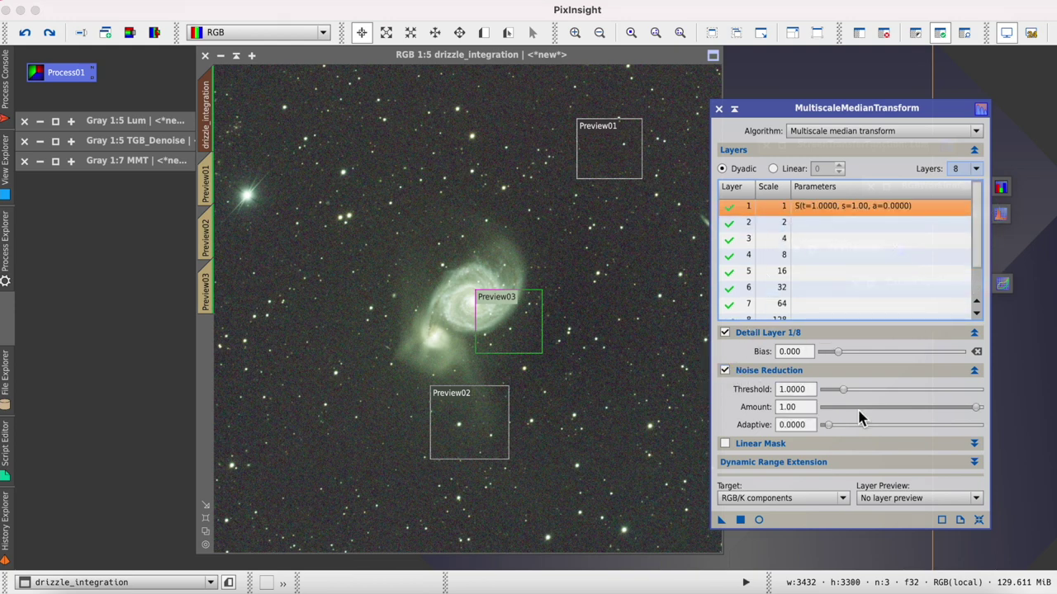
left_click(795, 393)
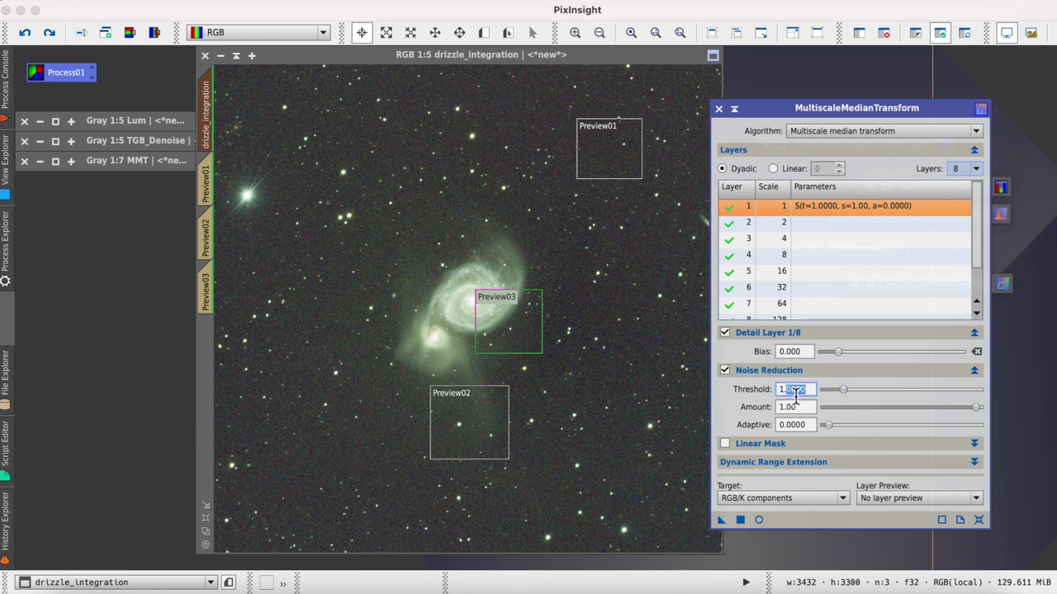
double_click(797, 396)
type("2")
Step: Enable noise reduction on layers 2–4 with thresholds 2, 2.5 and 5
double_click(830, 223)
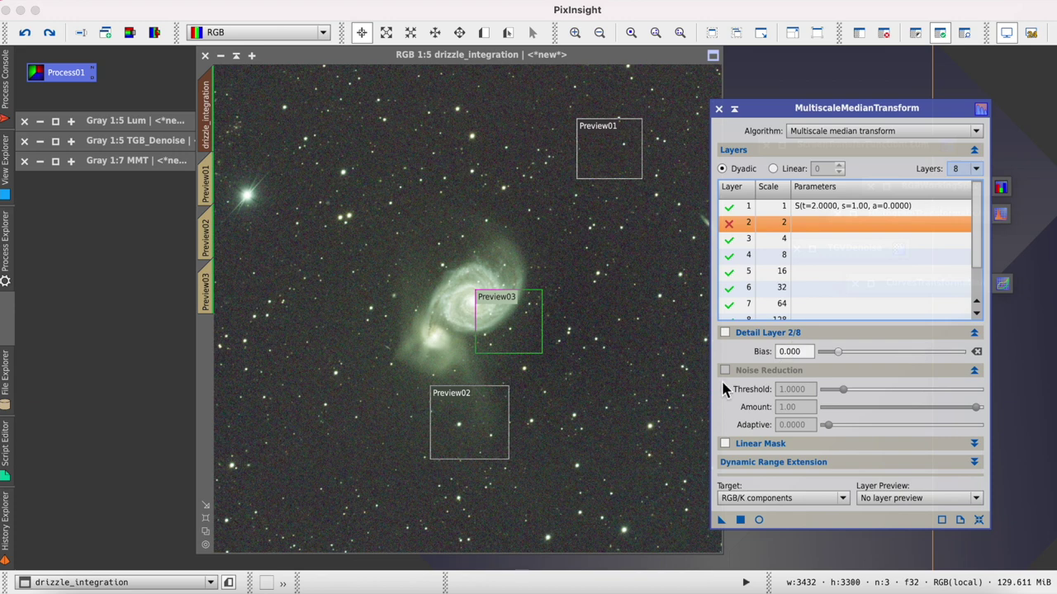
left_click(725, 371)
left_click(825, 239)
left_click(725, 371)
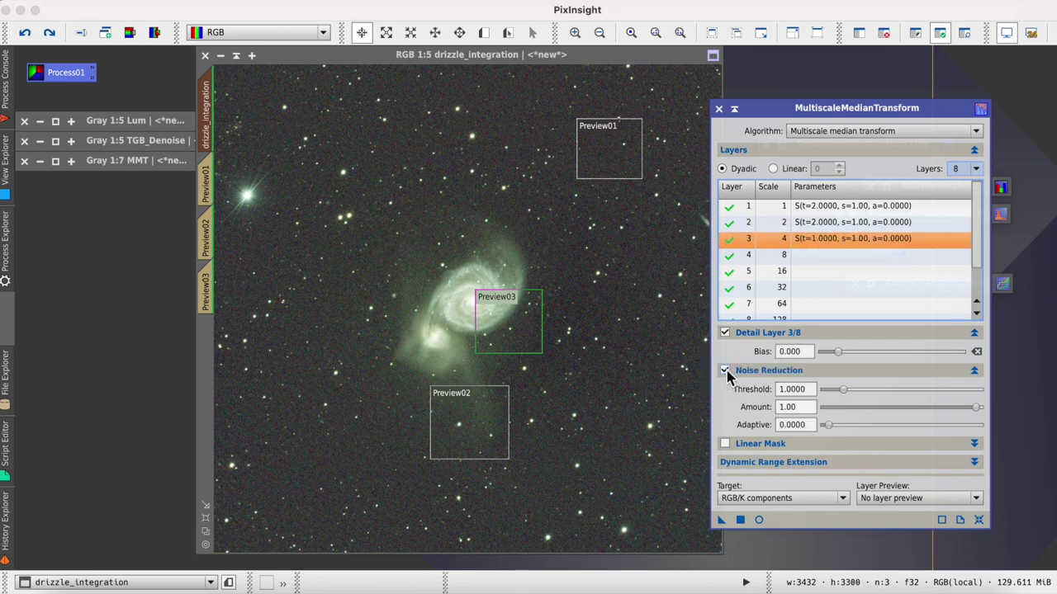
double_click(781, 389)
type("2.5")
double_click(809, 255)
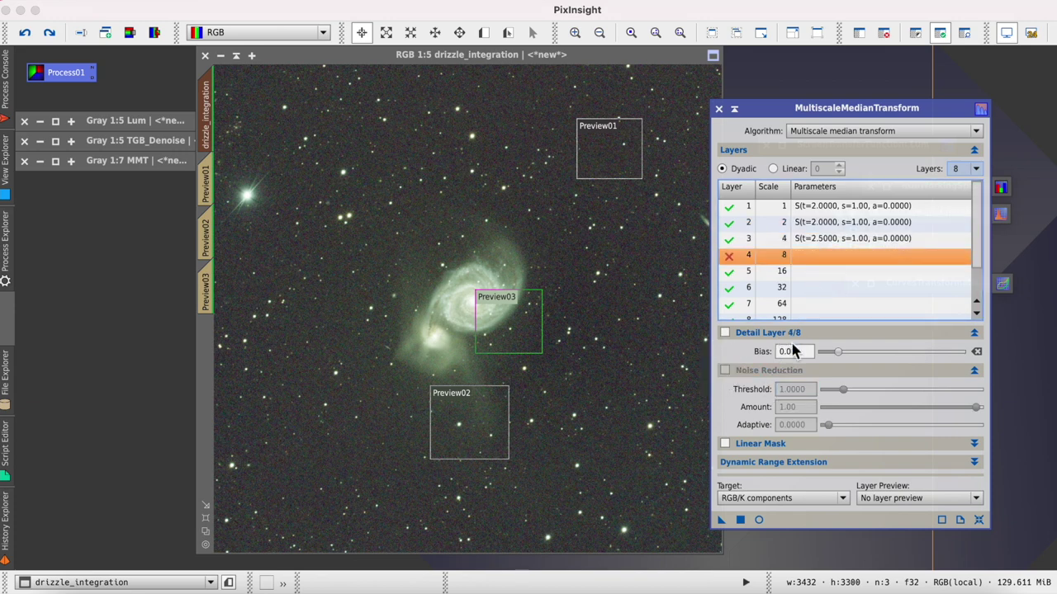
left_click(805, 257)
left_click(725, 333)
left_click(725, 371)
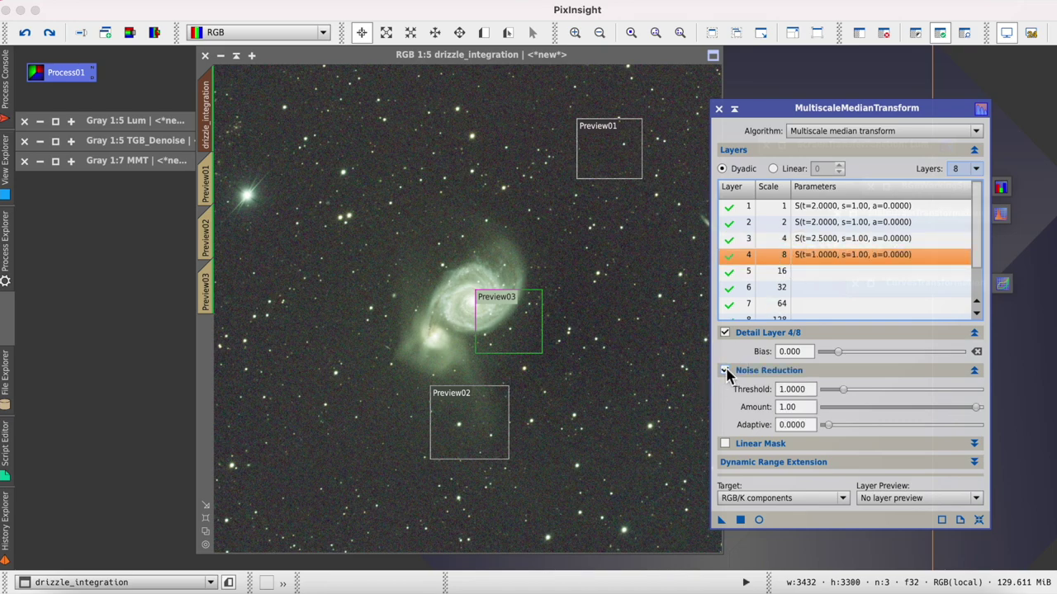
double_click(806, 390)
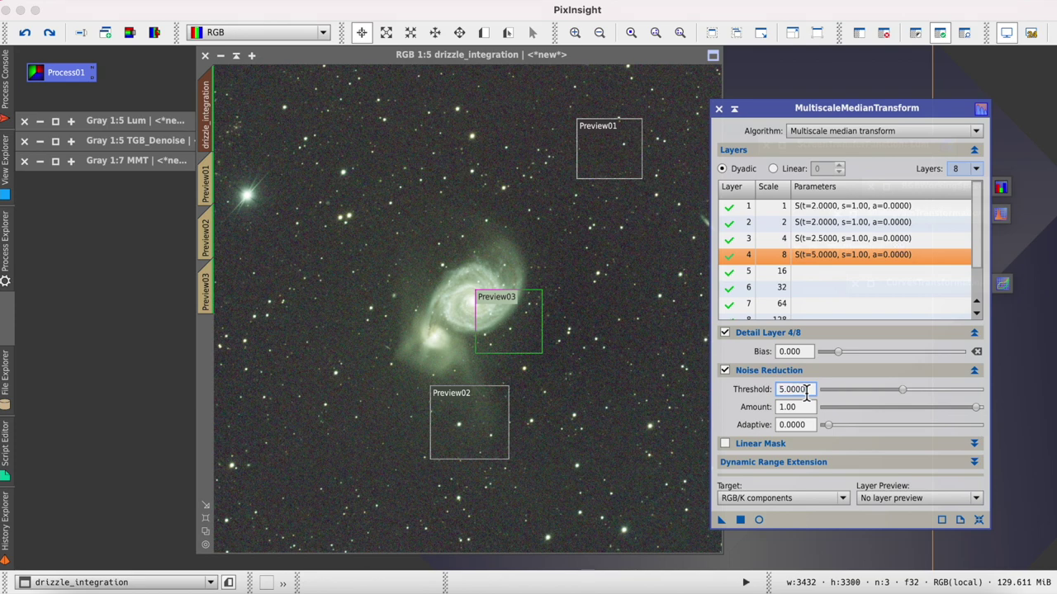
key("Return")
Step: Set layer 5's threshold to 5 and enable layer 6 noise reduction at 7.5
double_click(797, 391)
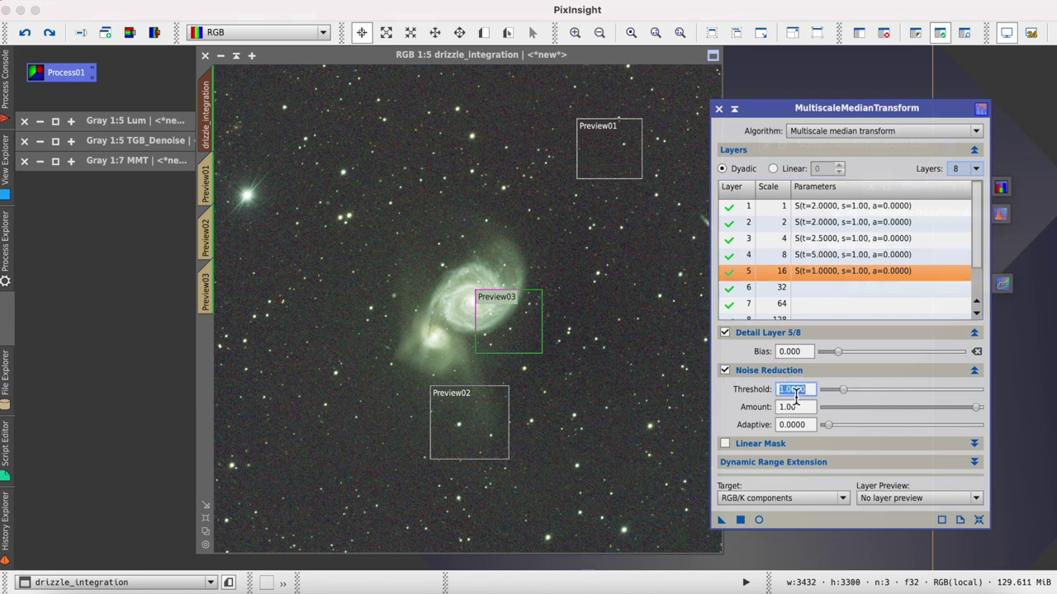
type("5")
key("Return")
key("Down")
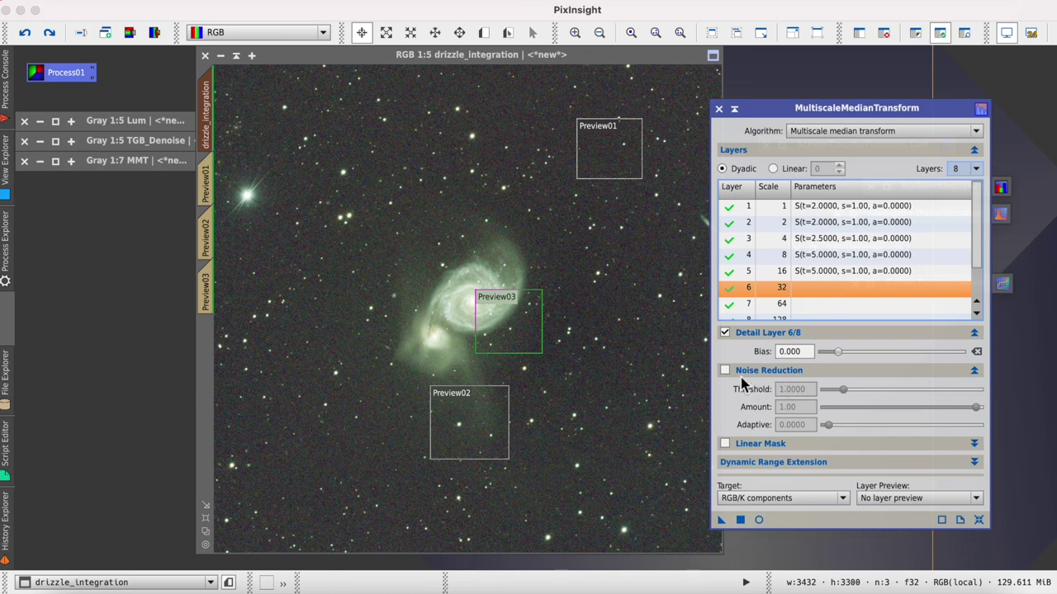
left_click(725, 370)
double_click(793, 390)
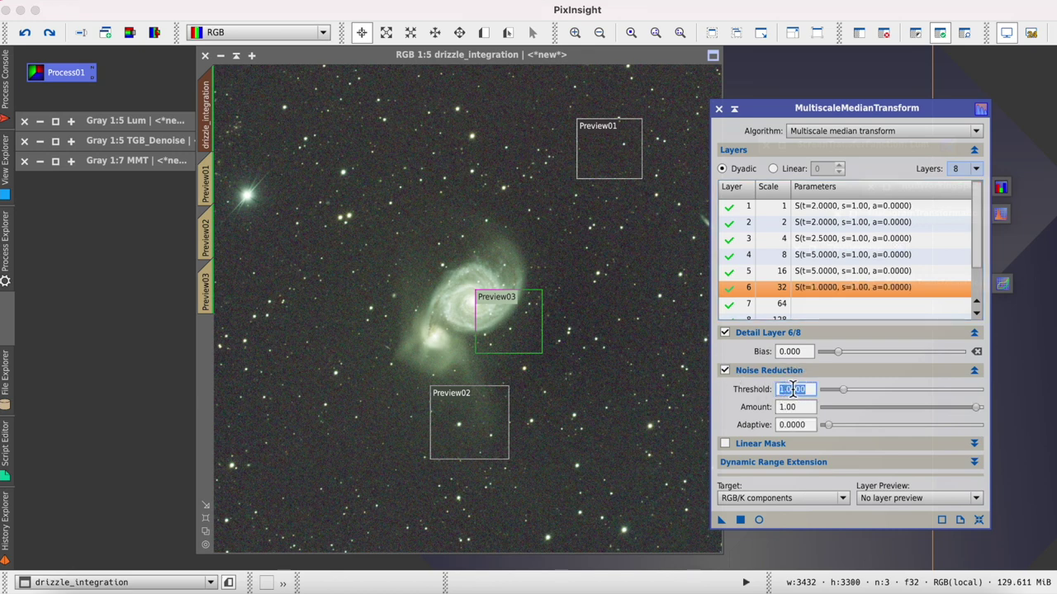
type("7.5")
key("Return")
Step: Give layers 7 and 8 noise reduction with a threshold of 10 each
key("Down")
left_click(725, 370)
double_click(799, 389)
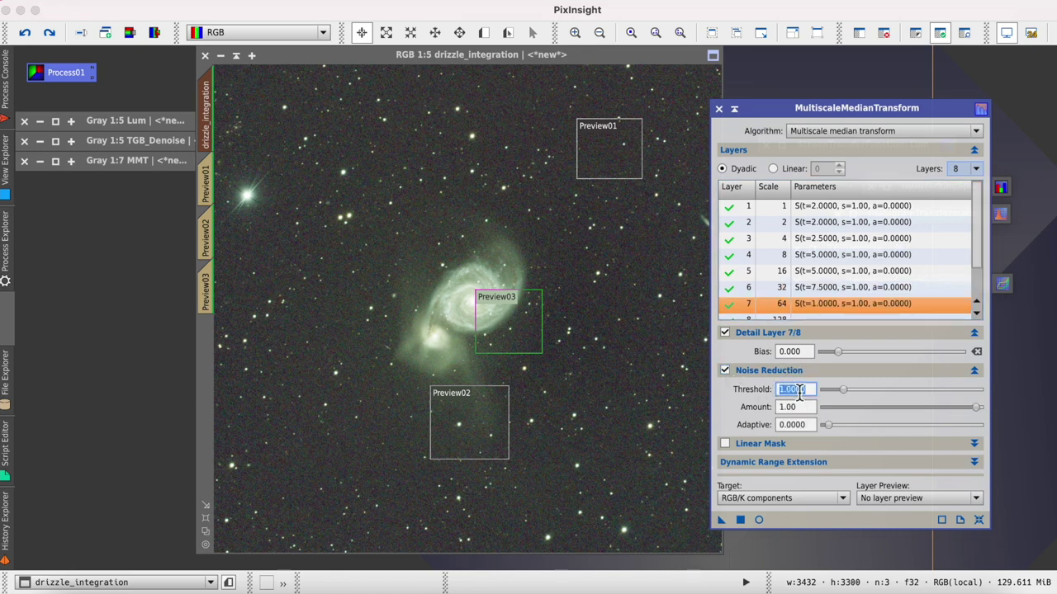
type("10")
key("Return")
key("Down")
double_click(797, 391)
type("1")
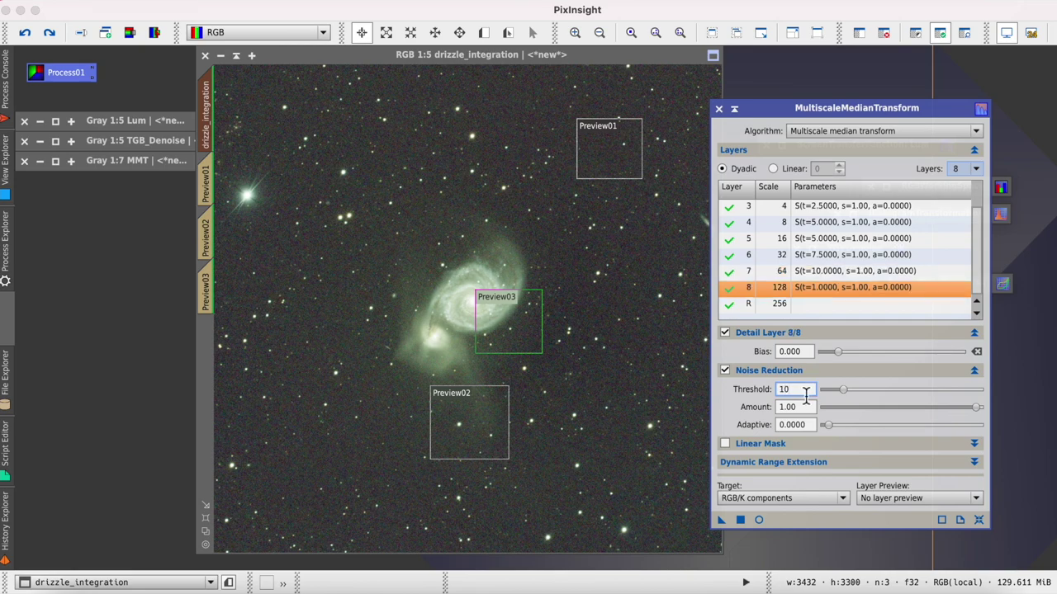
type("0")
key("Return")
left_click_drag(843, 108, 883, 93)
Step: Delete Preview01, Preview02 and Preview03 from the drizzle_integration image
scroll(1018, 198, "up", 3)
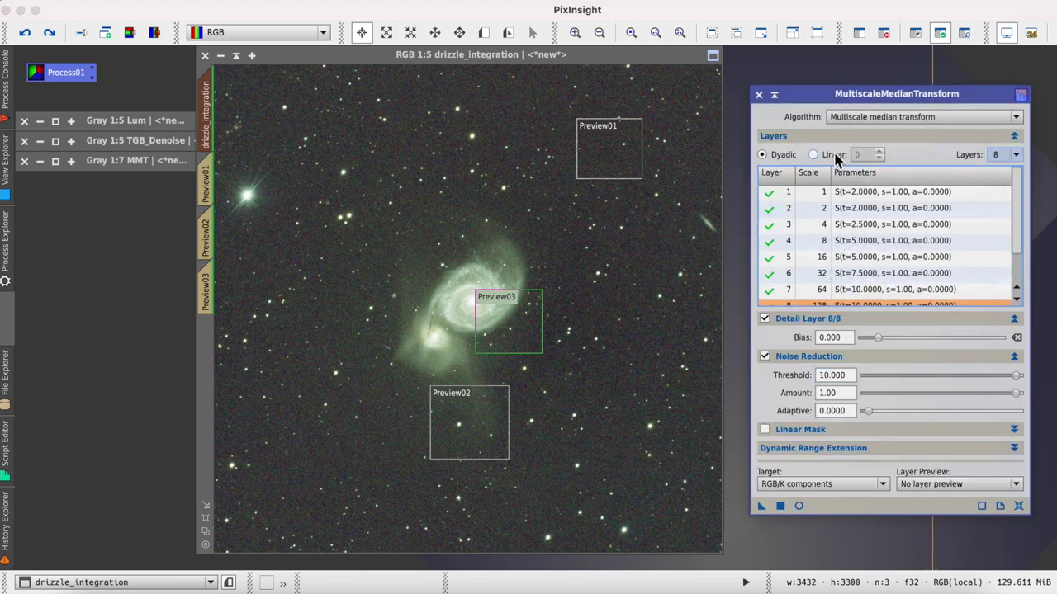
left_click(206, 188)
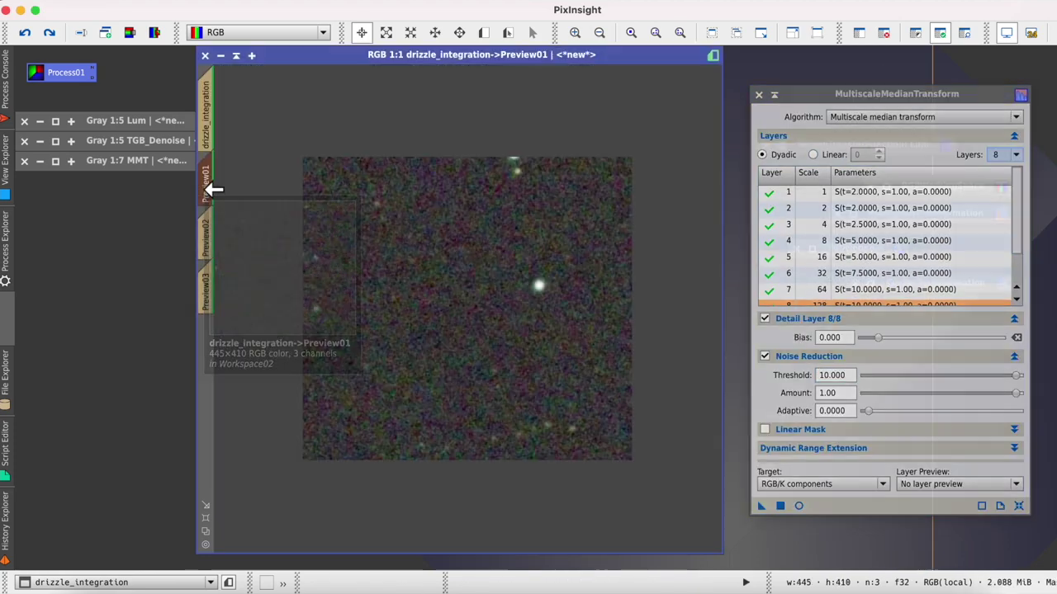
right_click(207, 190)
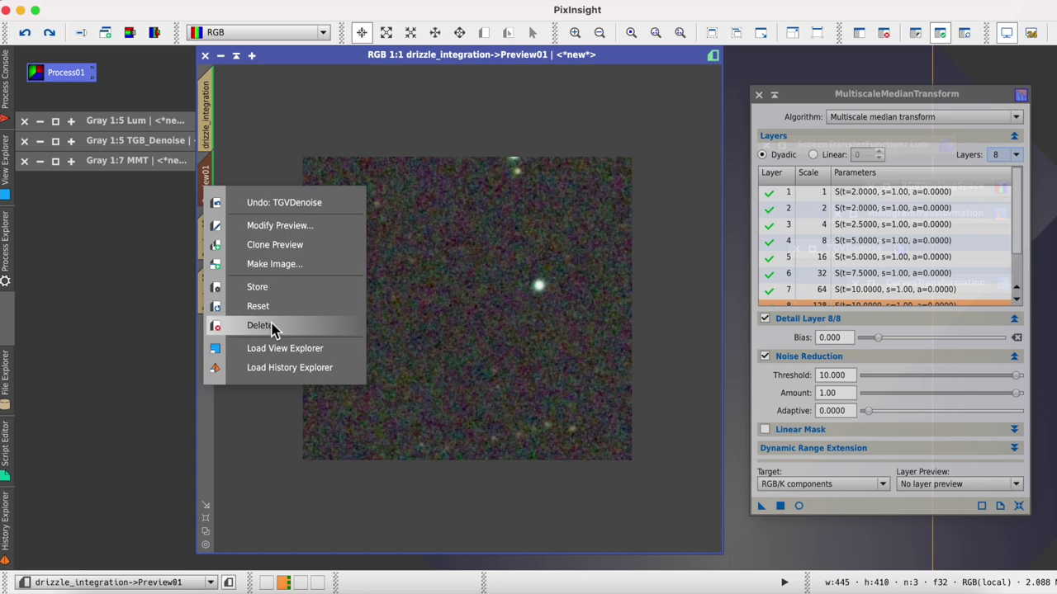
left_click(273, 327)
left_click(211, 189)
right_click(208, 194)
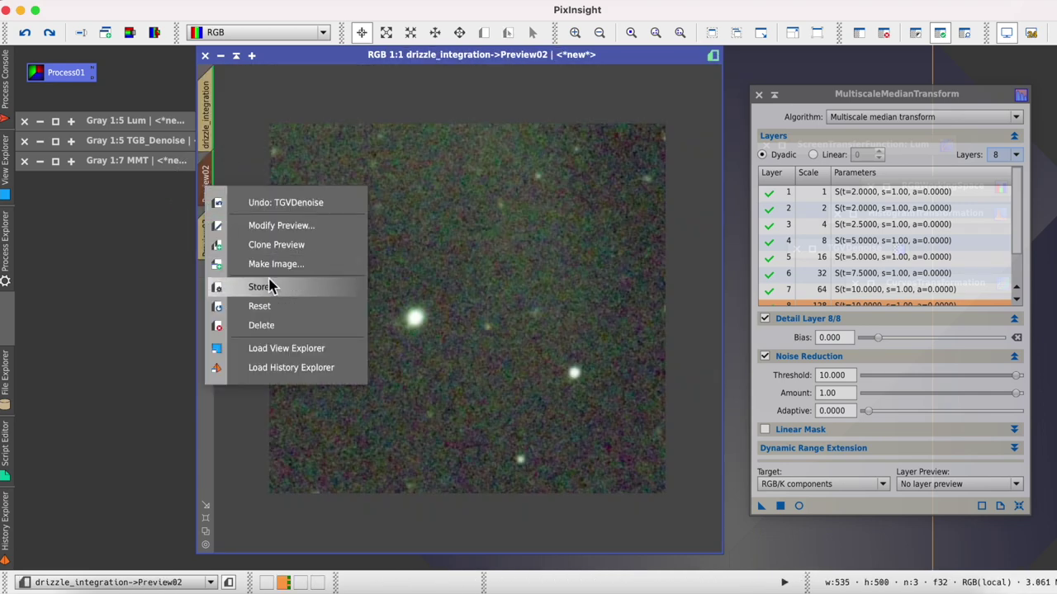
left_click(279, 328)
left_click(208, 183)
right_click(209, 185)
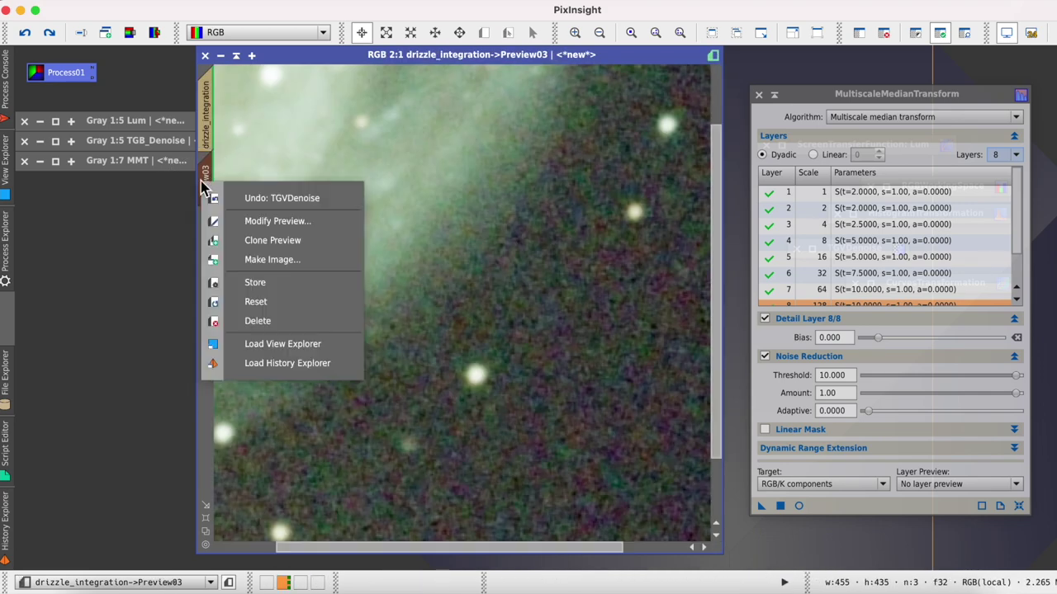
left_click(272, 321)
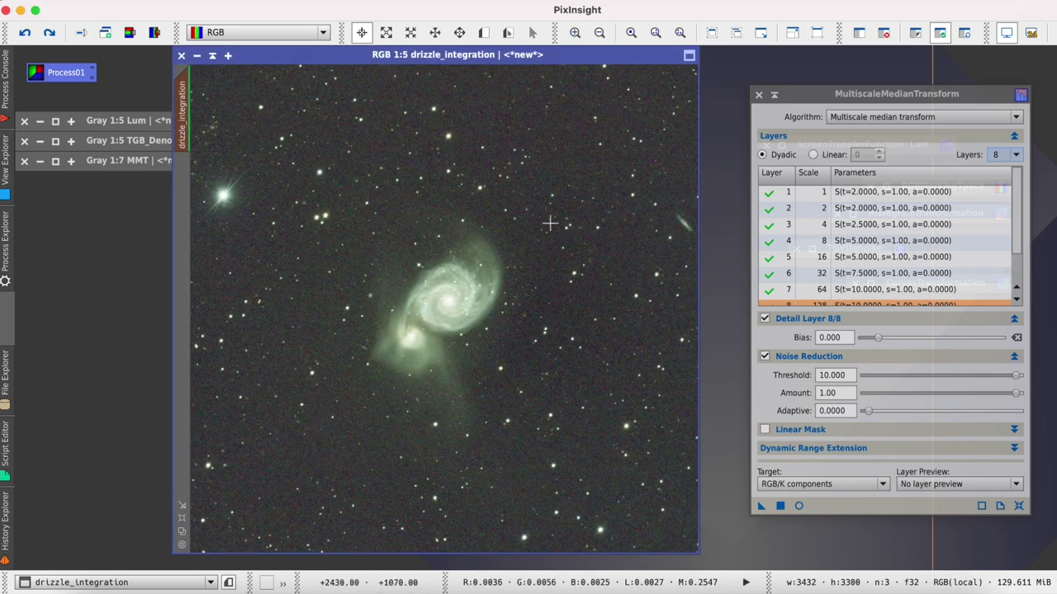
Step: Zoom and pan around the image, then zoom out to see the whole galaxy
scroll(547, 203, "up", 4)
left_click_drag(694, 299, 694, 341)
left_click_drag(455, 552, 502, 553)
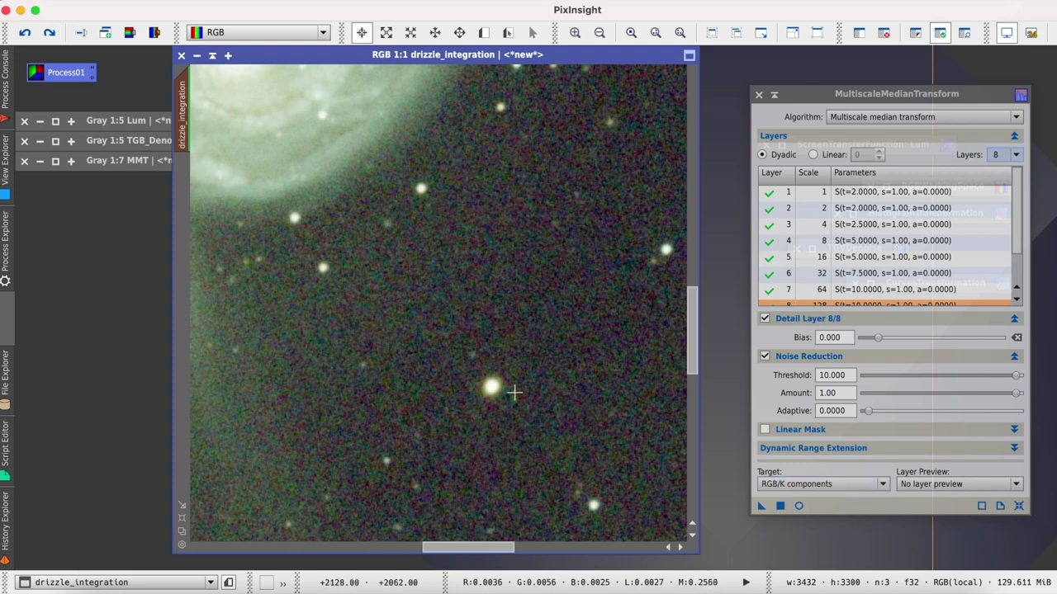
key("ctrl+minus")
Step: Set MMT's target to Chrominance (restore CIE Y), apply it to drizzle_integration, and compare with undo/redo
left_click(802, 486)
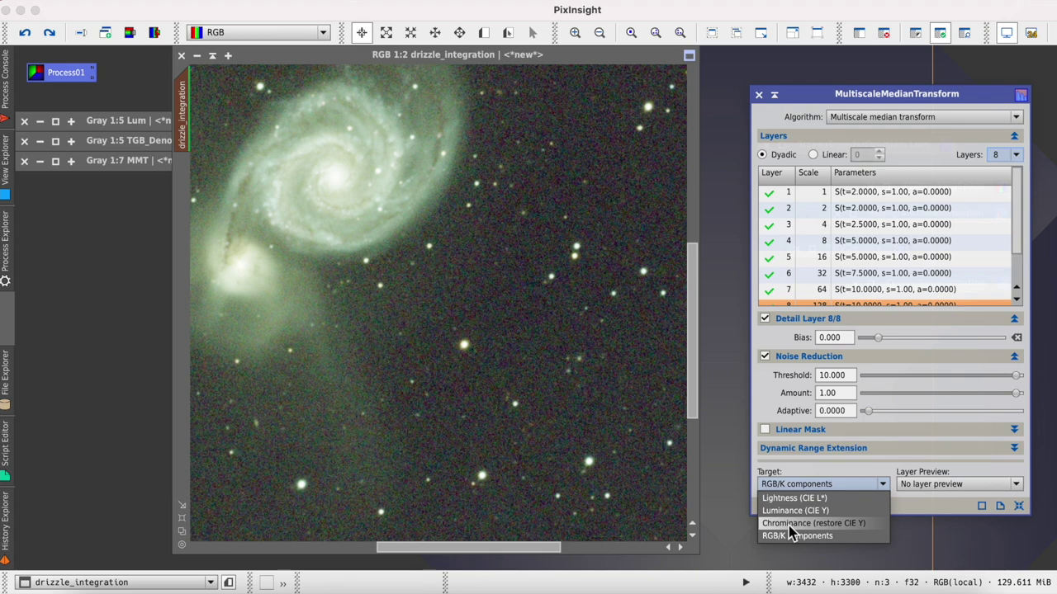
left_click(791, 523)
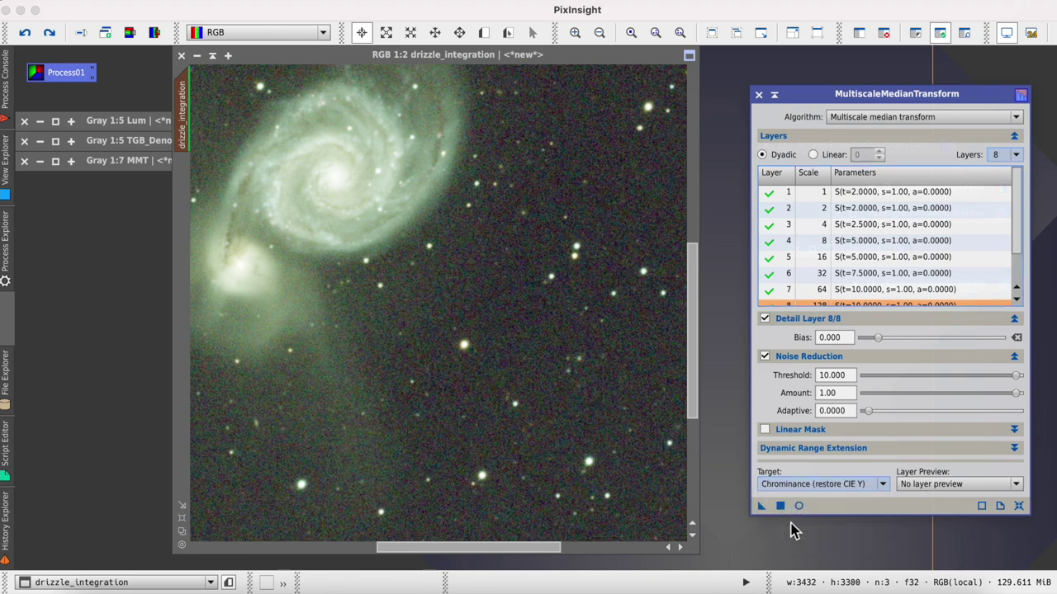
left_click(574, 350)
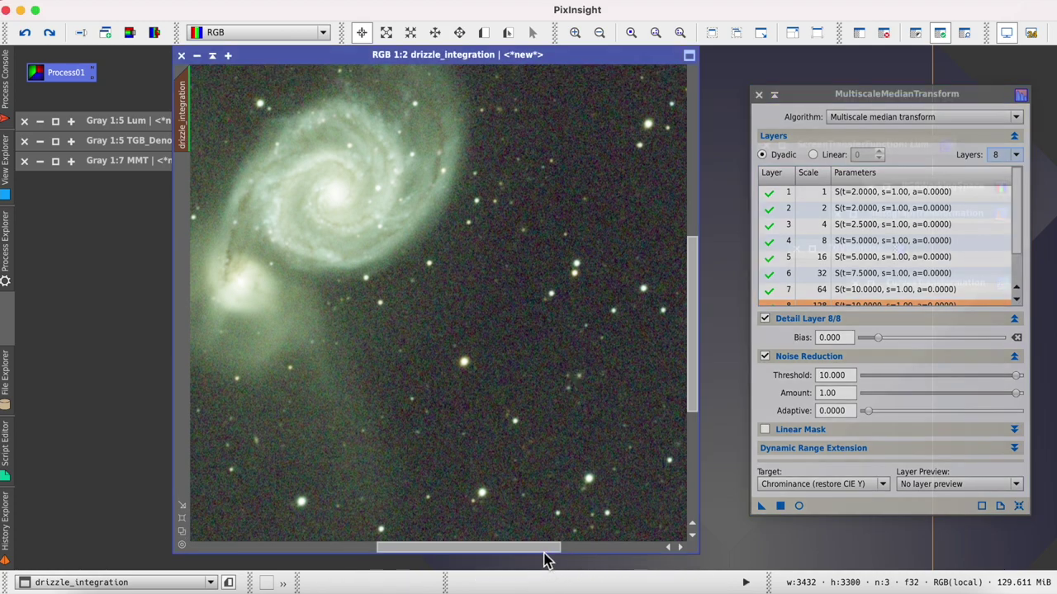
left_click_drag(548, 554, 576, 552)
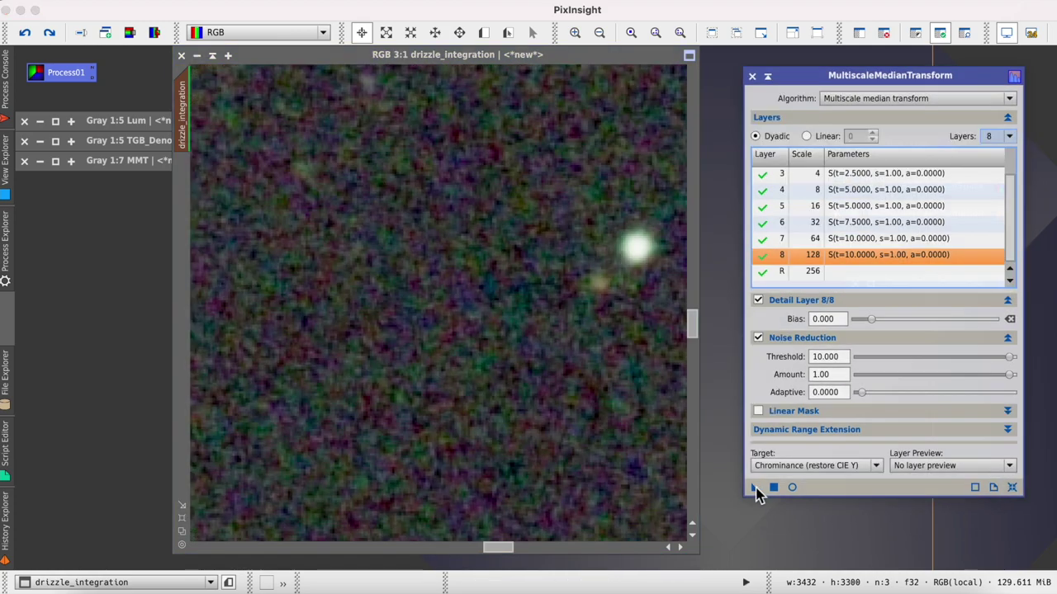
left_click_drag(754, 487, 403, 289)
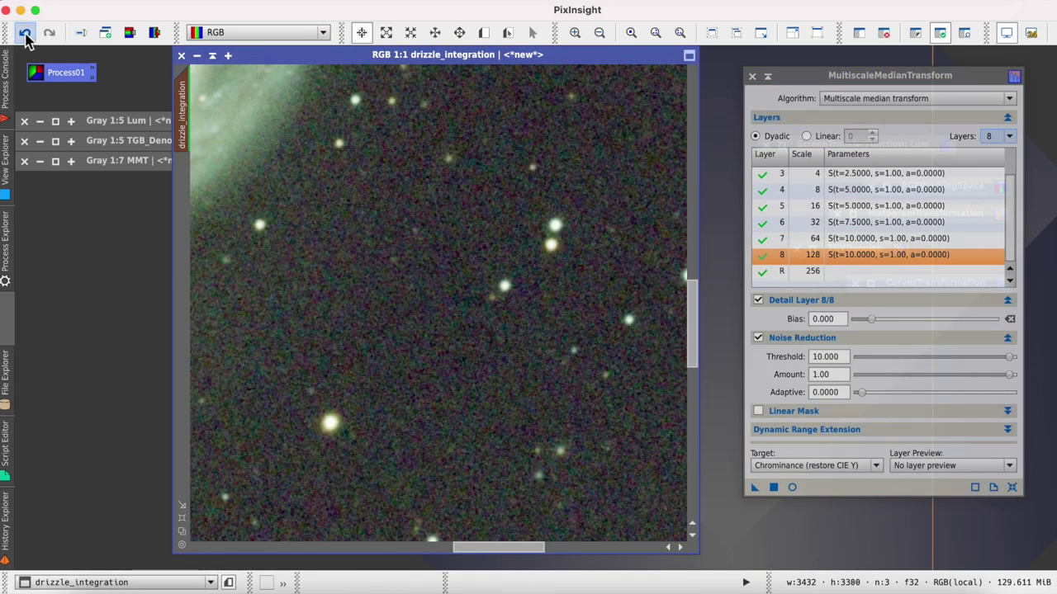
left_click(50, 34)
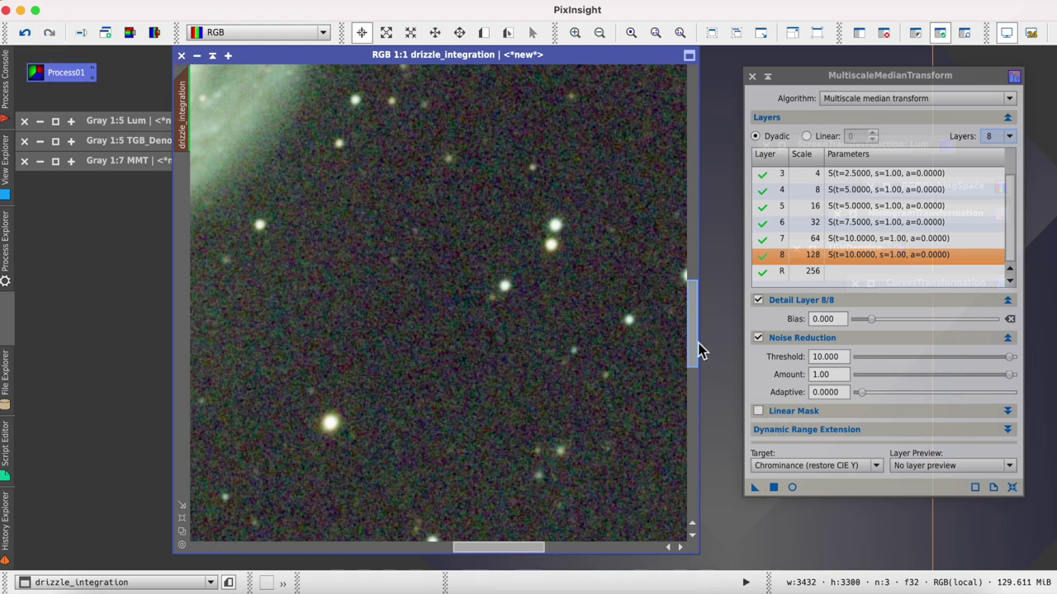
left_click_drag(693, 345, 694, 423)
scroll(700, 438, "up", 10)
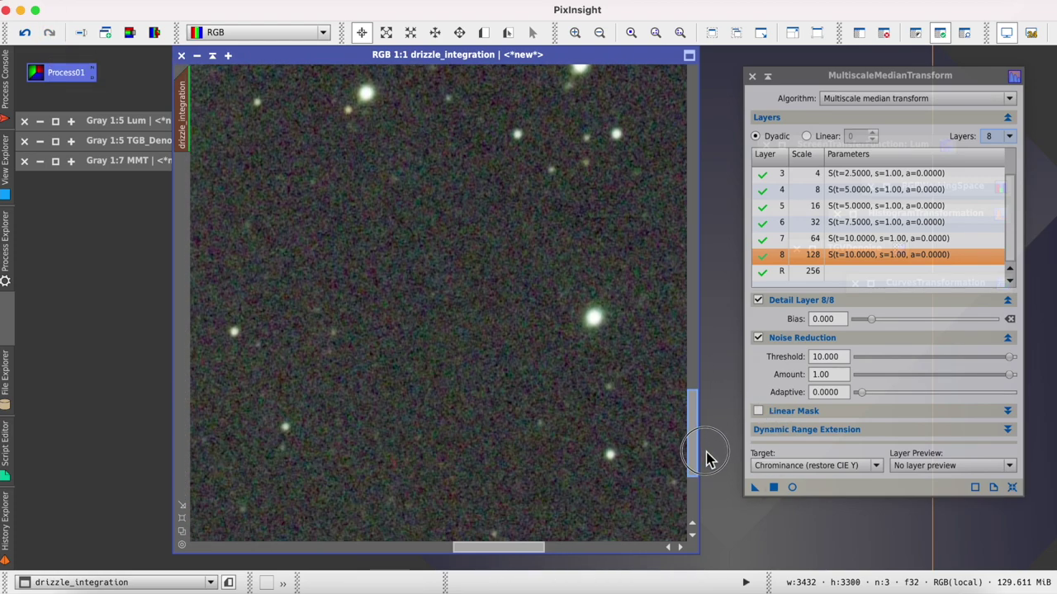
scroll(851, 239, "up", 2)
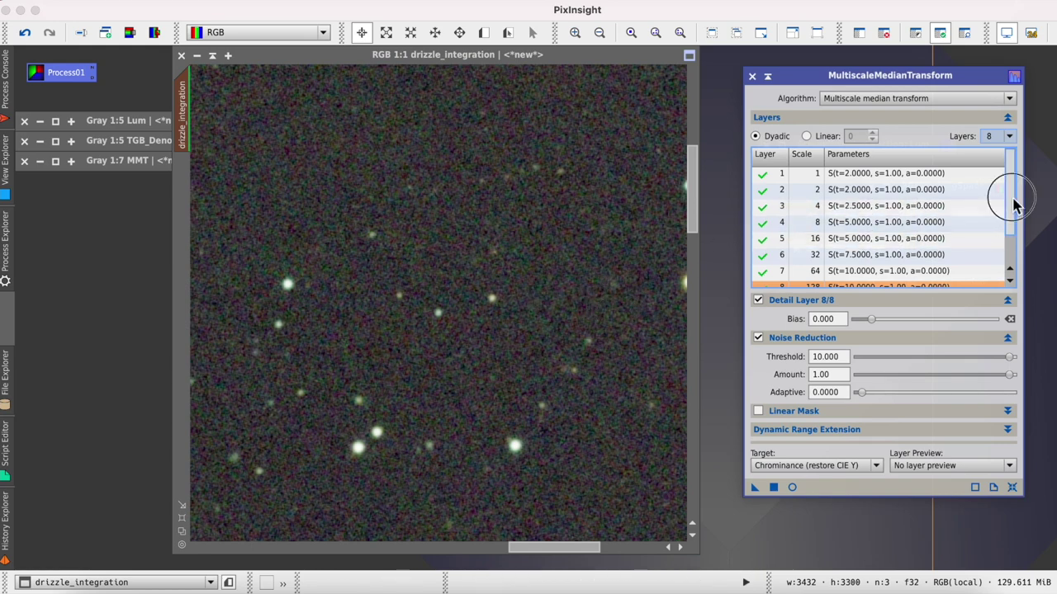
left_click_drag(1014, 201, 1019, 235)
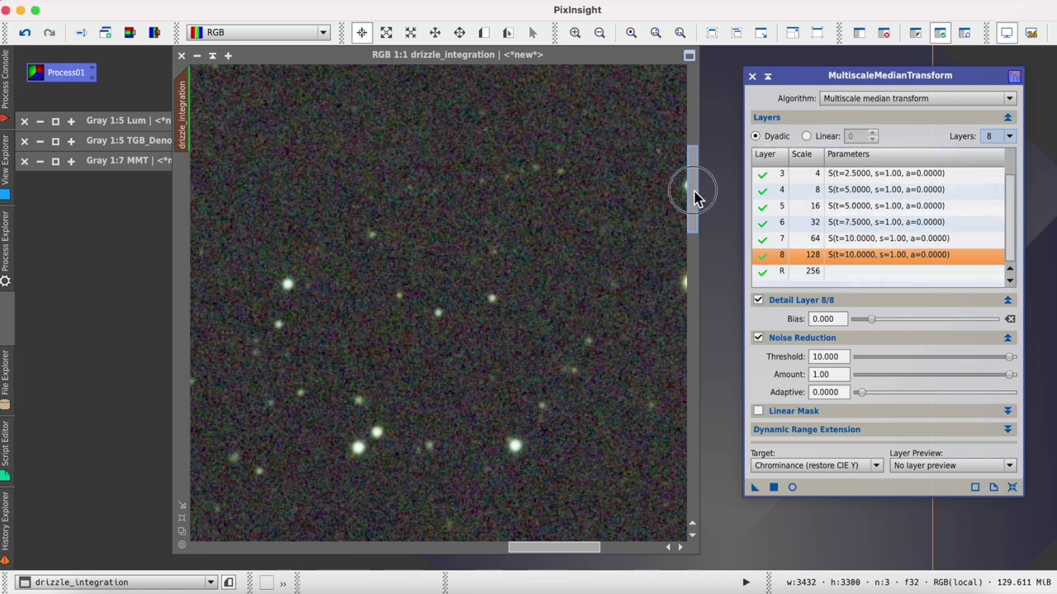
left_click_drag(696, 193, 697, 215)
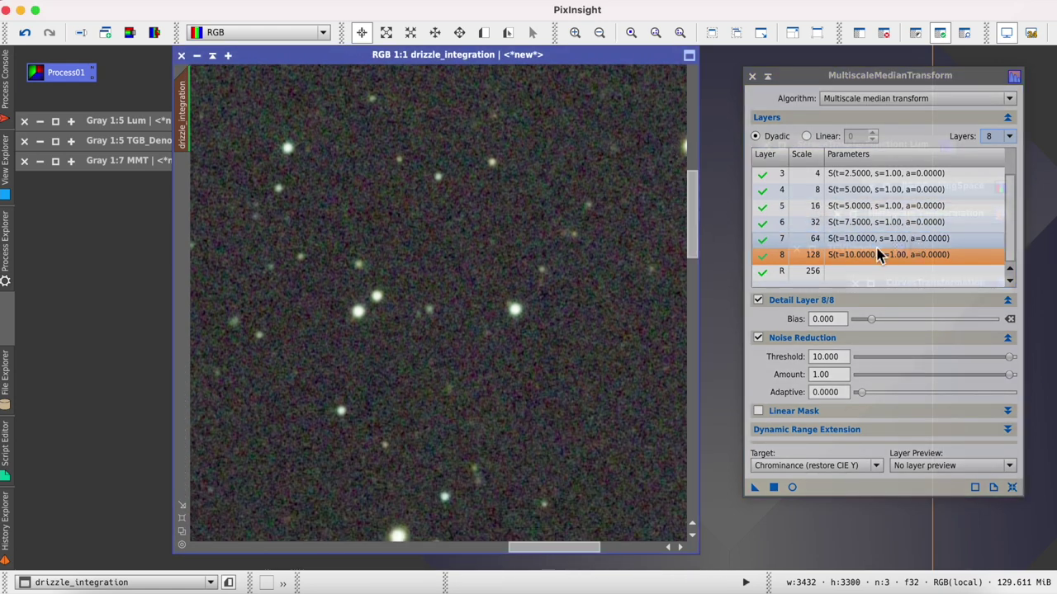
left_click(1015, 238)
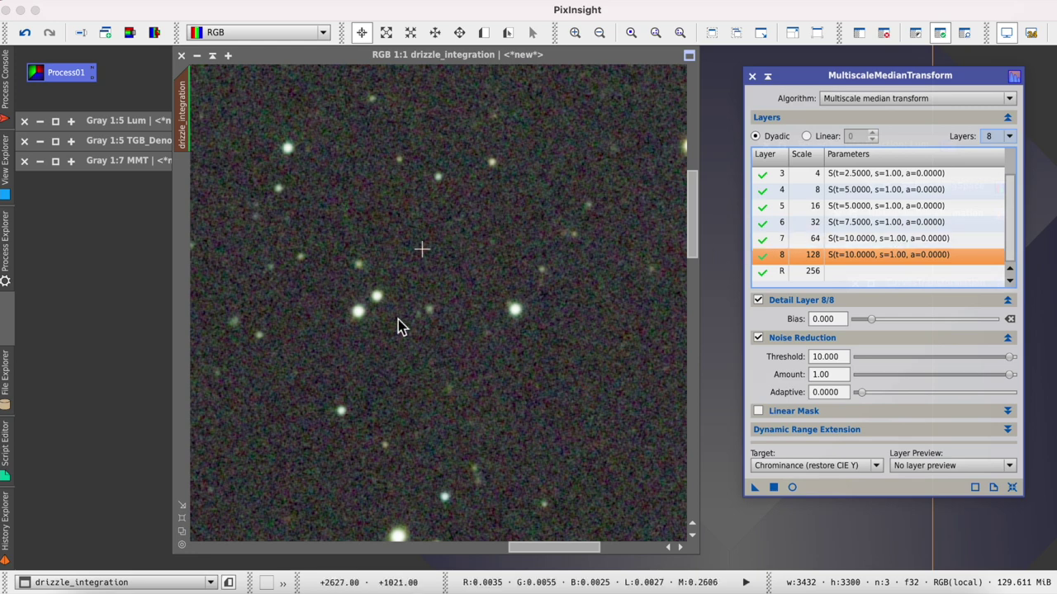
left_click_drag(1015, 227, 1015, 200)
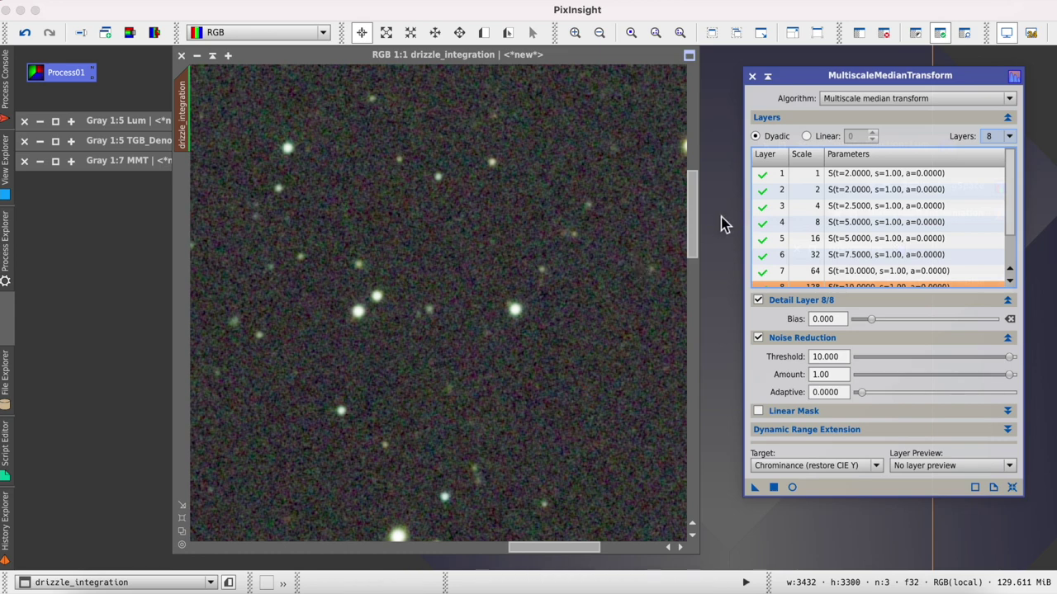
left_click_drag(696, 219, 707, 321)
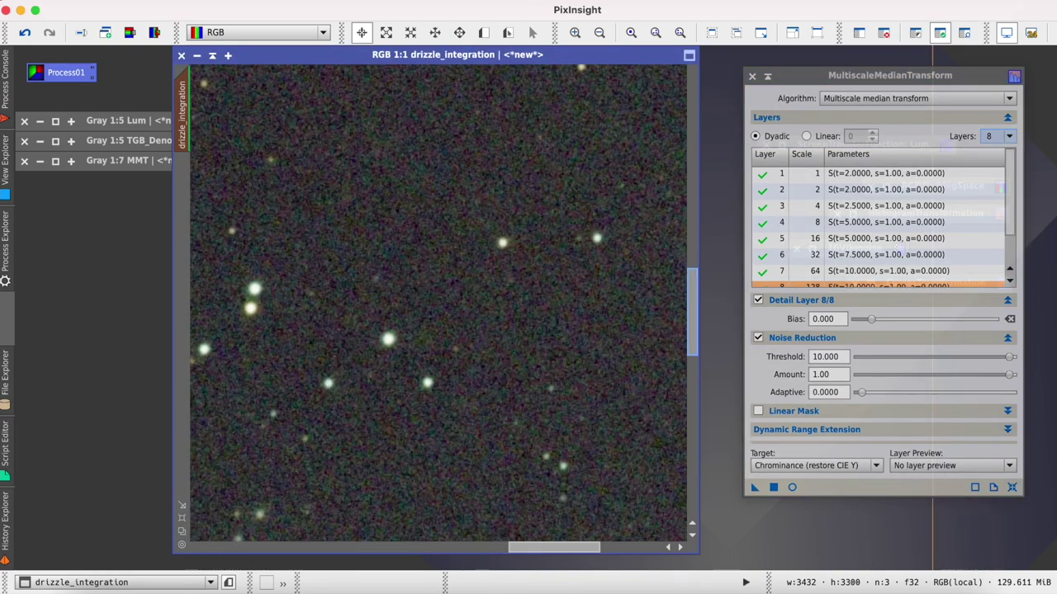
left_click(50, 34)
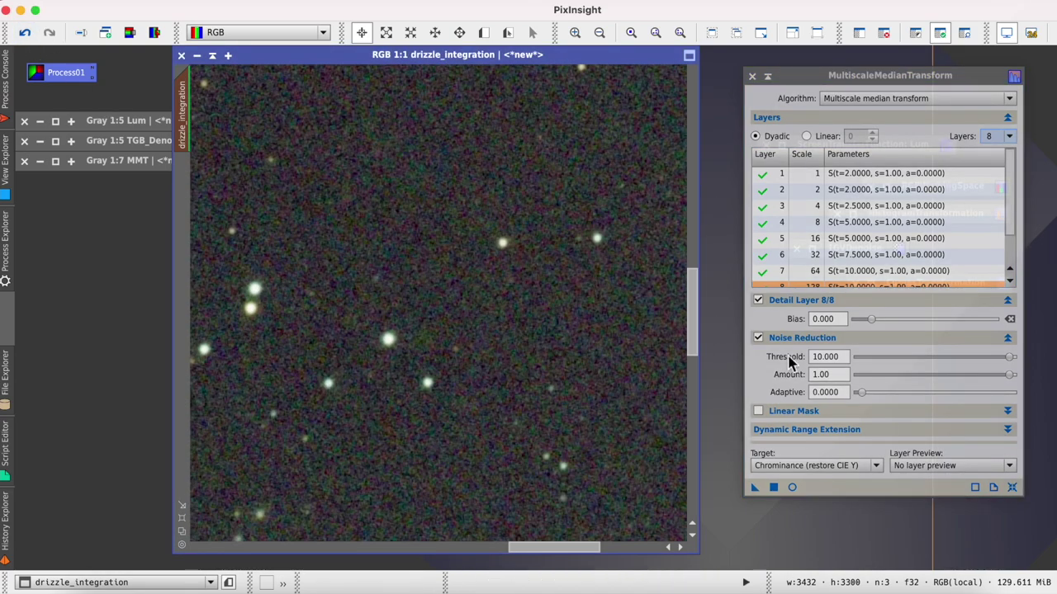
Step: Set MMT's target to Luminance (CIE Y), then nudge the image window left and zoom to inspect
left_click(826, 466)
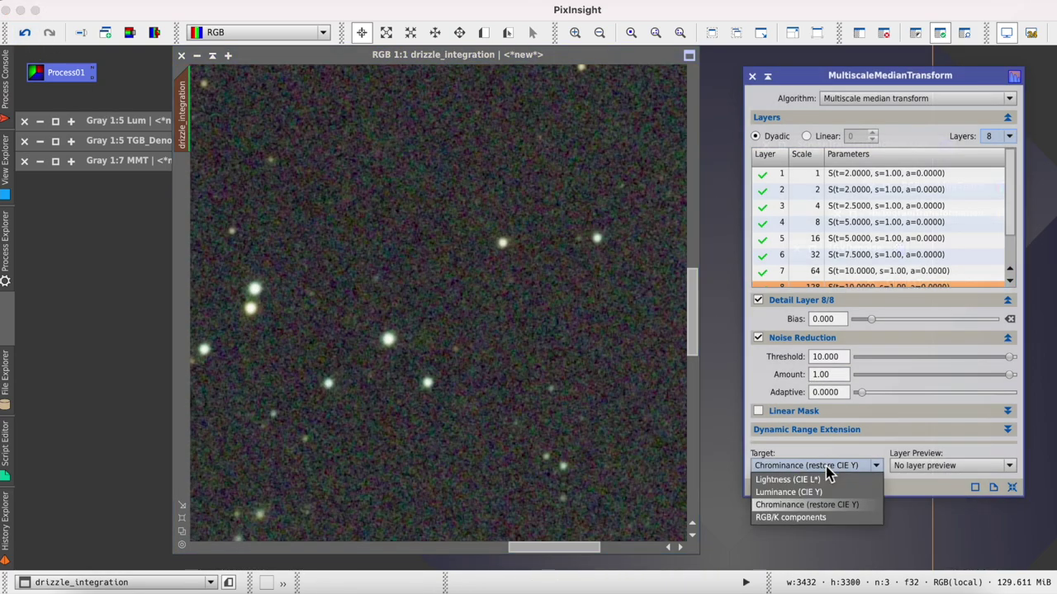
left_click(791, 492)
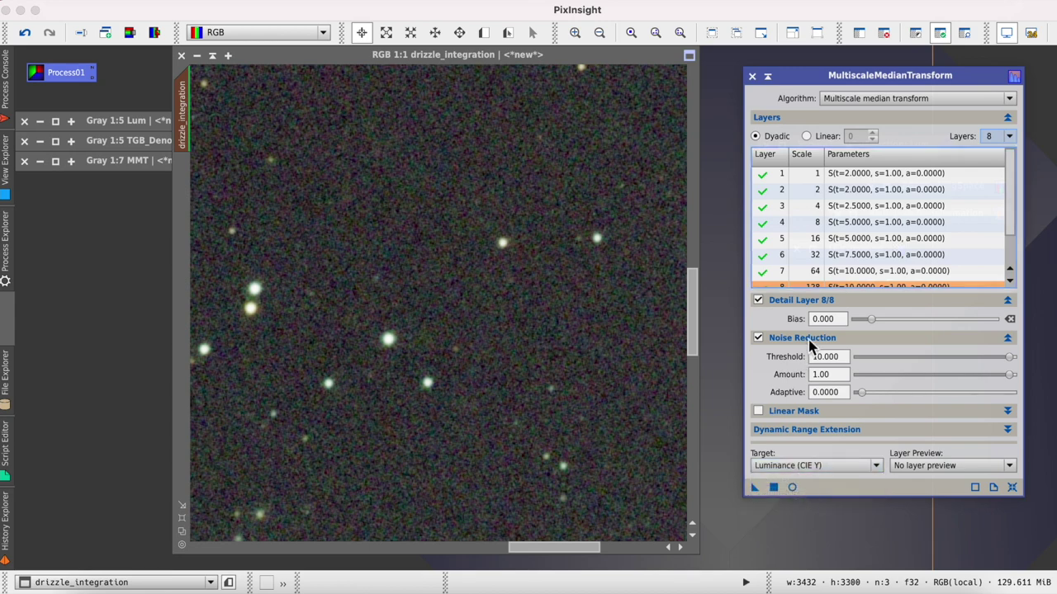
mouse_move(806, 435)
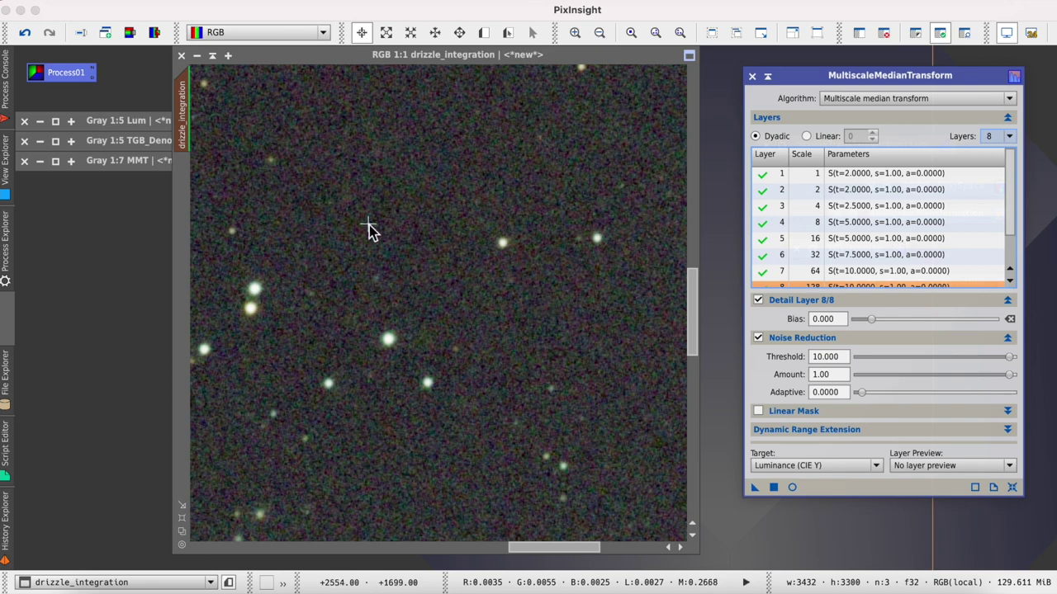
left_click_drag(446, 64, 410, 76)
scroll(656, 309, "up", 1)
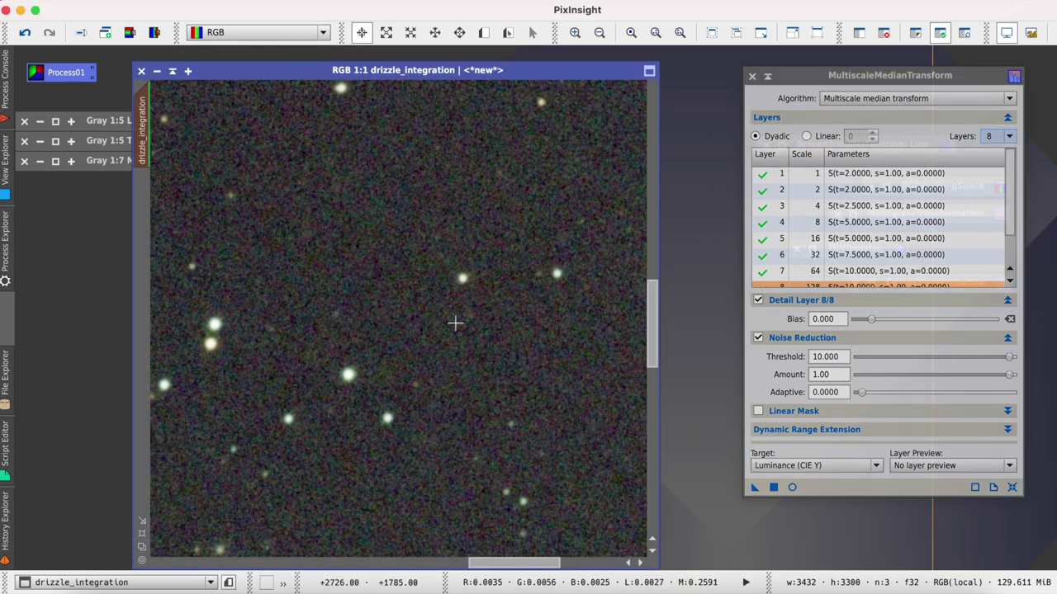
scroll(451, 322, "down", 3)
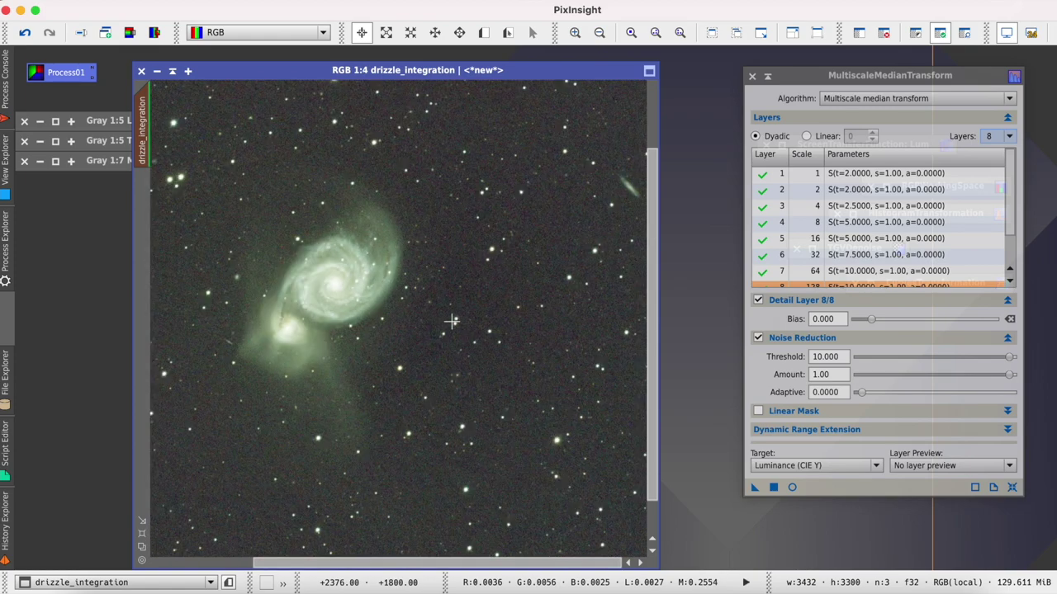
scroll(452, 321, "down", 1)
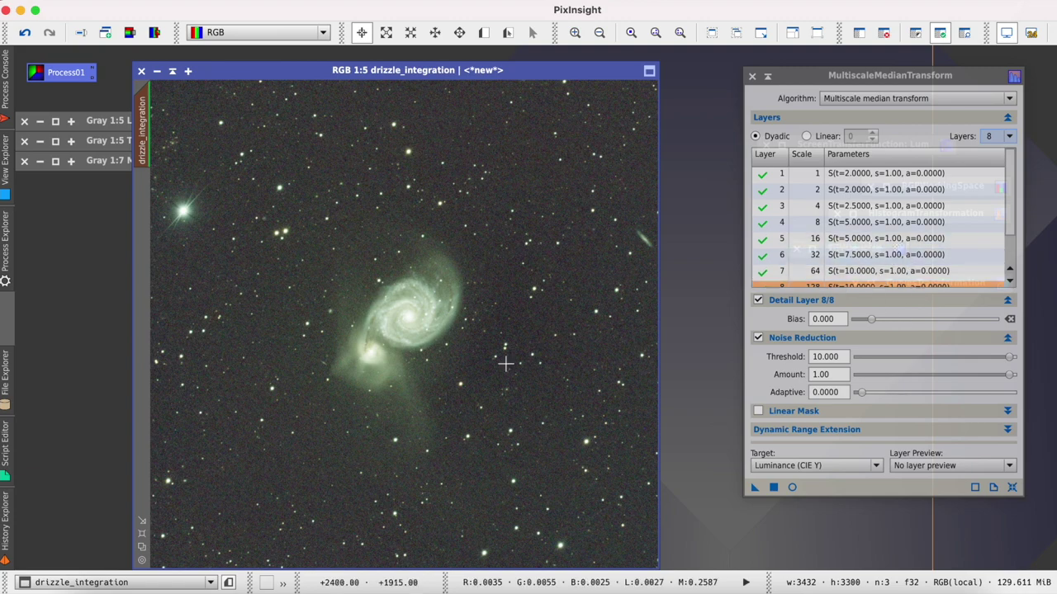
scroll(505, 364, "up", 4)
left_click_drag(479, 567, 502, 567)
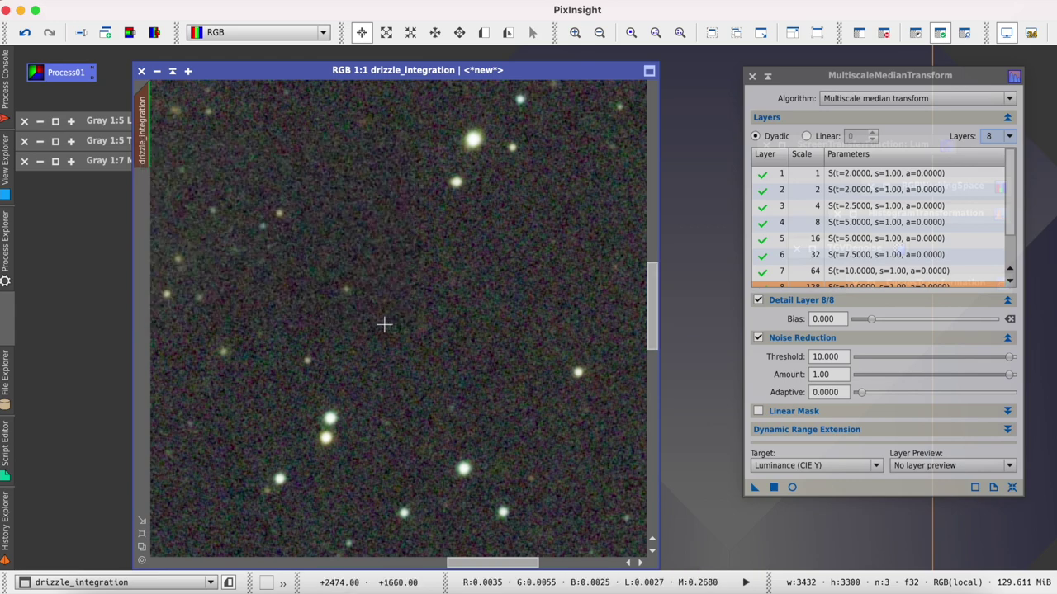
Step: Create Preview01 covering the whole image and display it
left_click_drag(144, 130, 149, 229)
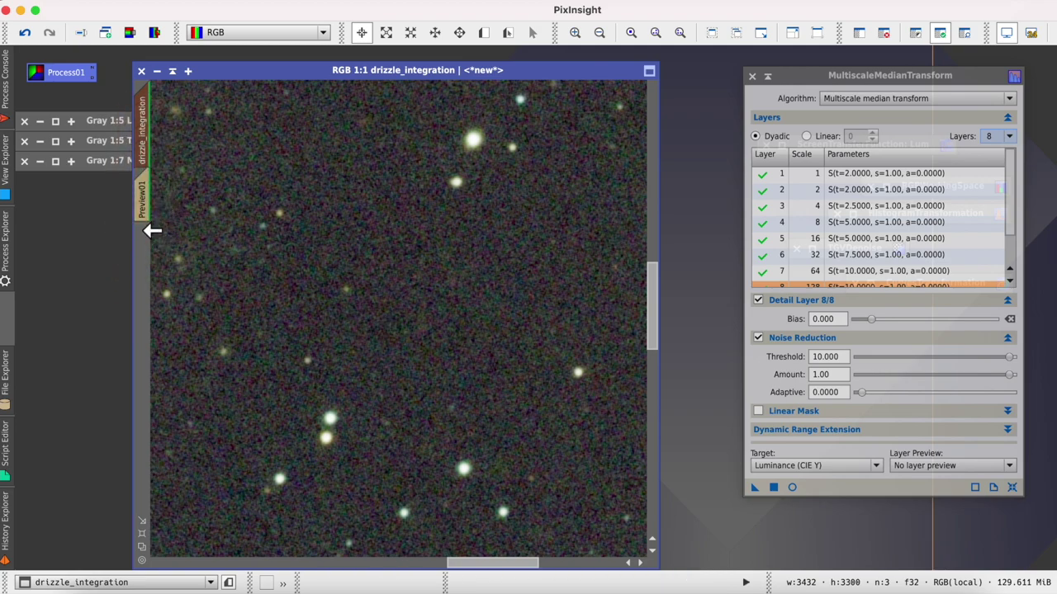
left_click(146, 207)
scroll(358, 351, "down", 4)
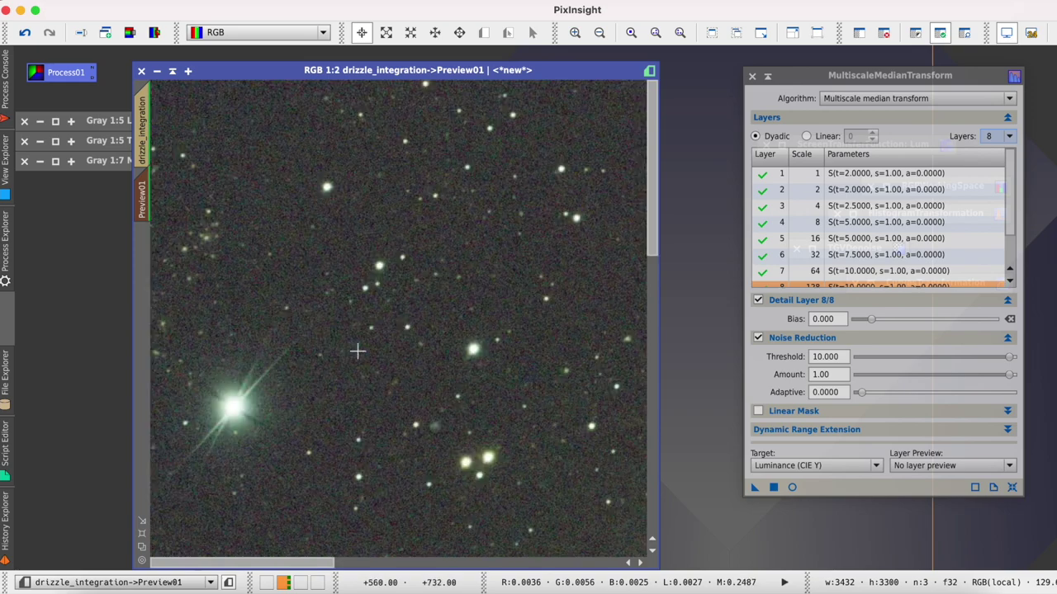
scroll(358, 355, "up", 4)
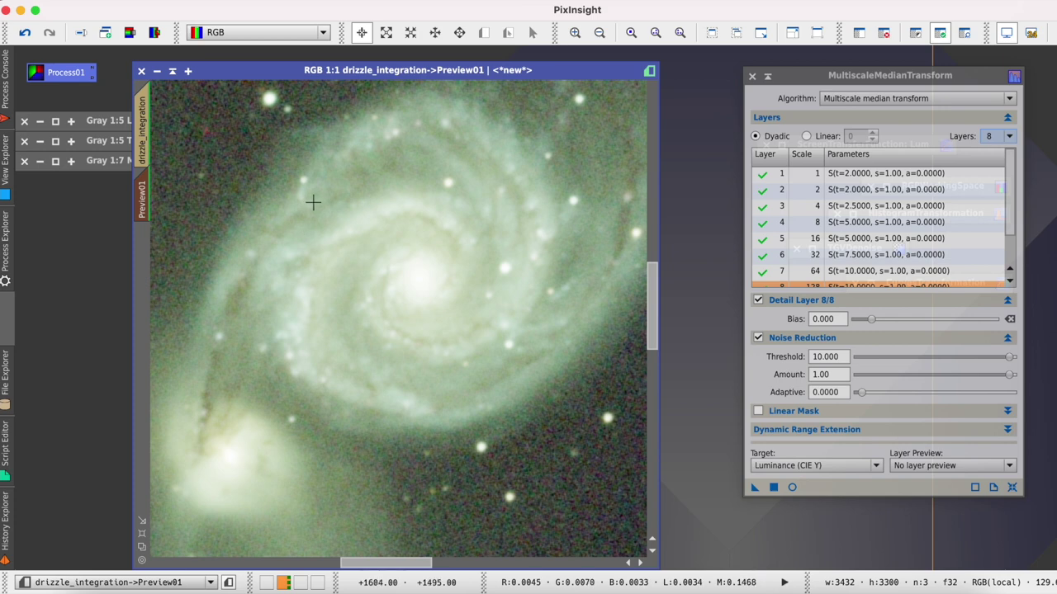
Step: Compare the before and after states with undo/redo, then apply the median noise reduction to Preview01
left_click(24, 33)
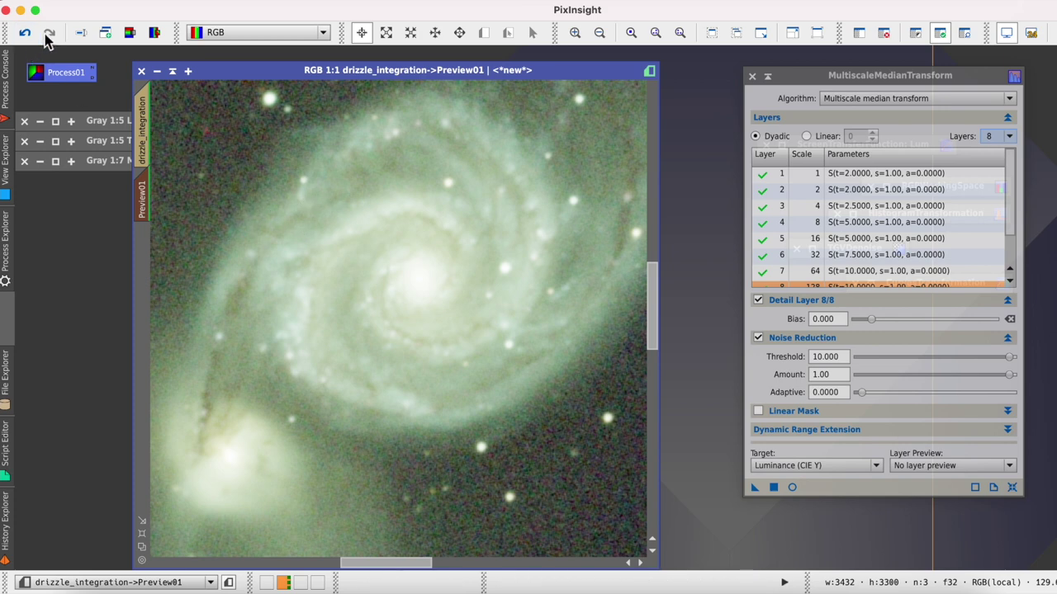
left_click(50, 36)
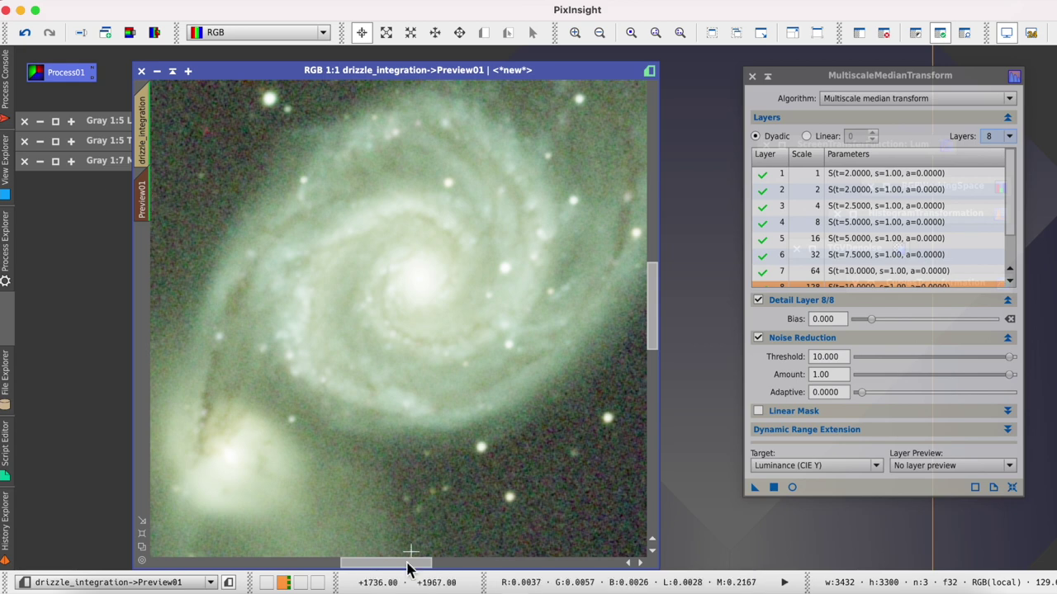
left_click_drag(406, 568, 493, 567)
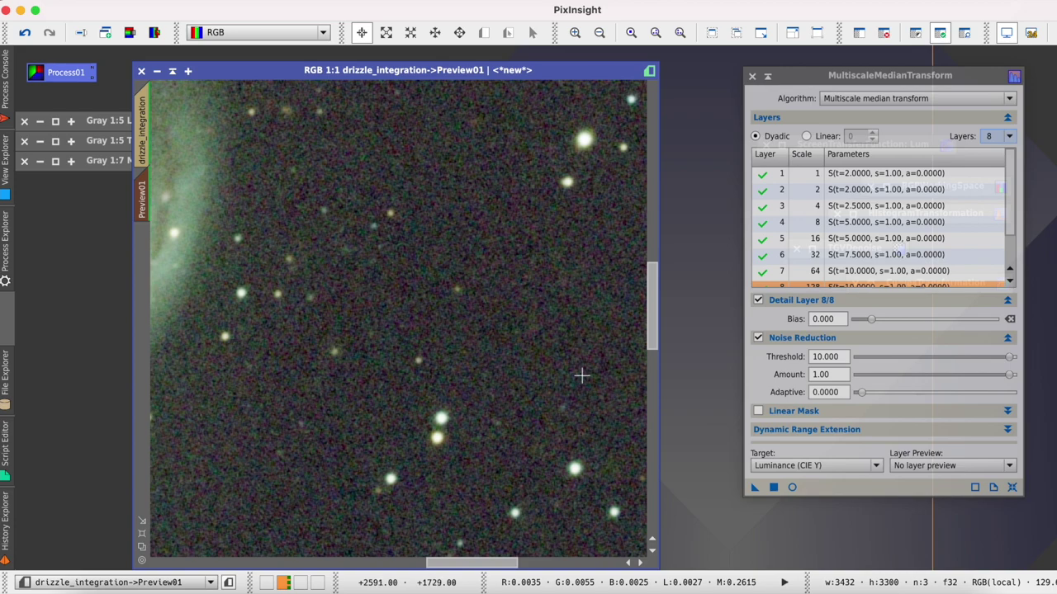
left_click_drag(657, 333, 673, 392)
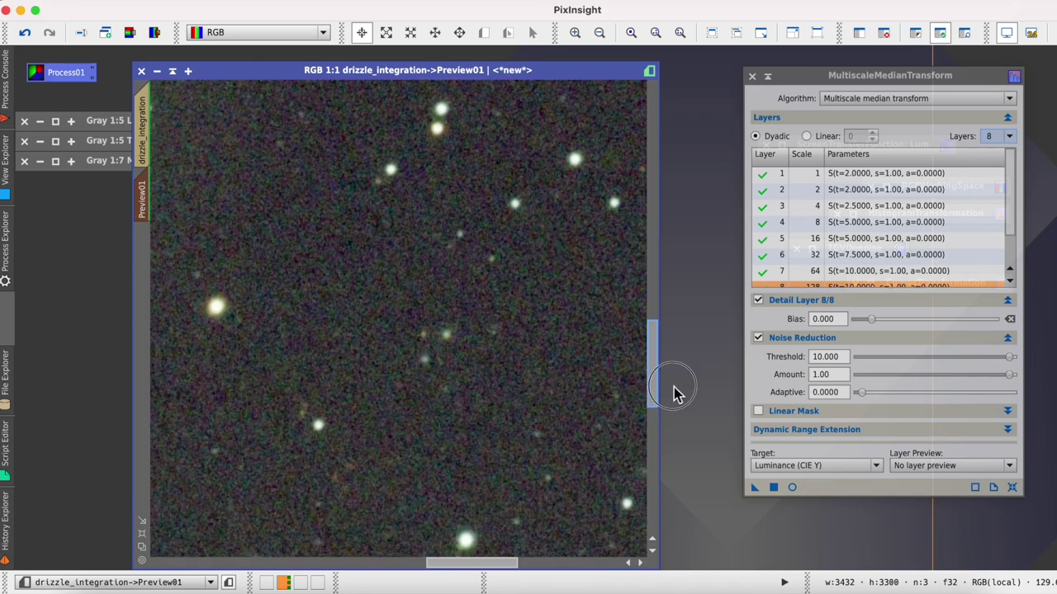
left_click_drag(498, 567, 540, 567)
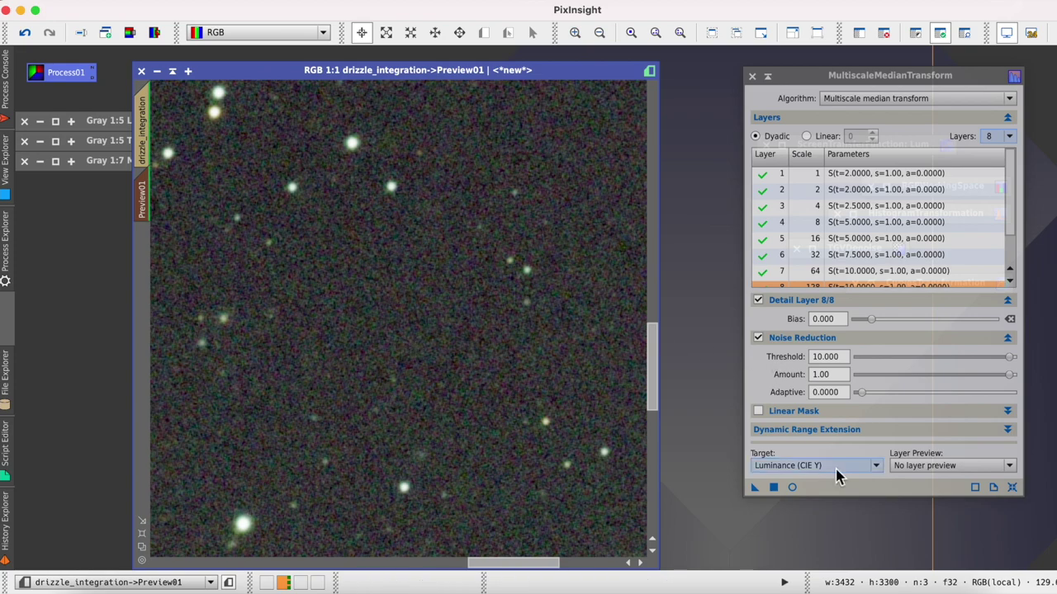
left_click(755, 488)
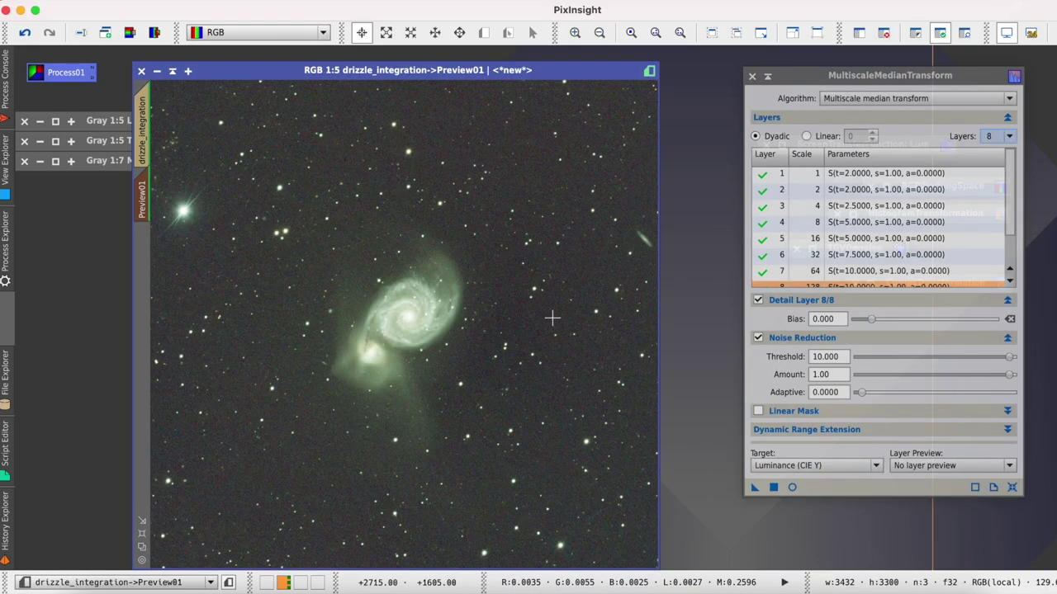
Step: Zoom and pan across Preview01 to inspect the luminance-targeted noise reduction
scroll(552, 318, "up", 4)
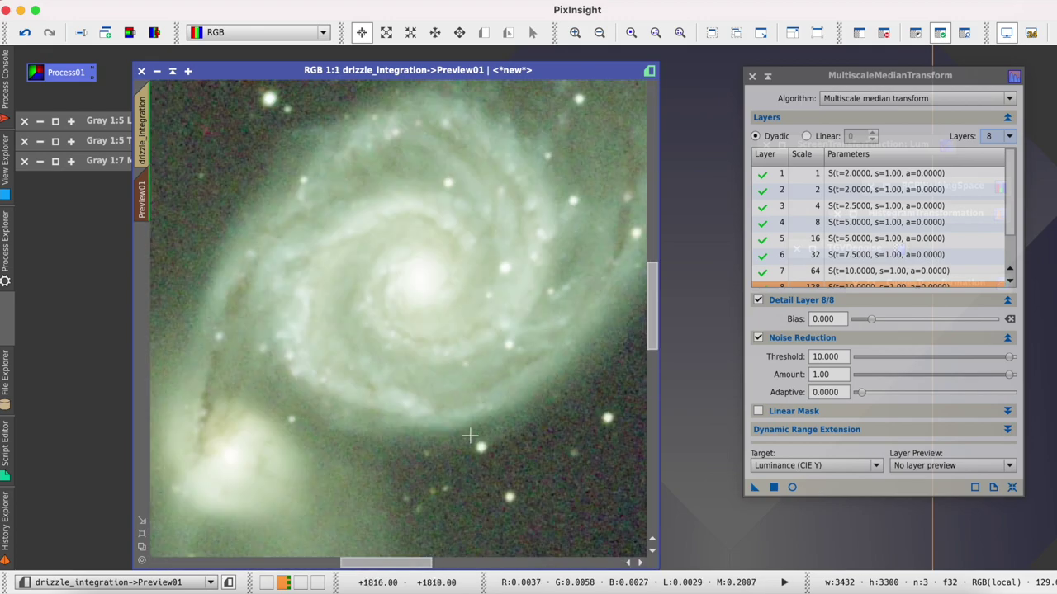
left_click_drag(411, 563, 523, 555)
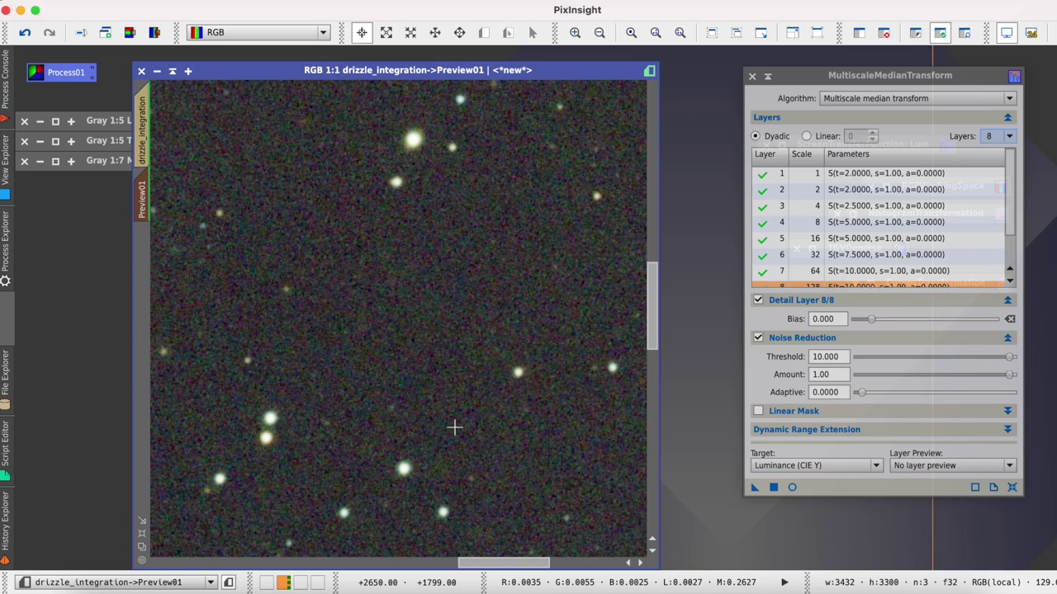
scroll(454, 427, "down", 5)
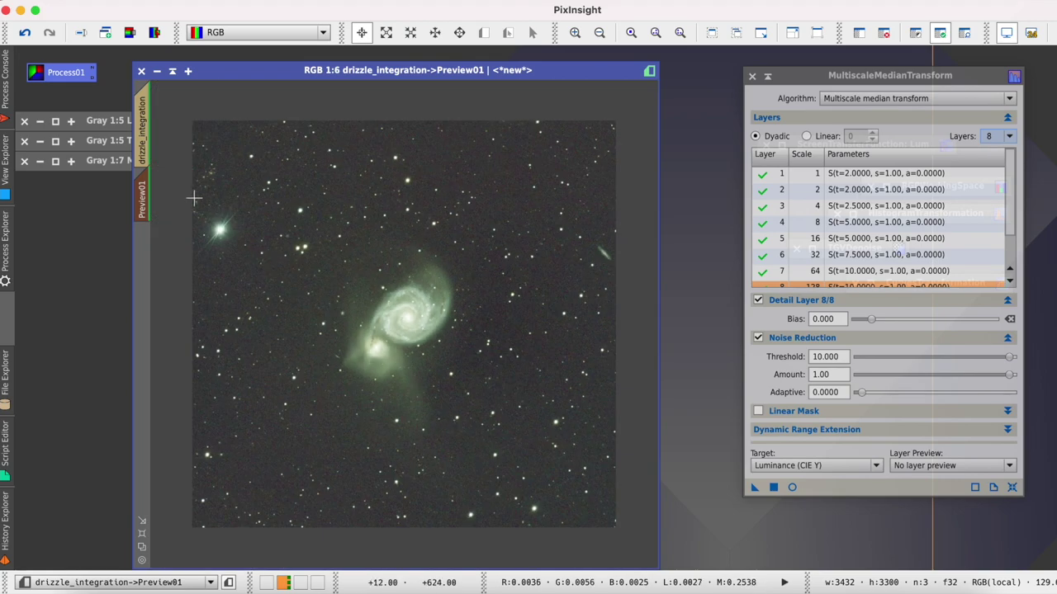
Step: Apply the luminance MMT to the full drizzle_integration image and compare it with an enlarged Preview01
left_click(145, 135)
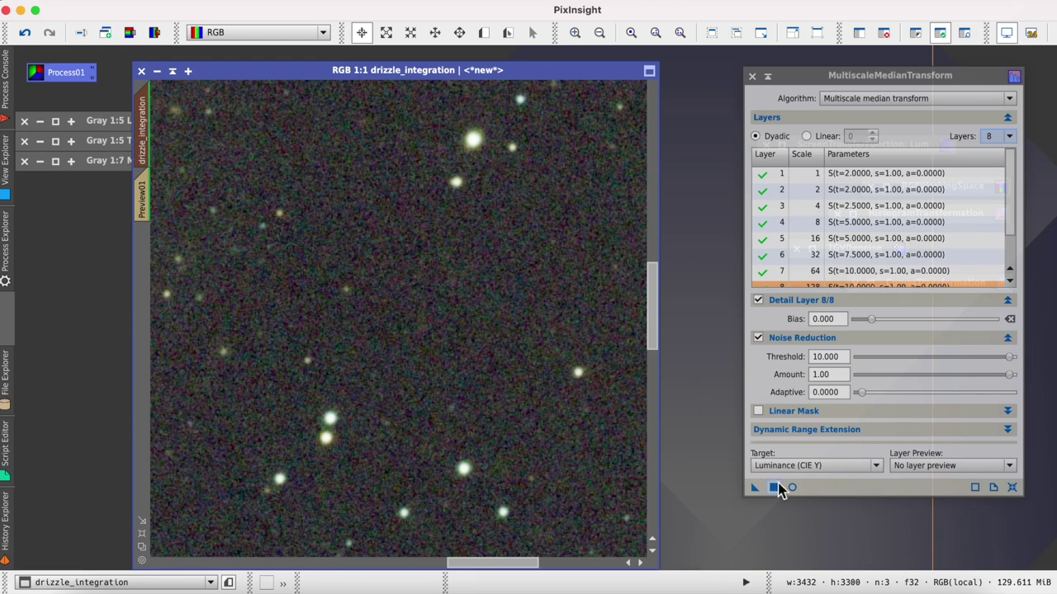
left_click_drag(754, 487, 507, 357)
left_click(147, 202)
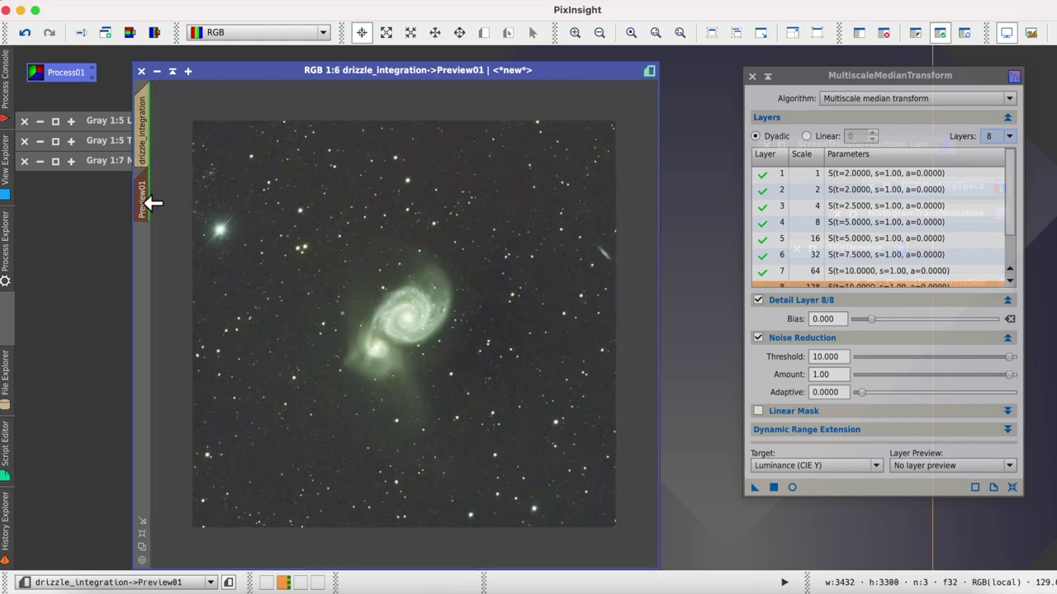
left_click(146, 152)
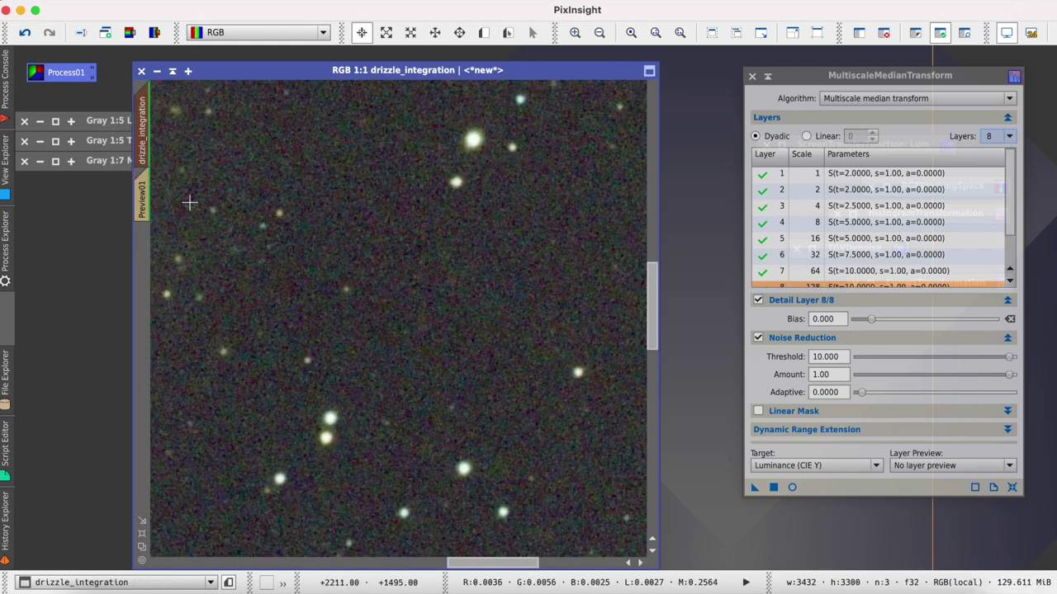
left_click(147, 202)
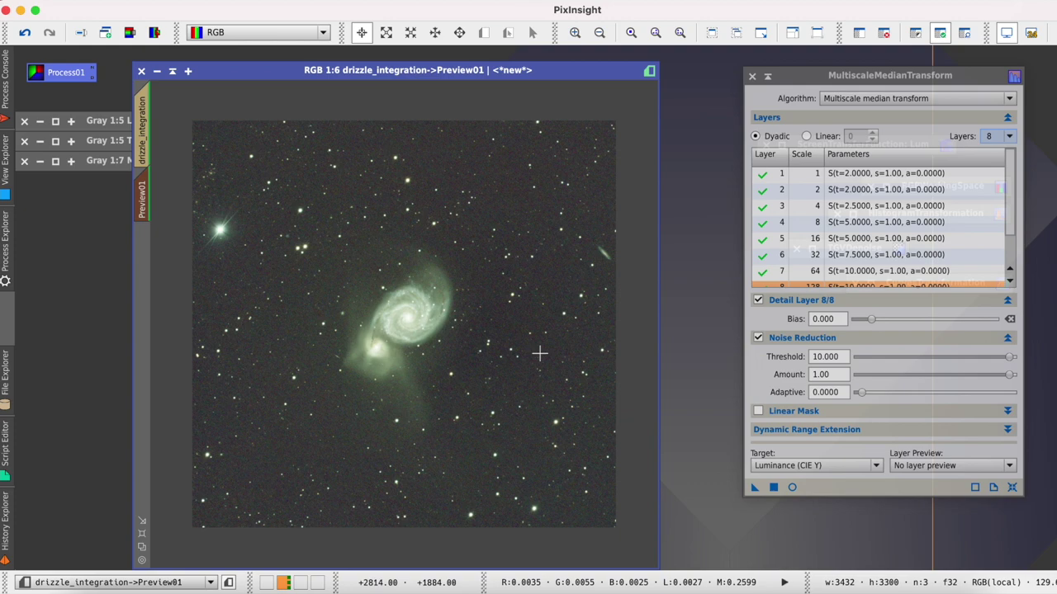
scroll(538, 349, "up", 5)
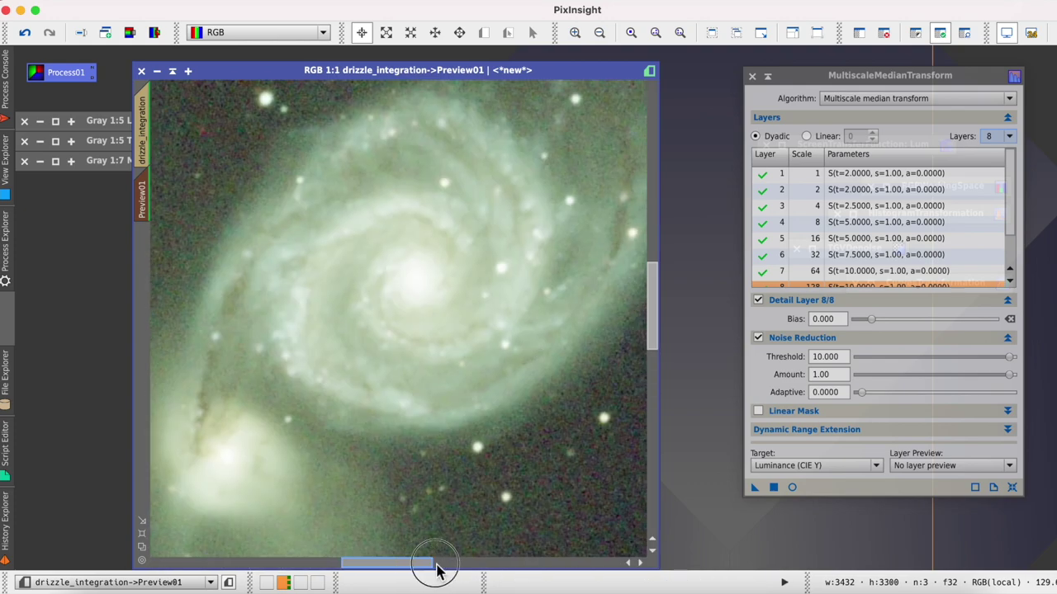
left_click_drag(431, 562, 553, 563)
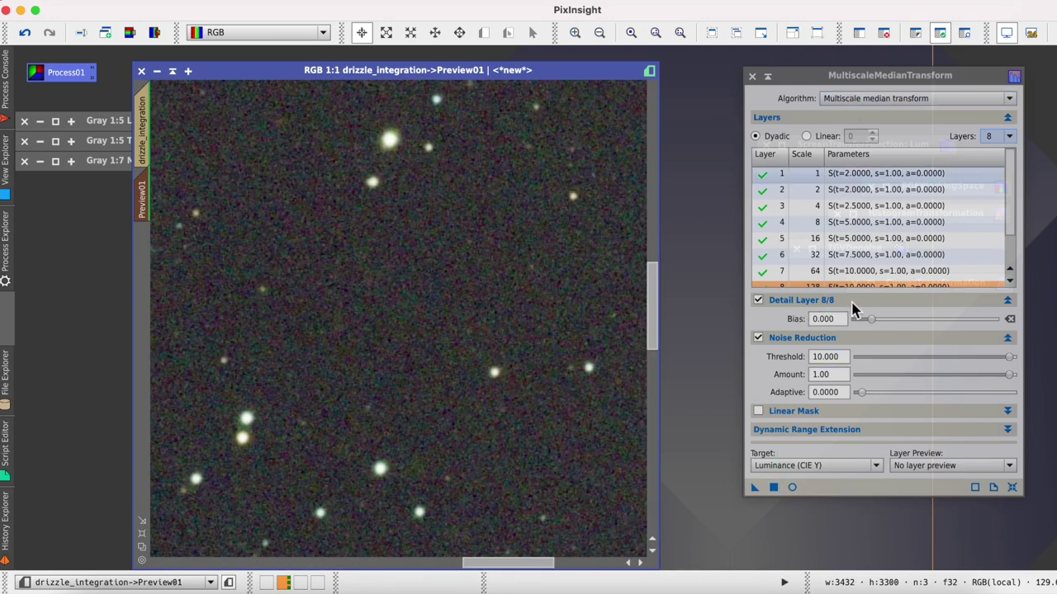
Step: Apply MultiscaleMedianTransform to Preview01 and zoom to inspect the result
left_click(754, 488)
left_click_drag(754, 488, 438, 324)
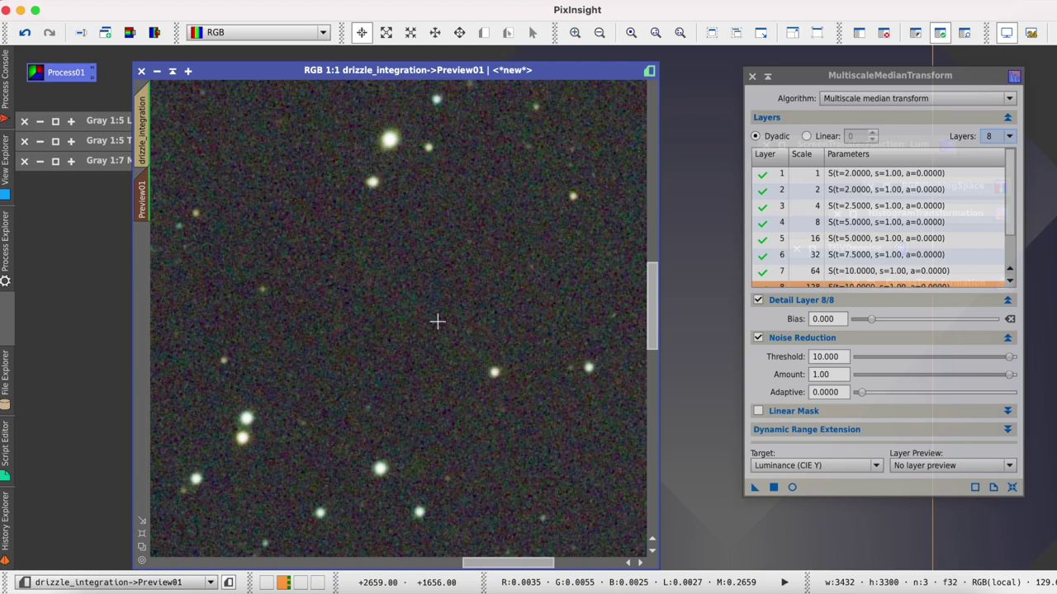
scroll(437, 322, "down", 2)
scroll(437, 322, "up", 3)
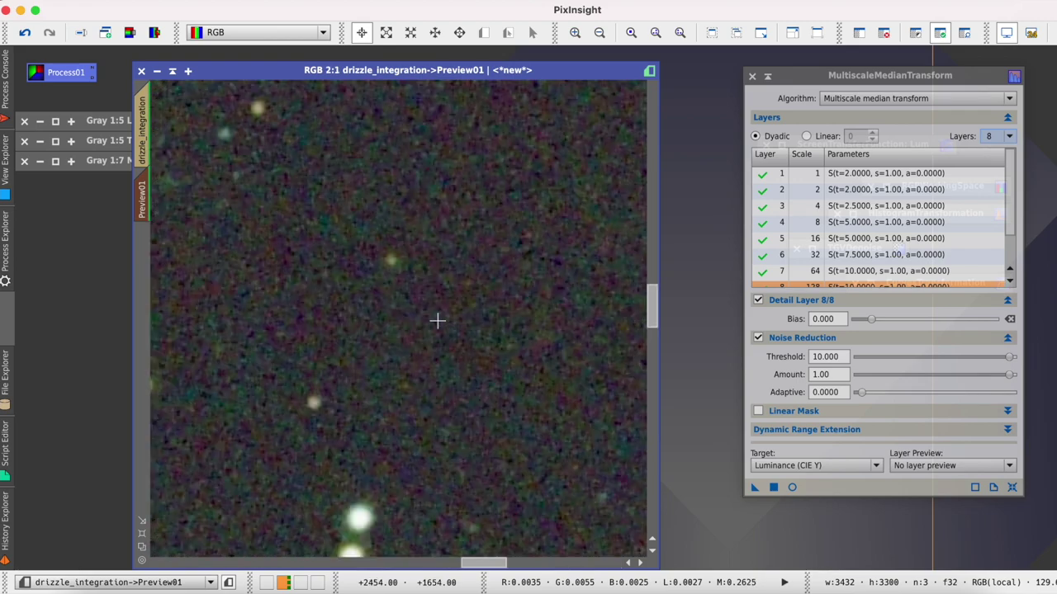
scroll(438, 322, "down", 2)
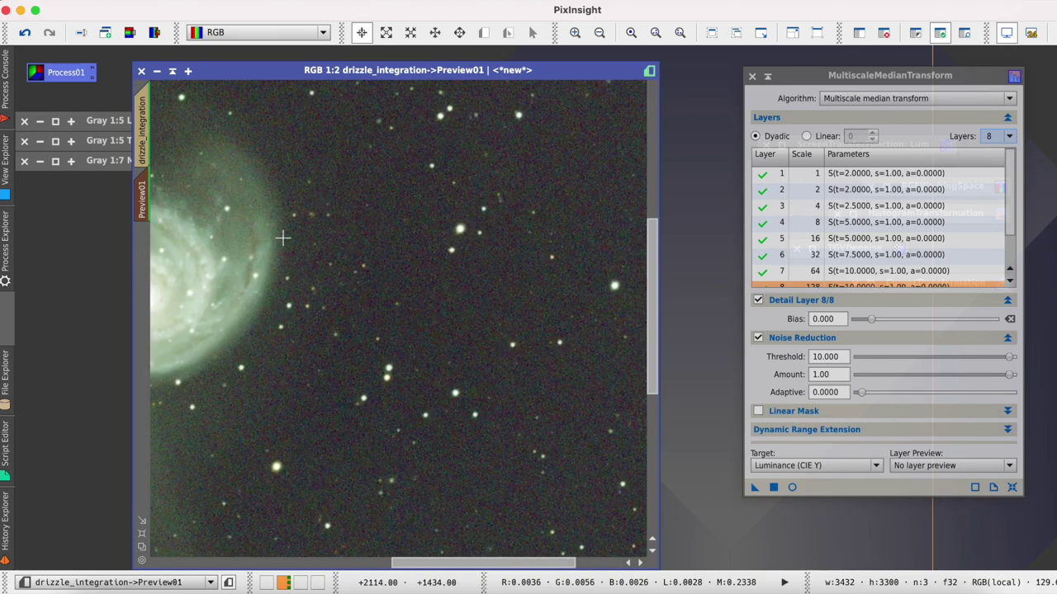
Step: Return to the full drizzle_integration image and zoom to inspect it
left_click(155, 142)
scroll(432, 309, "down", 4)
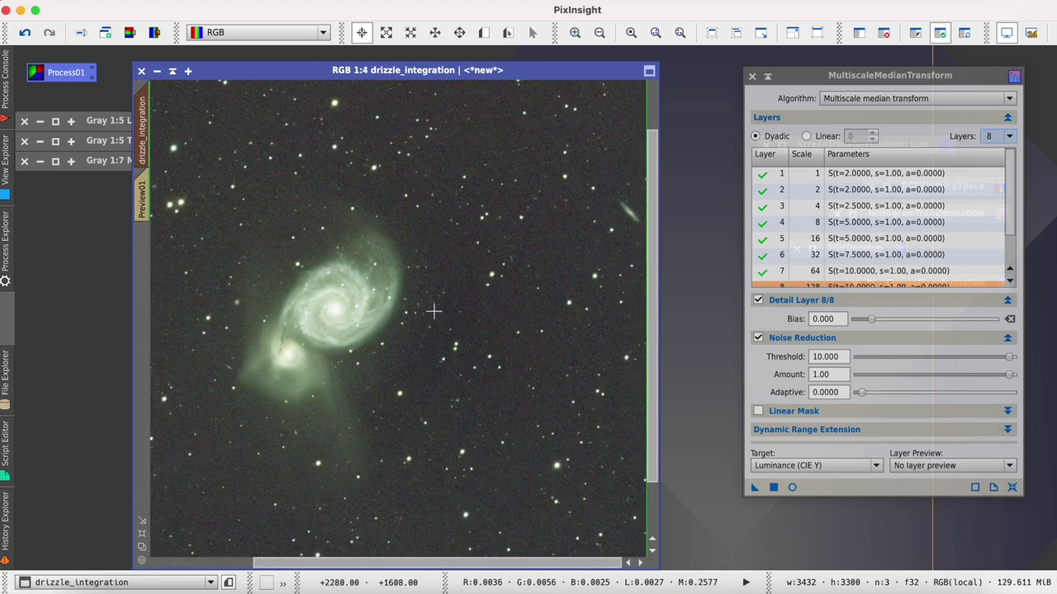
scroll(433, 312, "up", 1)
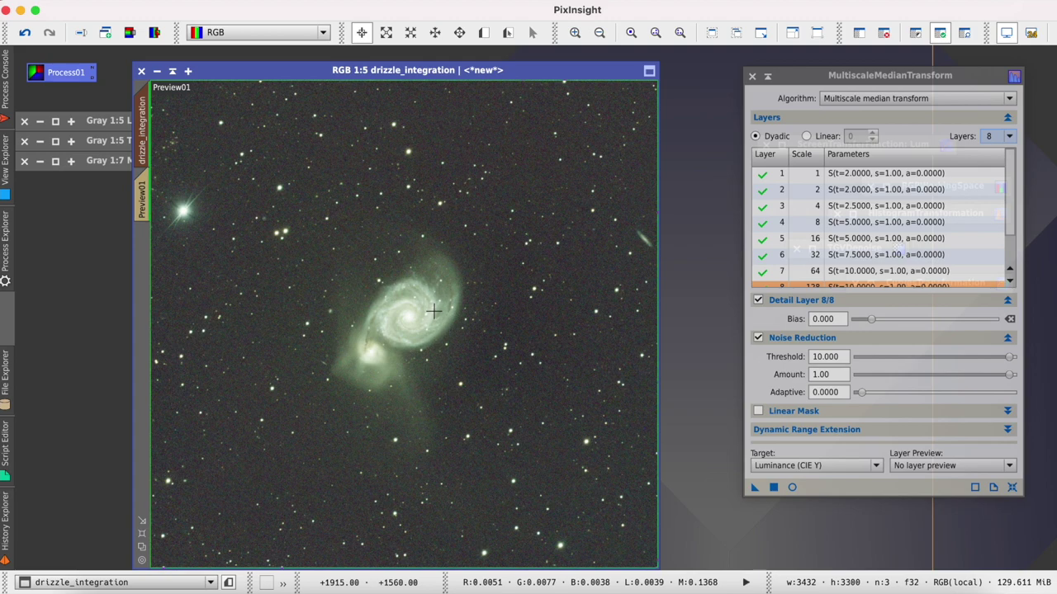
right_click(142, 198)
Step: Delete Preview01 and duplicate the image as drizzle_integration_clone, placed exactly over the original
left_click(209, 334)
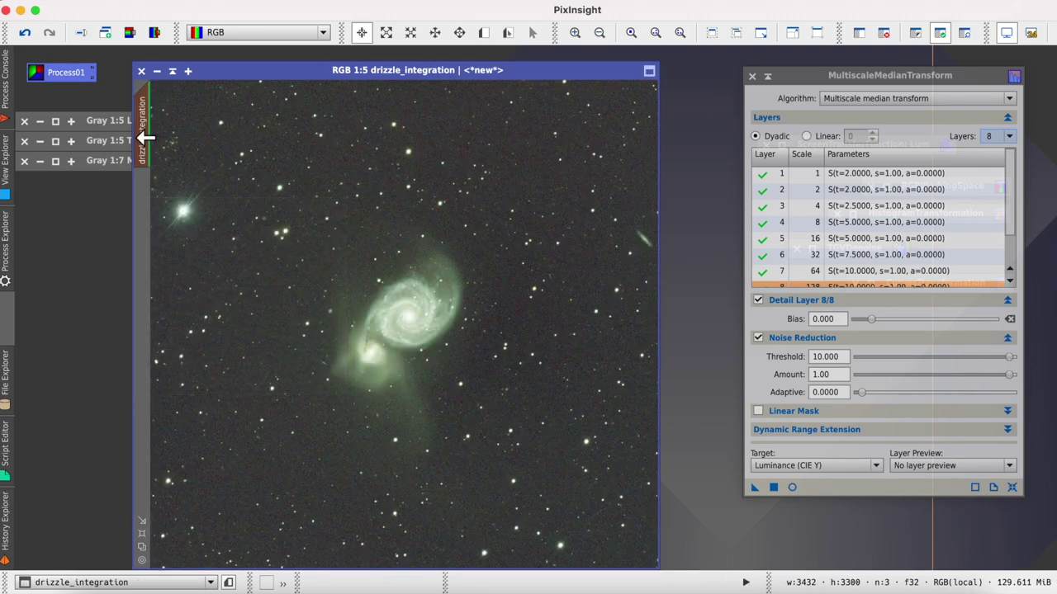
left_click_drag(255, 71, 295, 63)
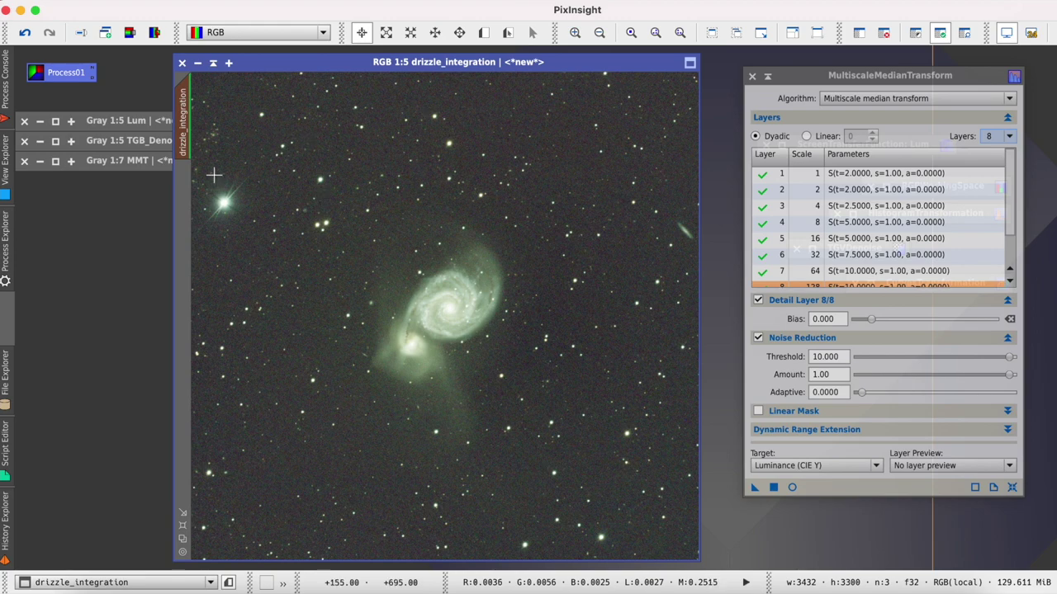
mouse_move(184, 124)
left_mouse_down()
mouse_move(307, 74)
mouse_move(294, 73)
left_mouse_up()
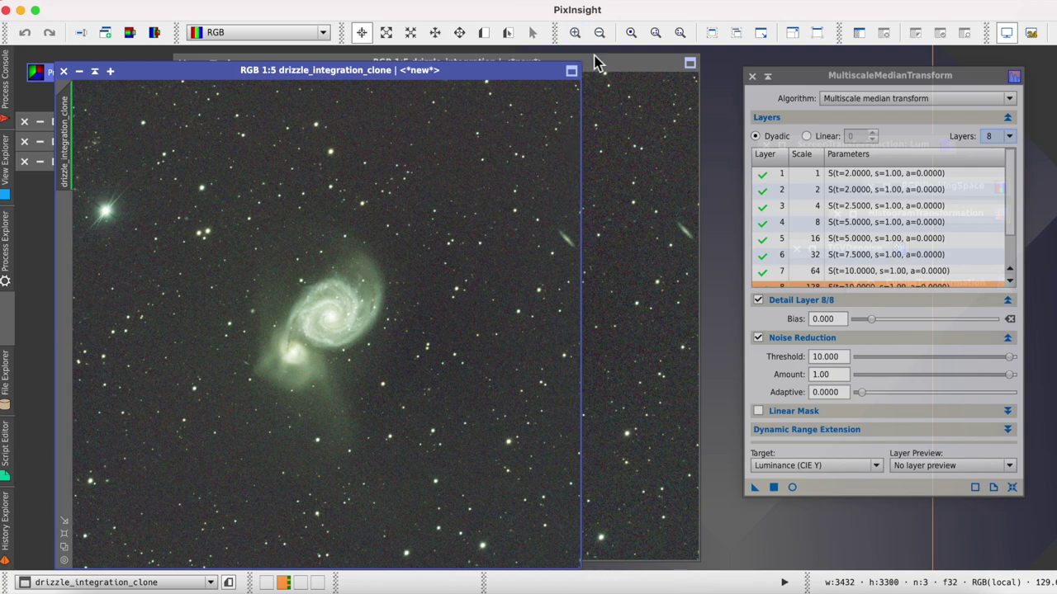
left_click(575, 72)
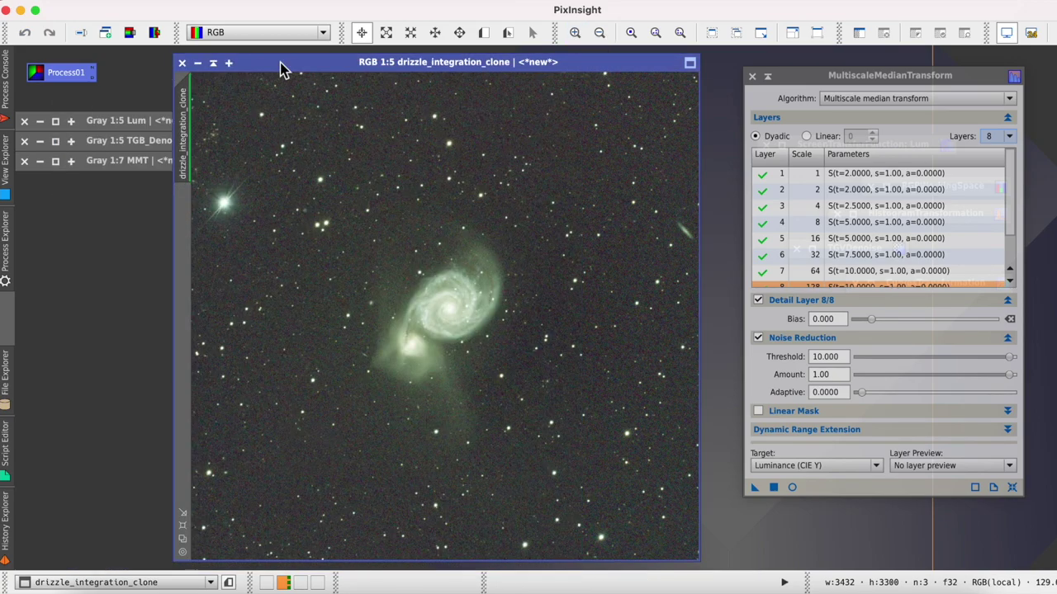
Step: Flip repeatedly between the original and the clone to compare them
key("ctrl+Tab")
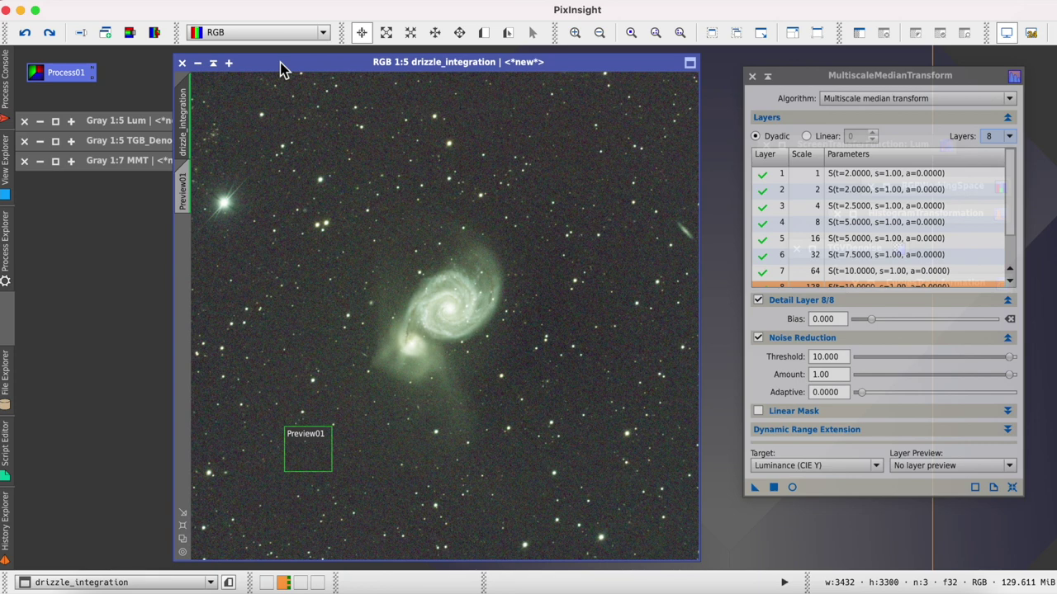
key("ctrl+Tab")
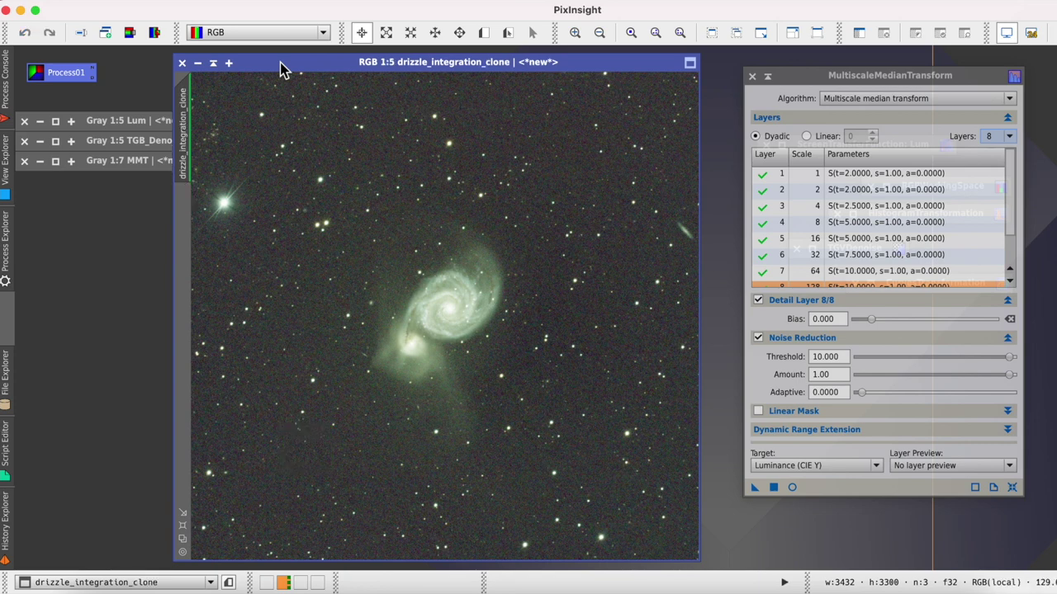
key("ctrl+Tab")
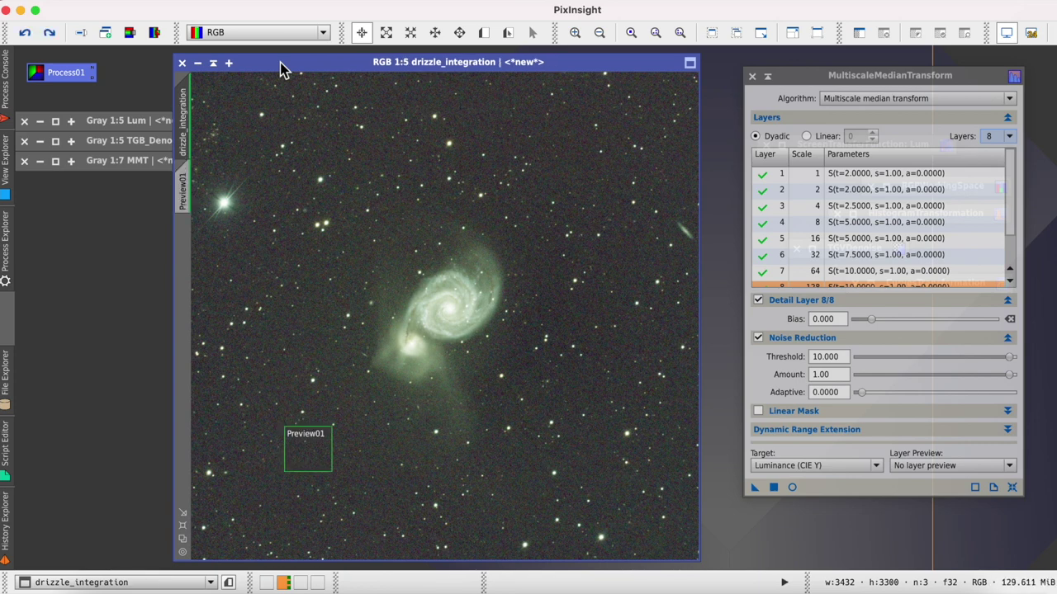
key("ctrl+Tab")
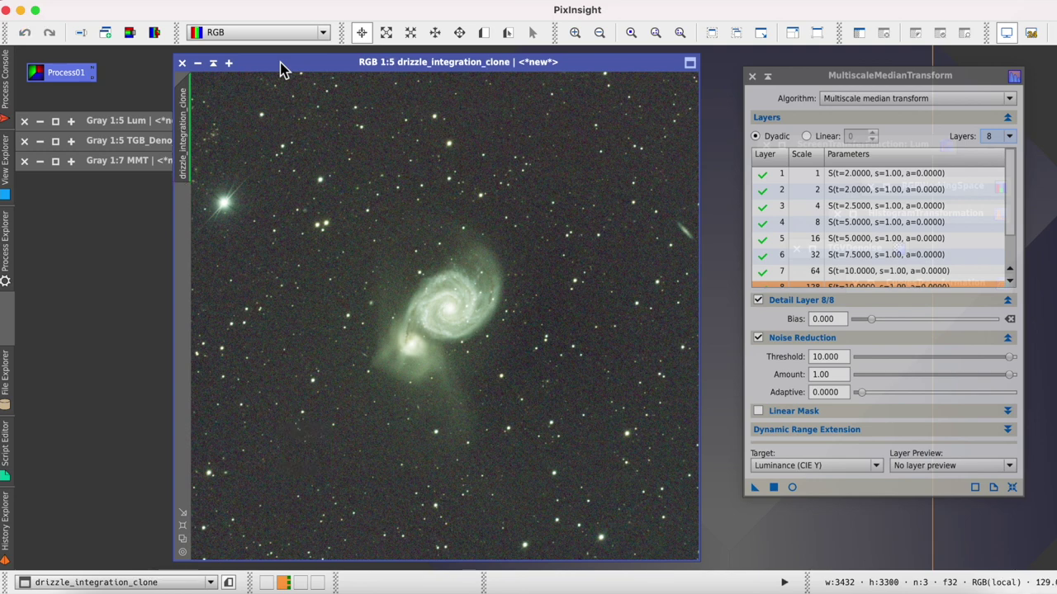
key("ctrl+Tab")
key("ctrl+Tab")
key("ctrl+Tab")
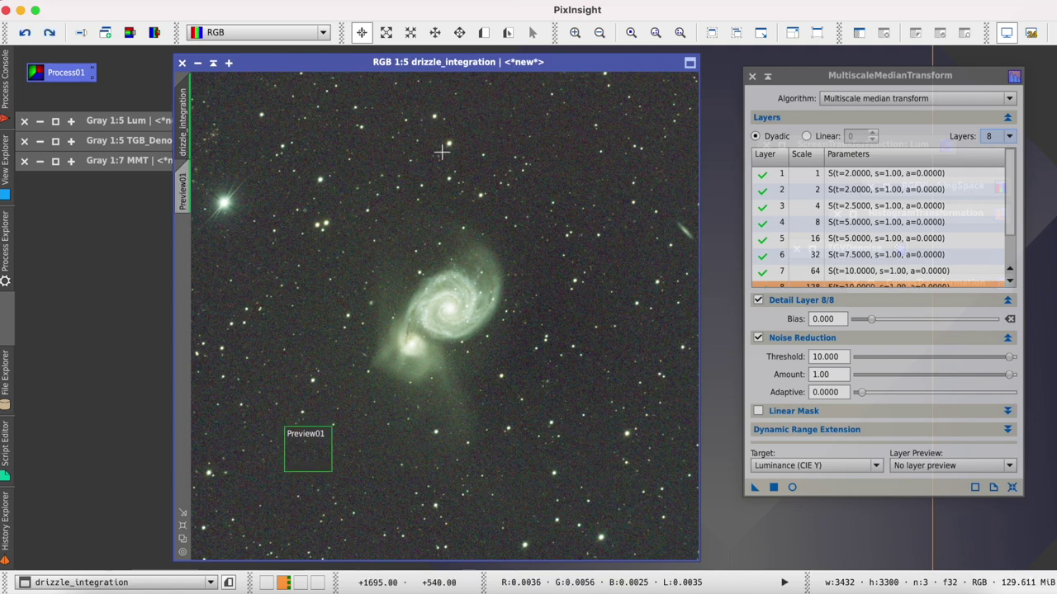
Step: Zoom the original to 1:1, match the clone's view to it, and flip between the two
key("ctrl+1")
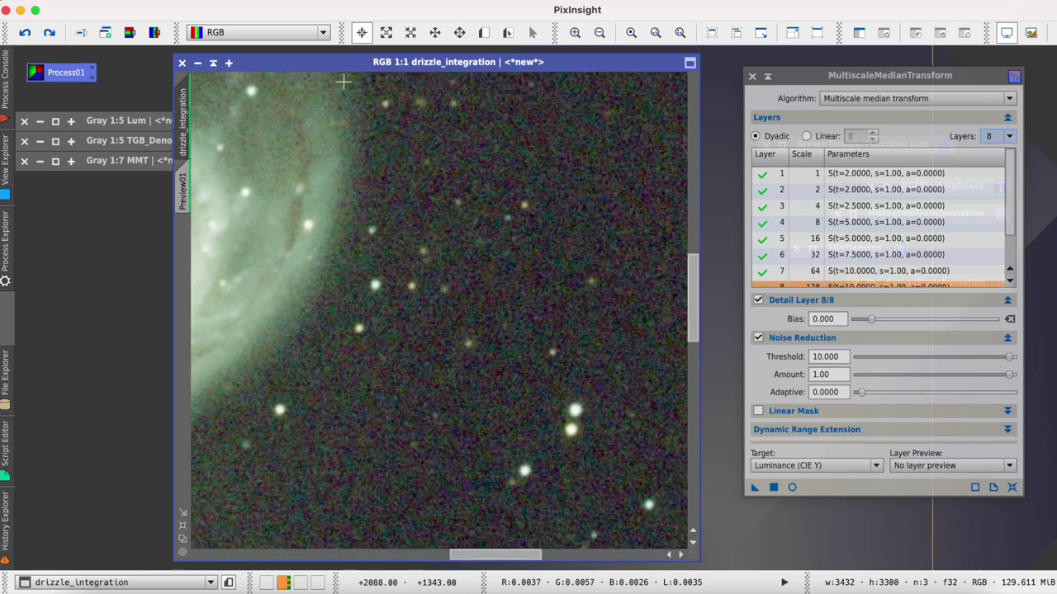
left_click_drag(353, 68, 417, 91)
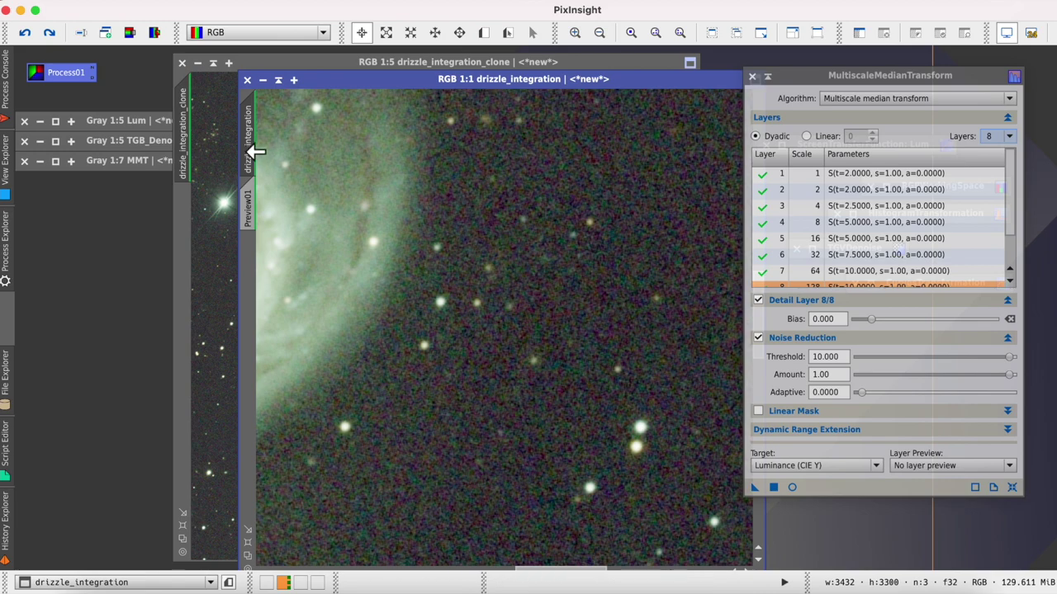
left_click_drag(252, 151, 182, 142)
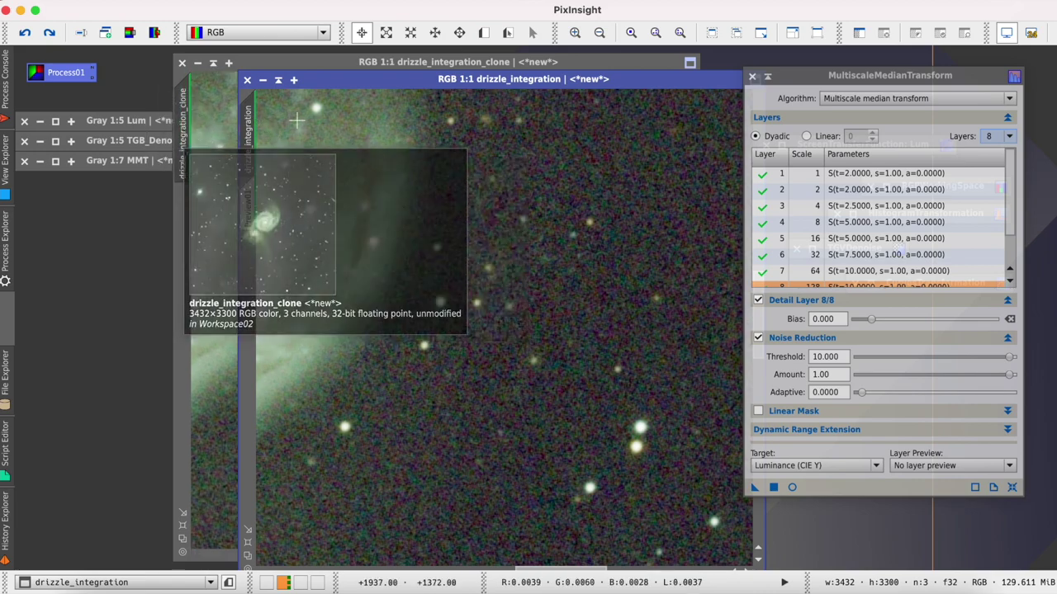
left_click_drag(377, 81, 314, 69)
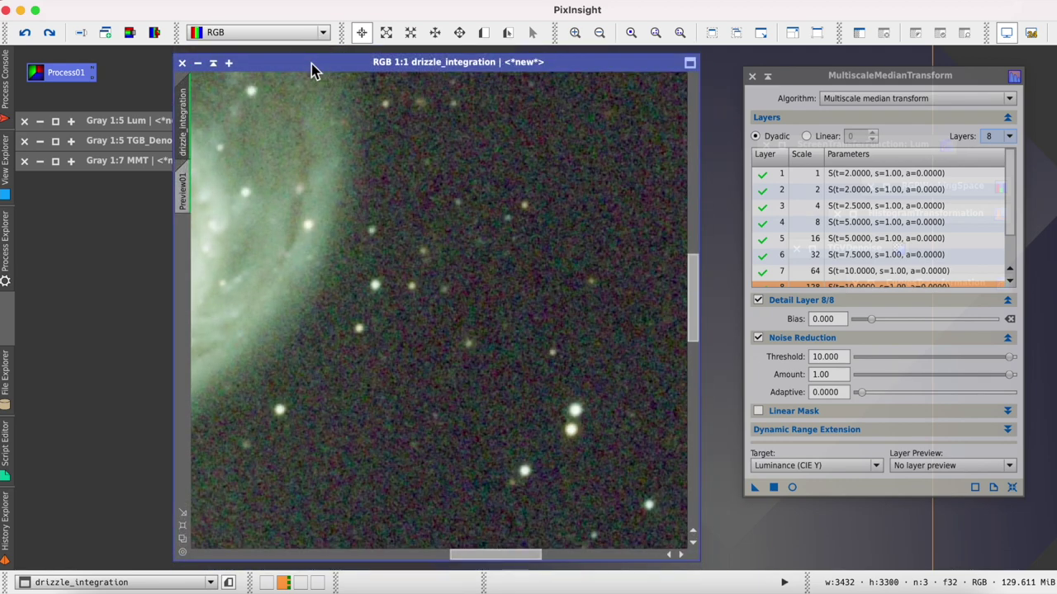
key("ctrl+Tab")
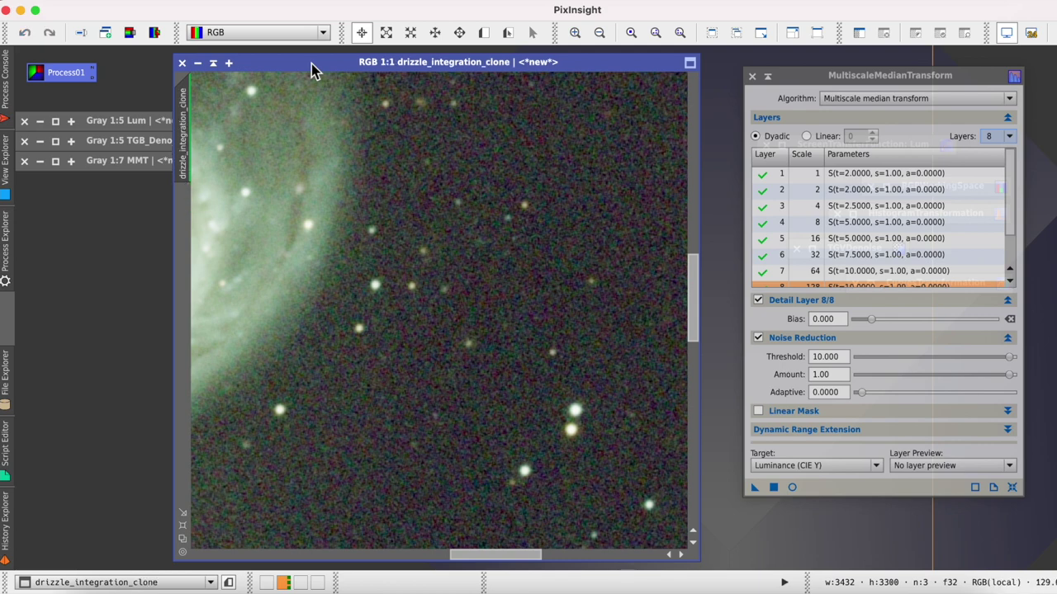
key("ctrl+Tab")
key("ctrl+Tab")
key("ctrl+Tab")
key("ctrl+Tab")
key("ctrl+Tab")
key("ctrl+Tab")
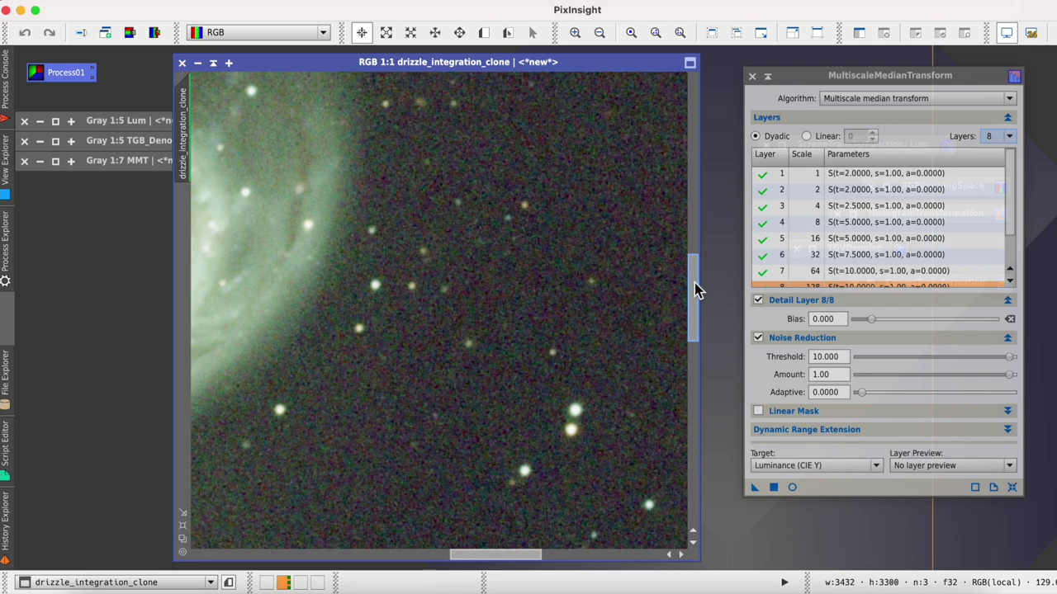
key("ctrl+Tab")
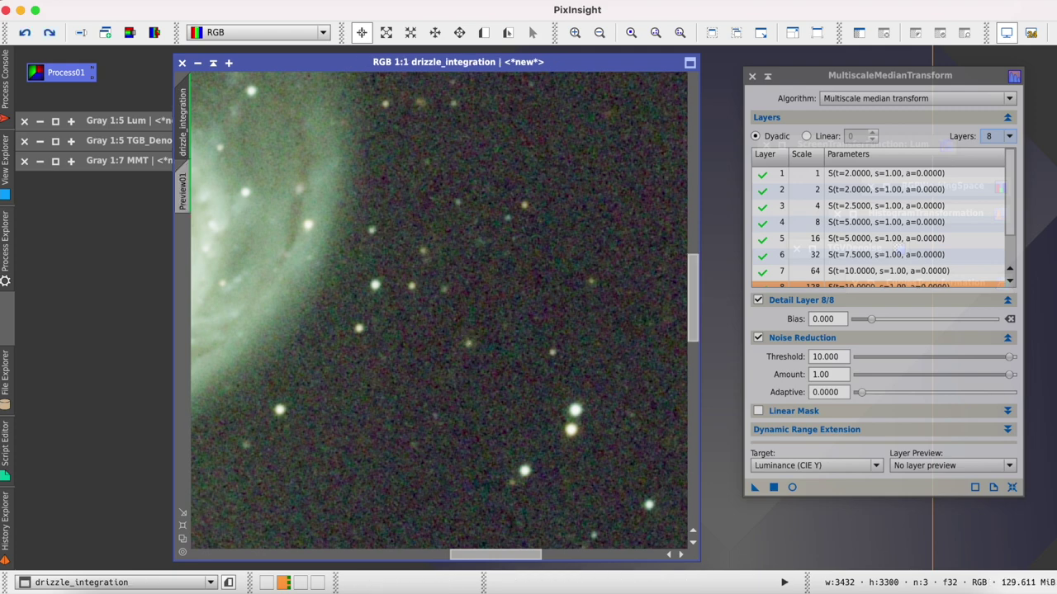